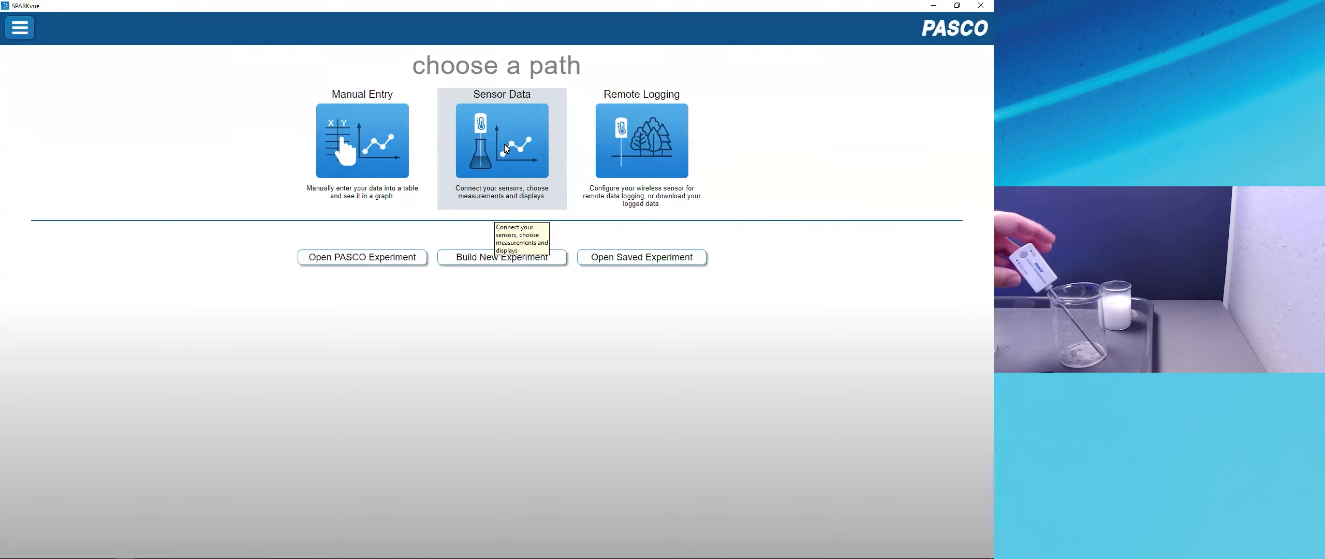
Step: Open the sensor data configuration and connect the wireless temperature sensors 962-548 and 779-136
left_click(504, 145)
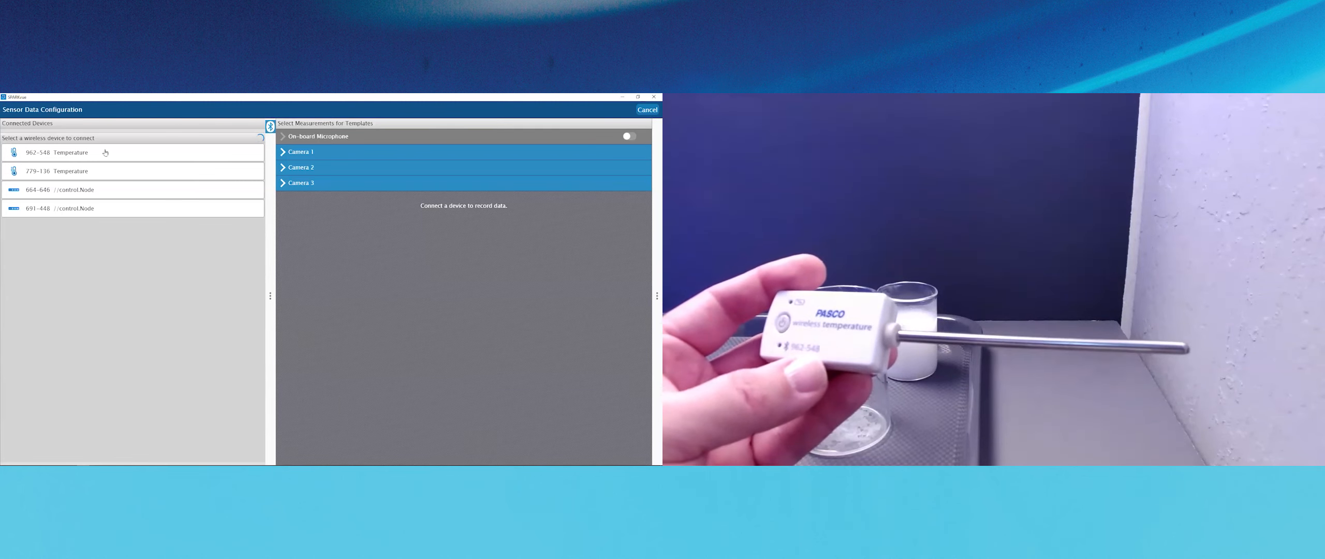
left_click(105, 152)
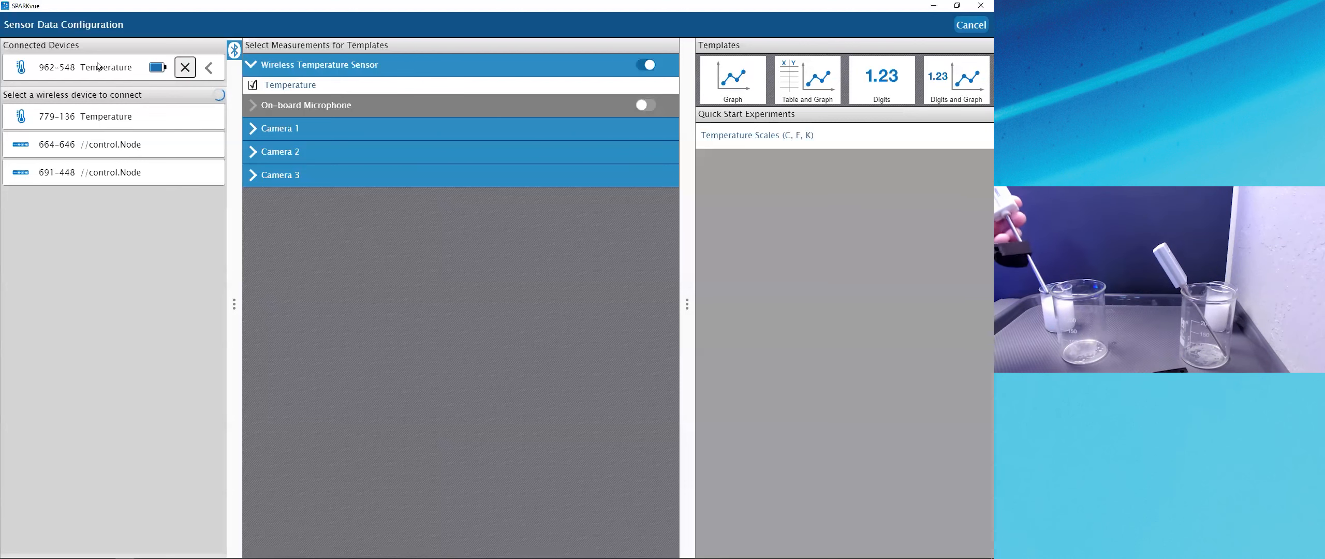
left_click(89, 121)
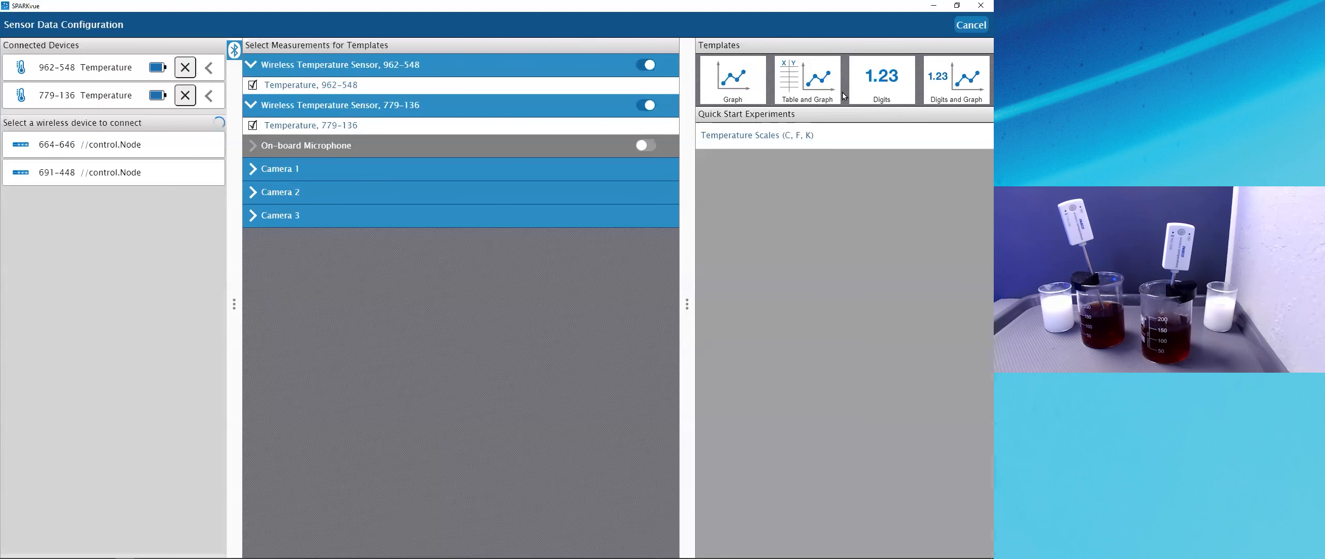
Step: Open the Table and Graph template and start recording data from both temperature sensors
left_click(802, 83)
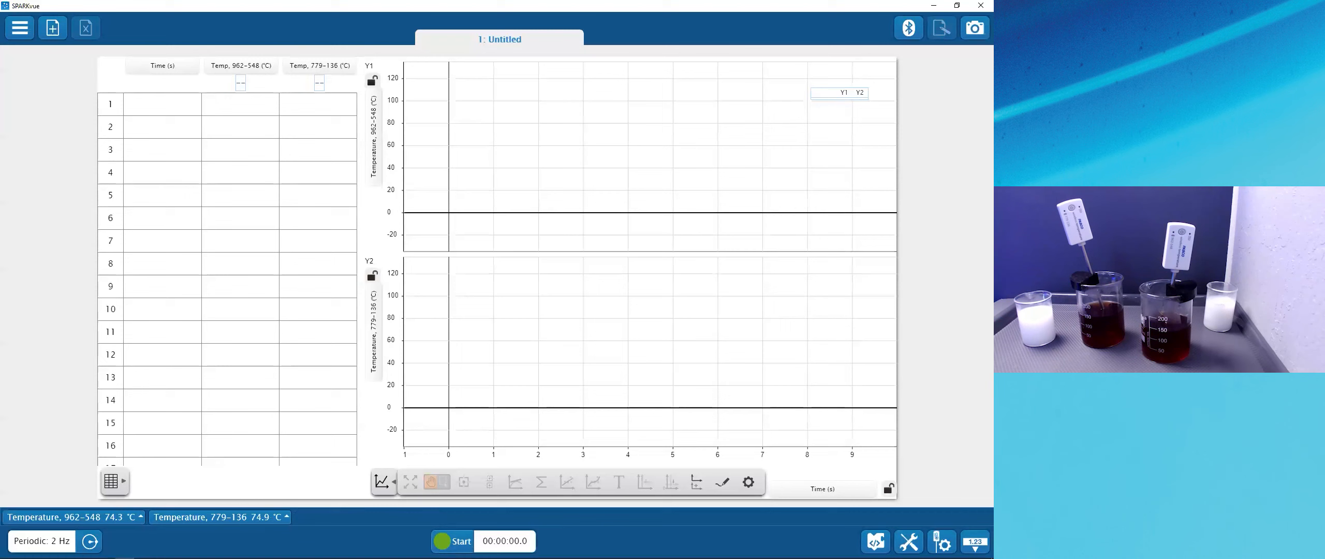
left_click(452, 541)
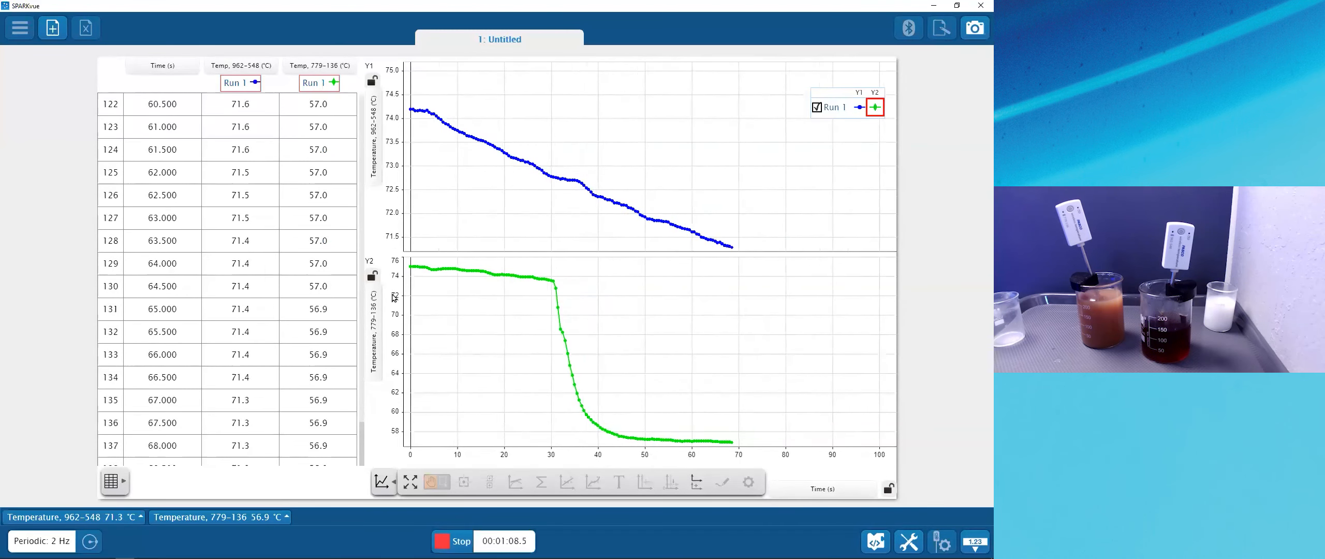
Step: Rescale the time axis and both temperature axes and reposition the curves within the two plots during recording
left_click_drag(612, 455, 534, 458)
left_click_drag(391, 290, 389, 211)
left_click_drag(394, 93, 386, 181)
left_click_drag(613, 184, 641, 125)
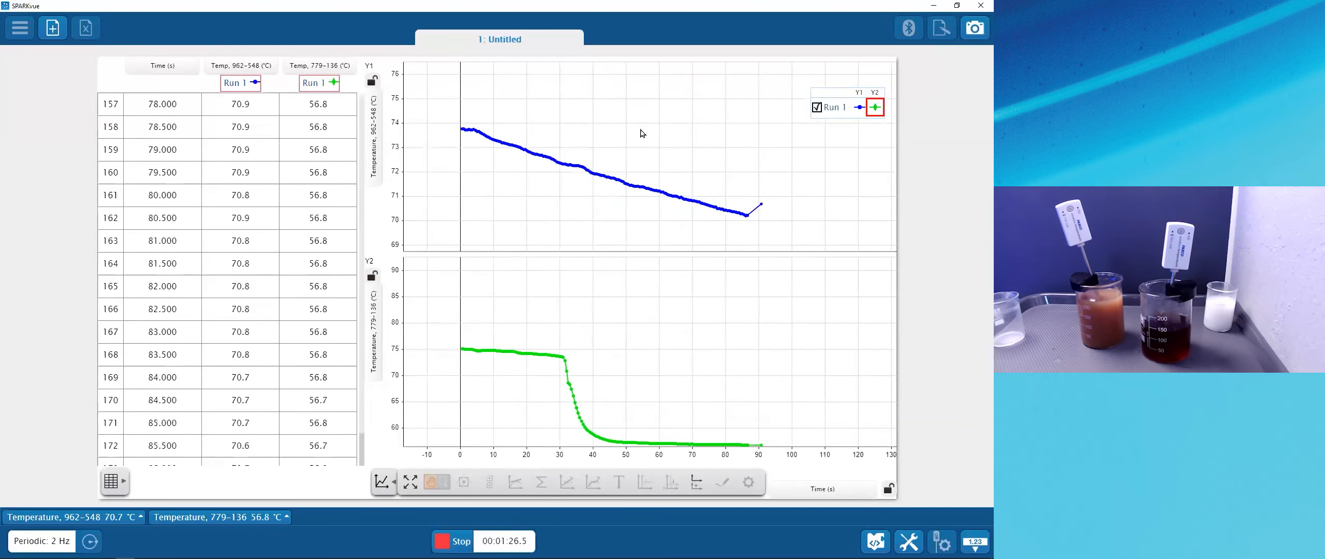
left_click_drag(613, 329, 641, 324)
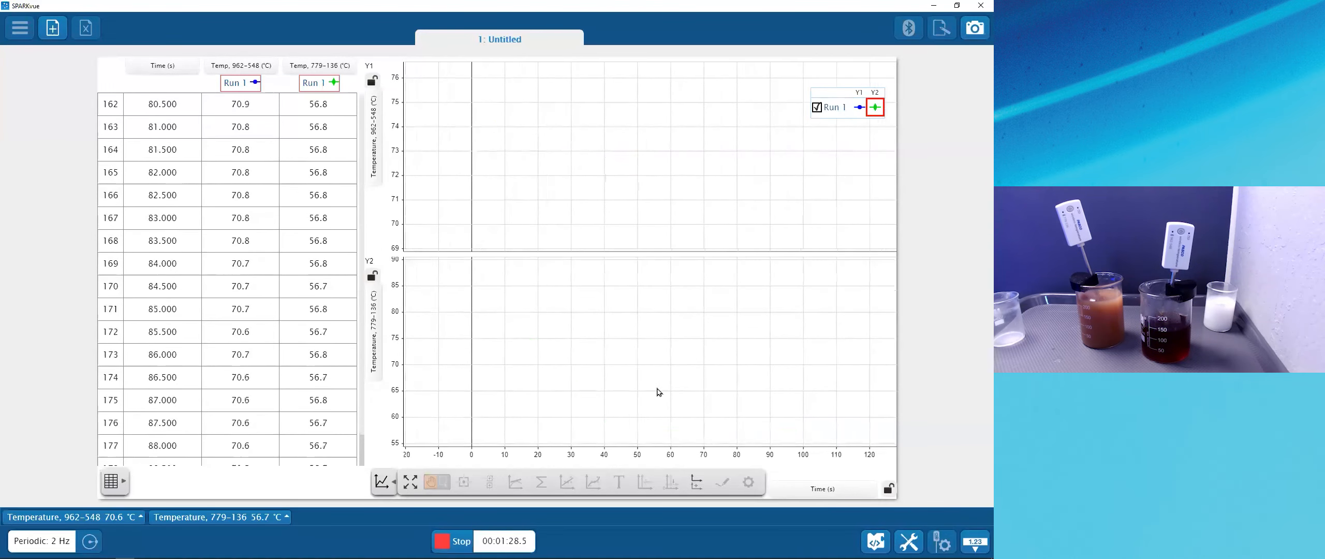
left_click_drag(704, 451, 621, 462)
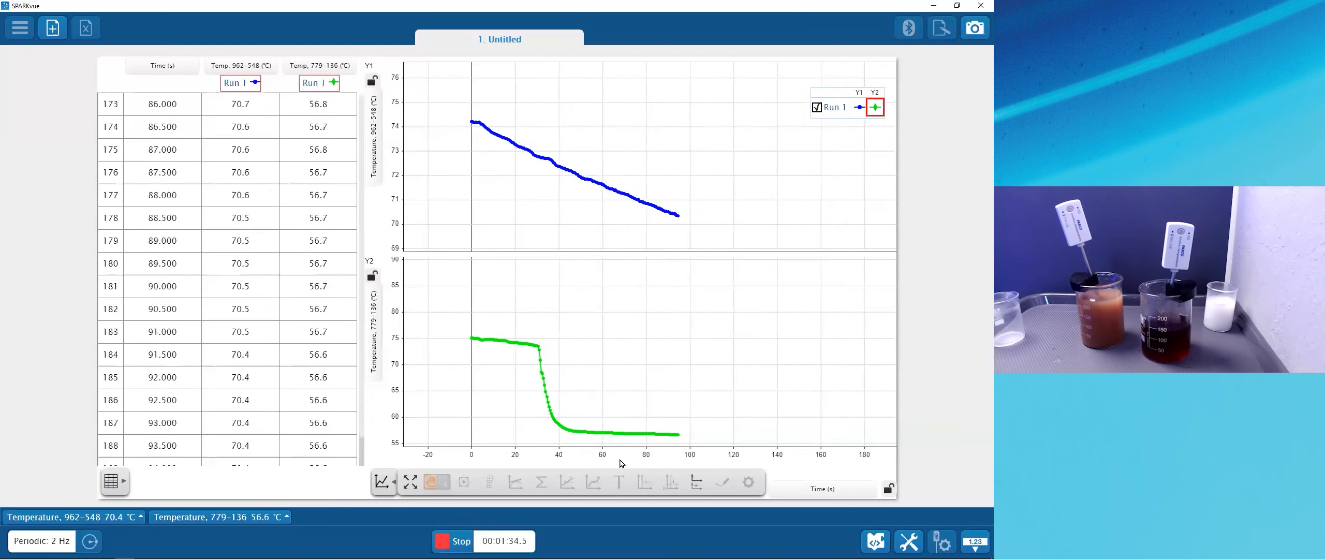
Step: Toggle the graph and table tool palettes and scale both plots to fit the recorded data
left_click(379, 483)
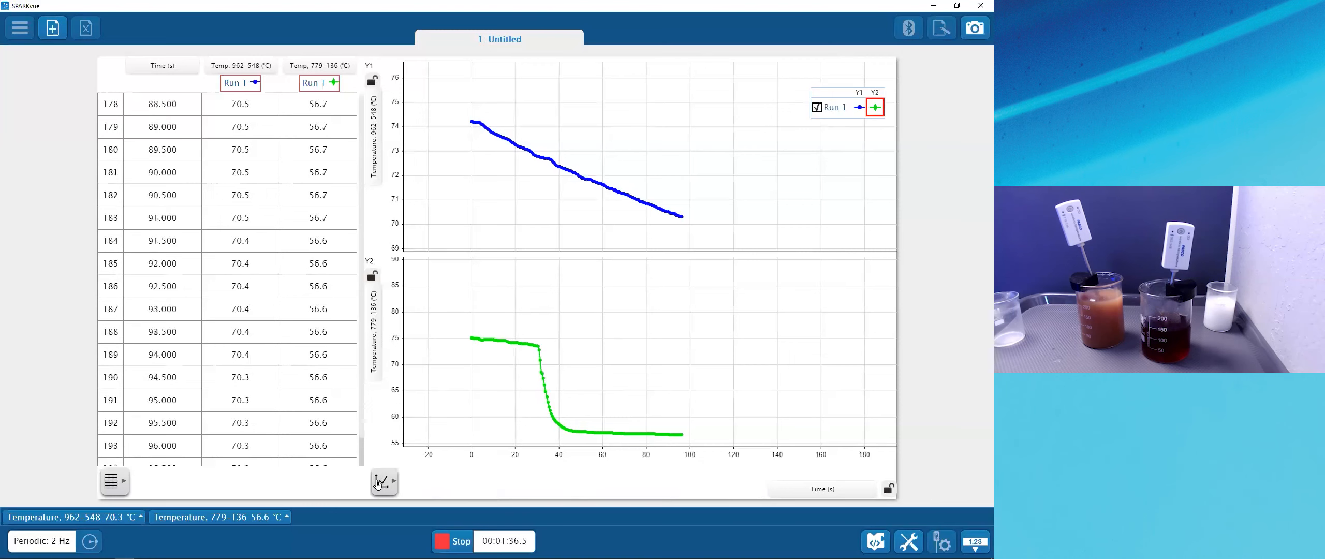
left_click(112, 479)
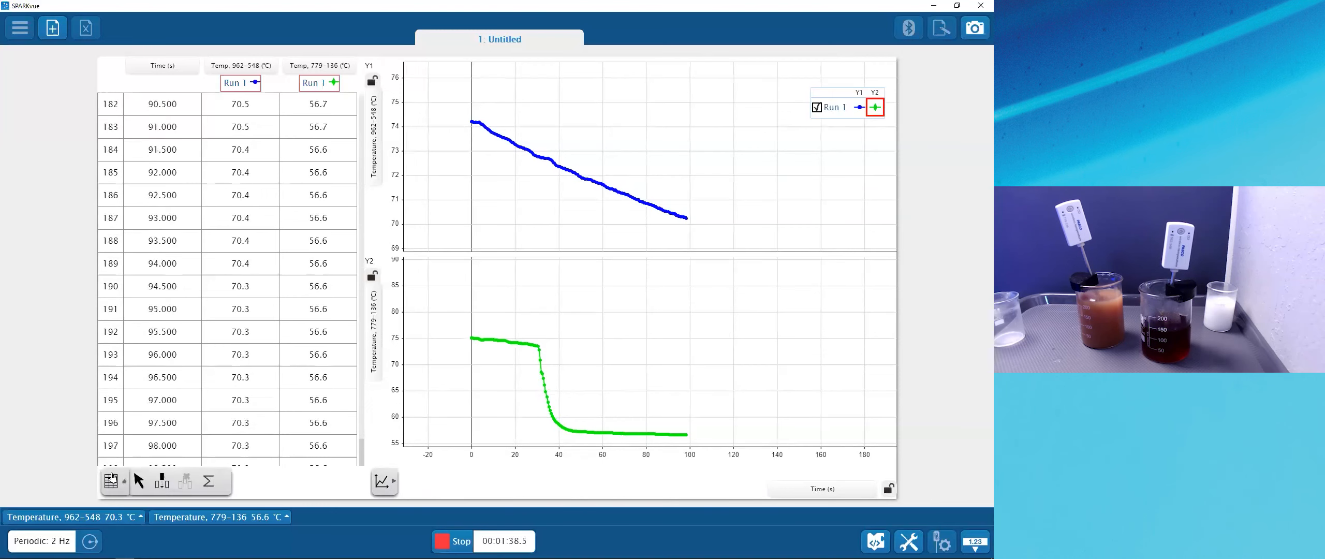
left_click(112, 479)
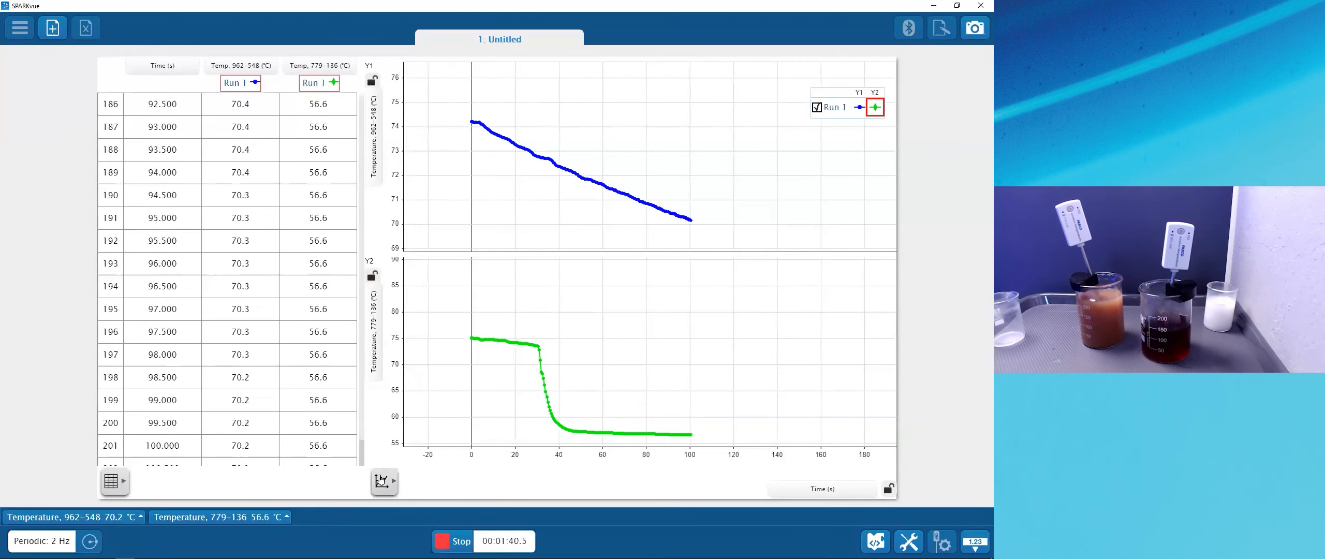
left_click(381, 479)
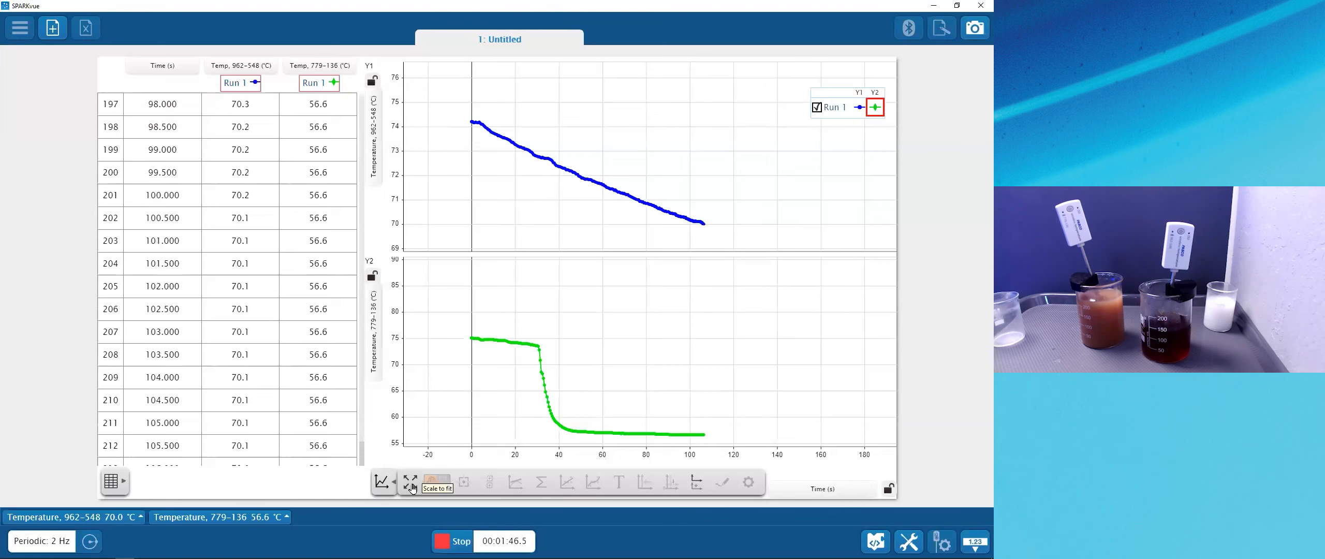
left_click(410, 482)
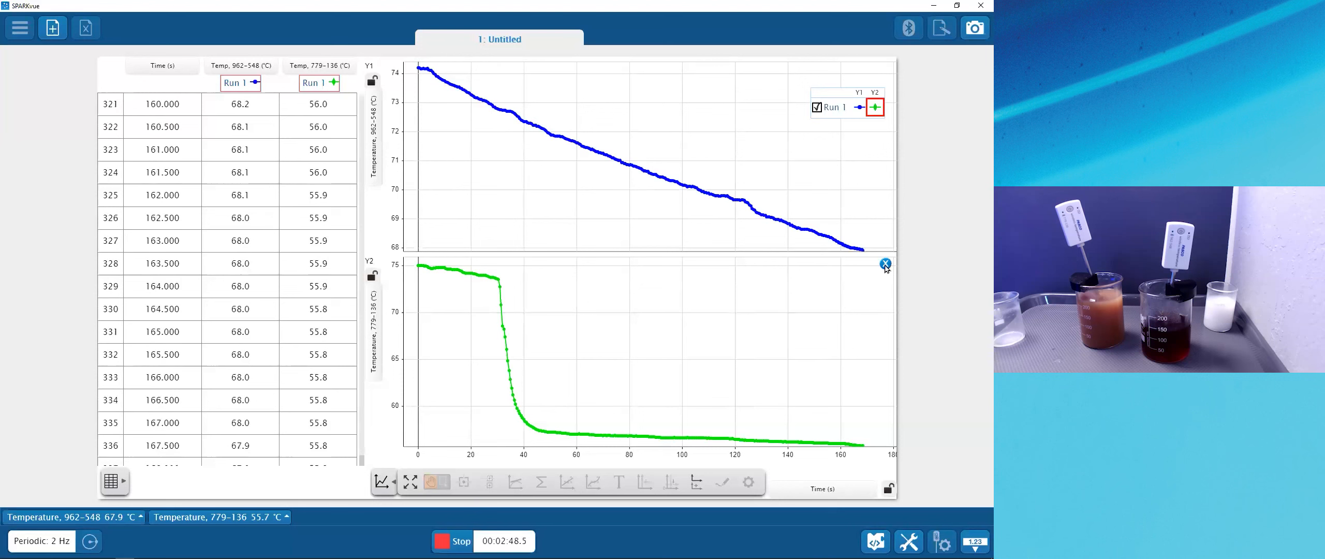
Step: Replace the separate second plot with a second y-axis on the remaining graph showing Temperature, 779-136
left_click(885, 264)
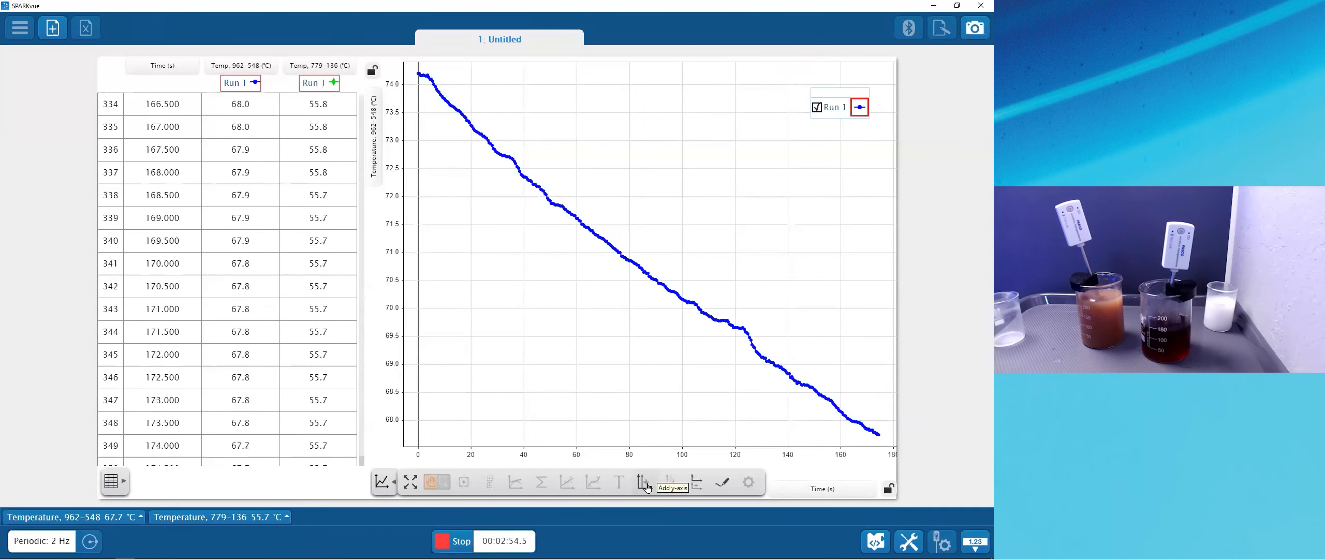
left_click(646, 486)
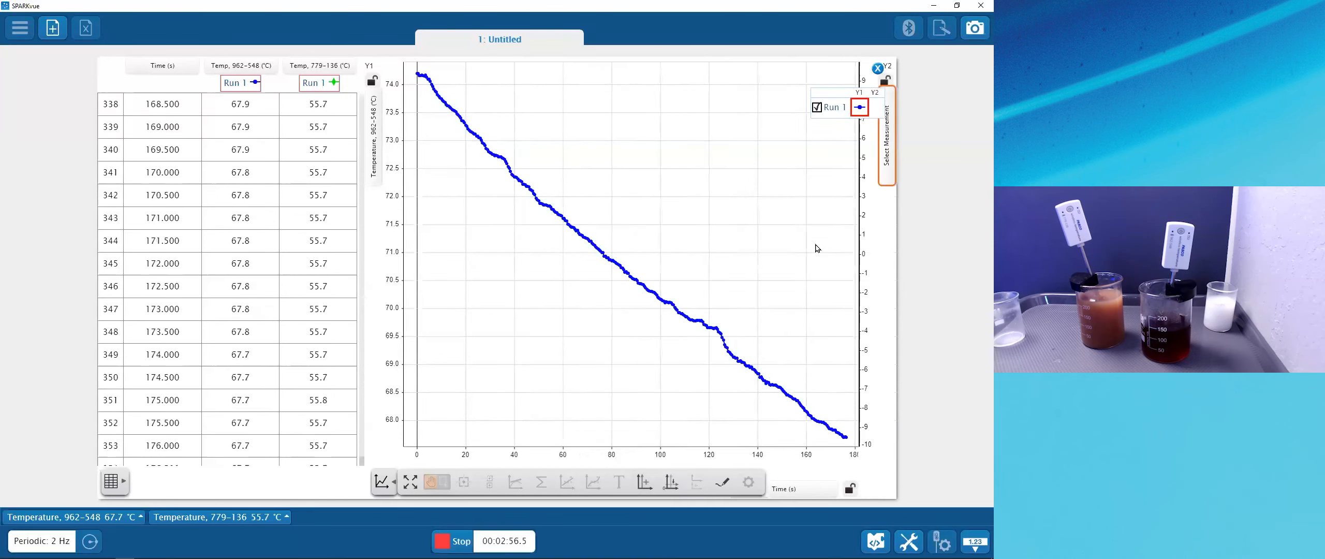
left_click(887, 154)
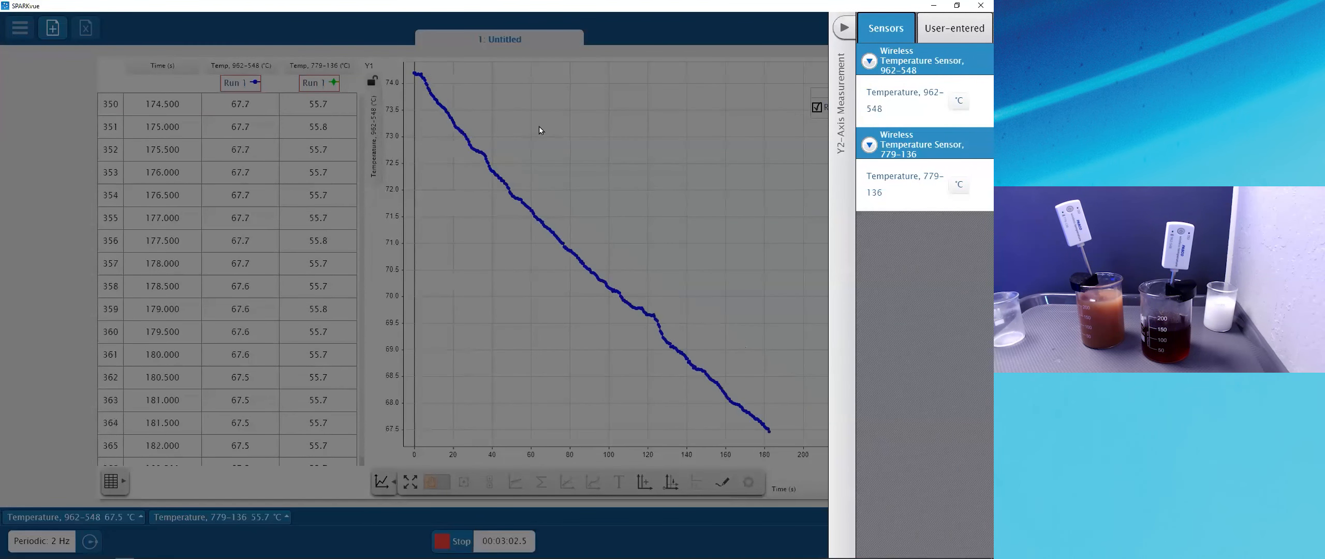
left_click(904, 188)
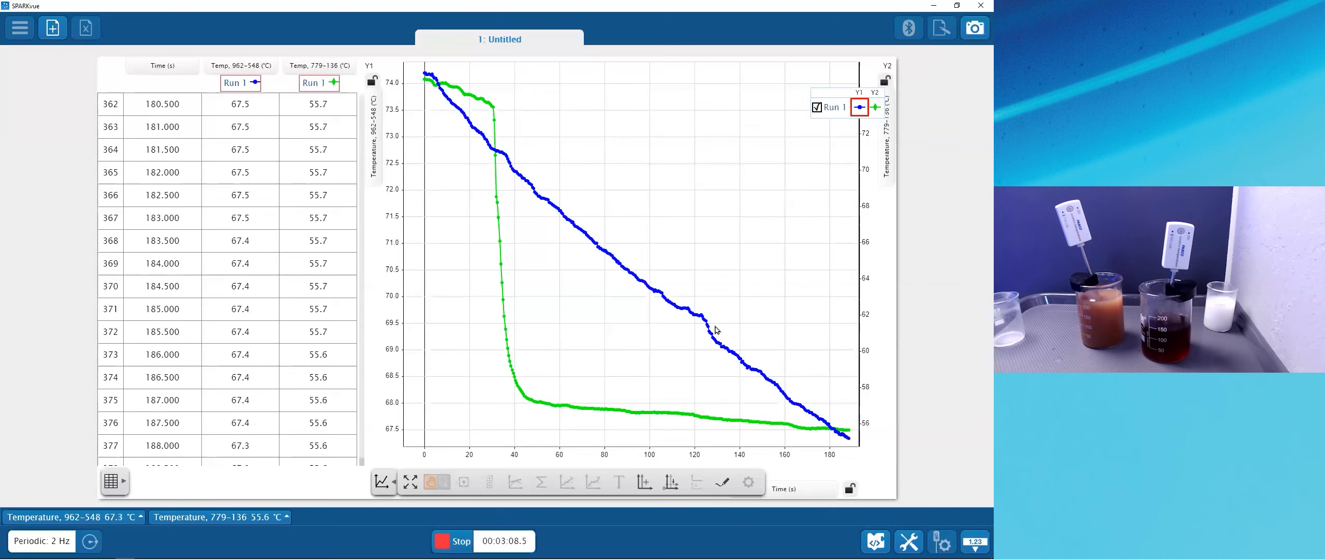
Step: Put both y-axes on one common scale with a wider range and move the run legend clear of the second y-axis
left_click_drag(866, 244, 868, 271)
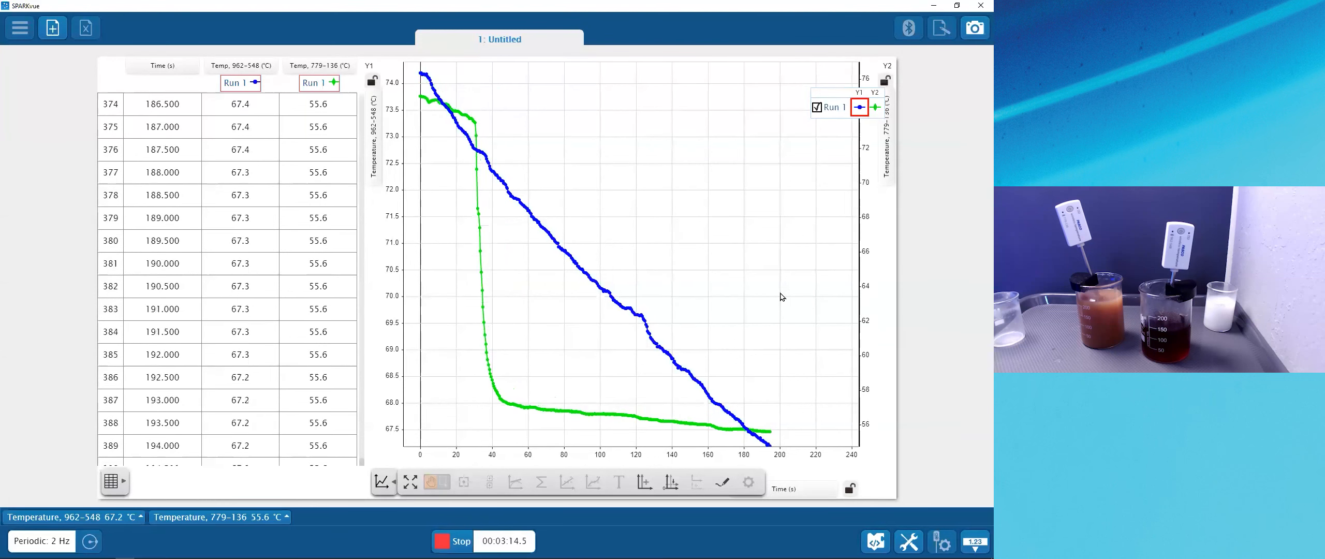
left_click(670, 485)
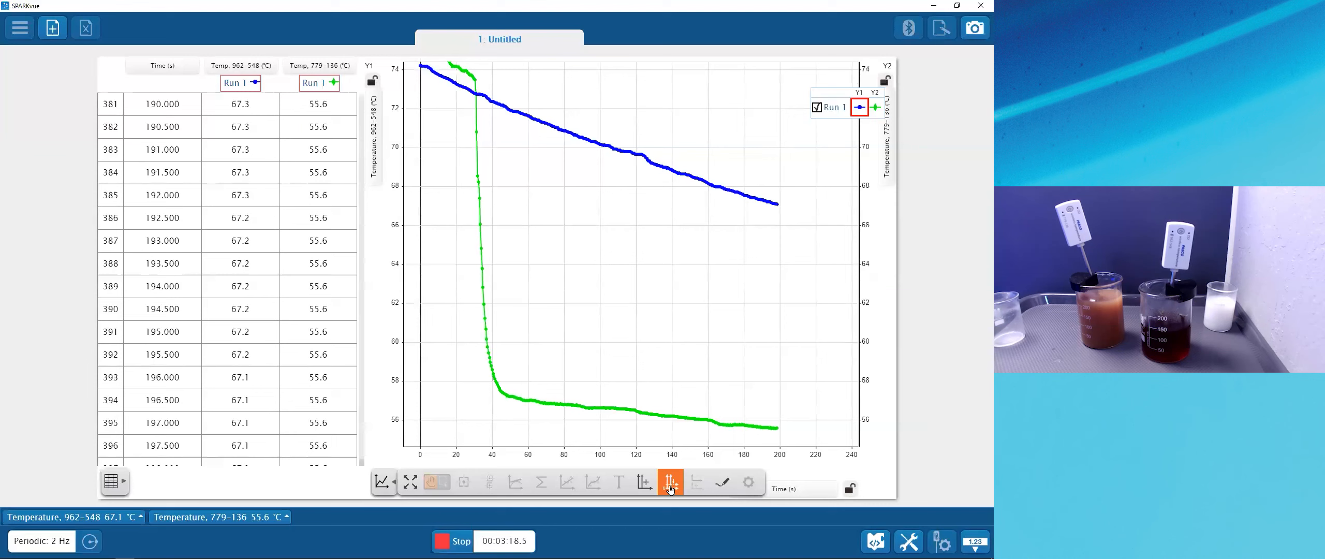
left_click_drag(394, 78, 397, 125)
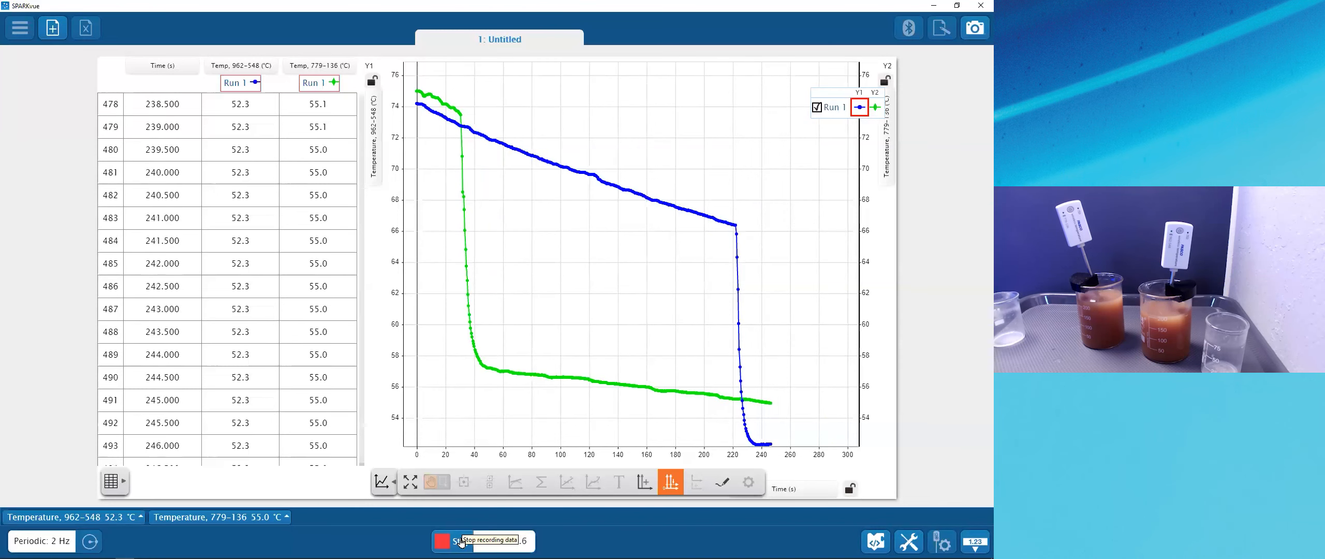
left_click_drag(839, 104, 766, 78)
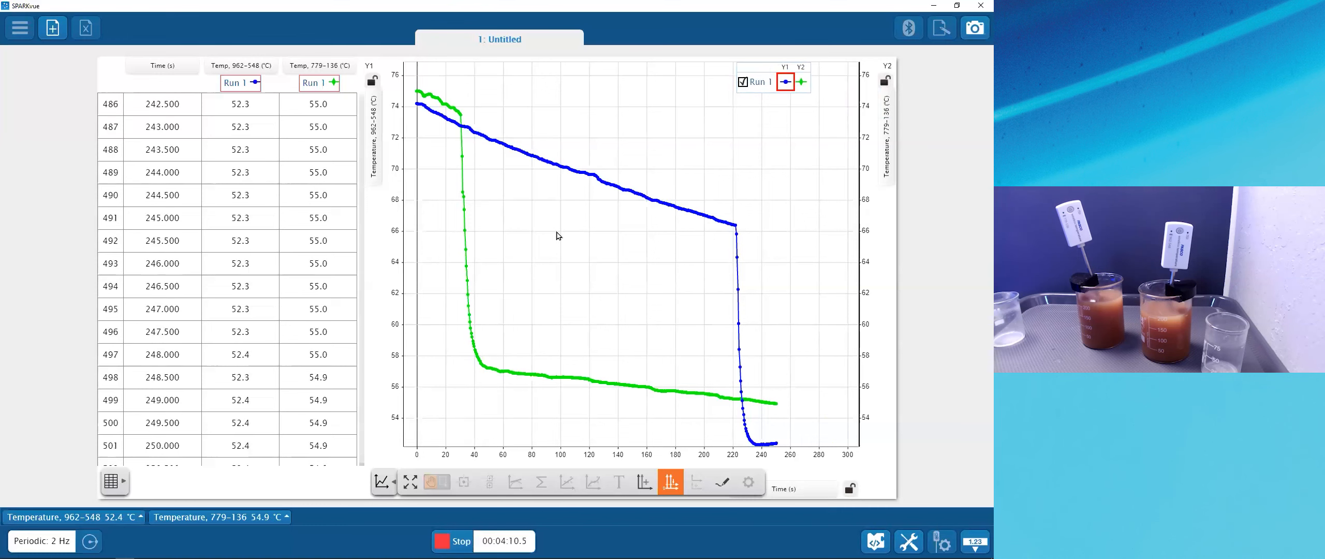
Step: Stop recording and scale the graph to fit the complete run
left_click(455, 538)
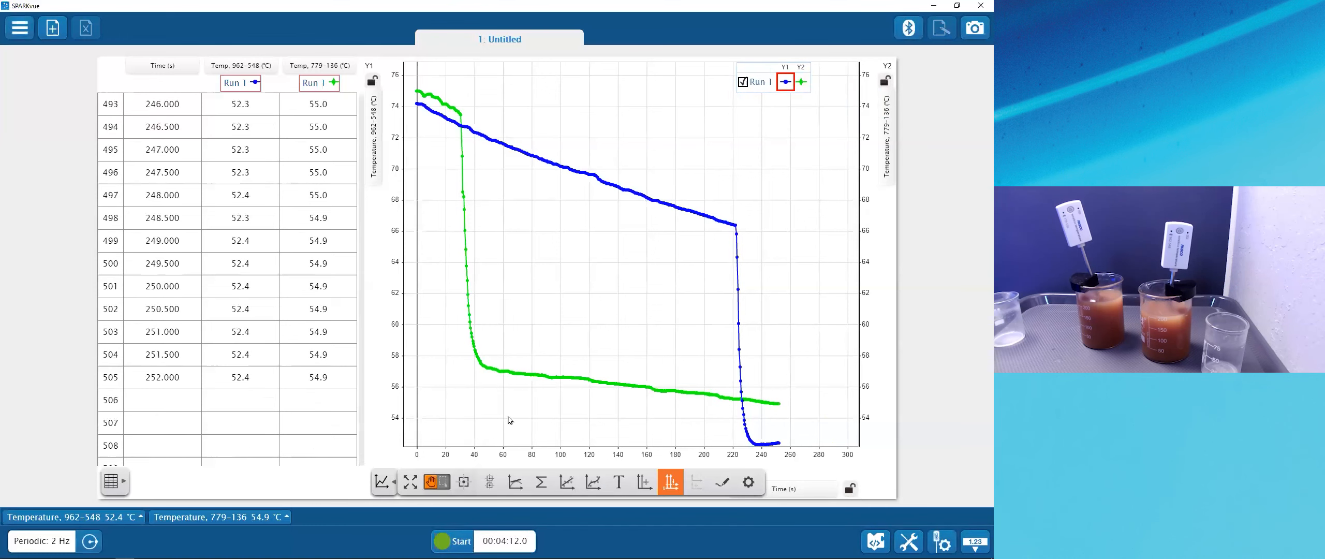
left_click(417, 484)
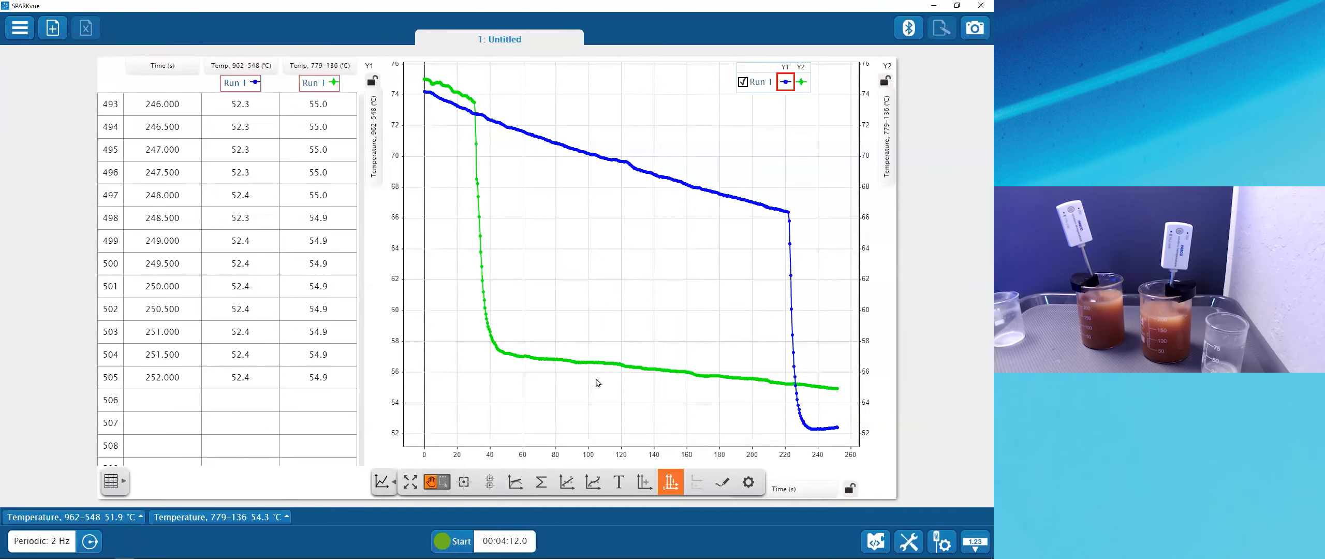
Step: Add the note "added cream" to the 962-548 temperature curve
left_click(620, 488)
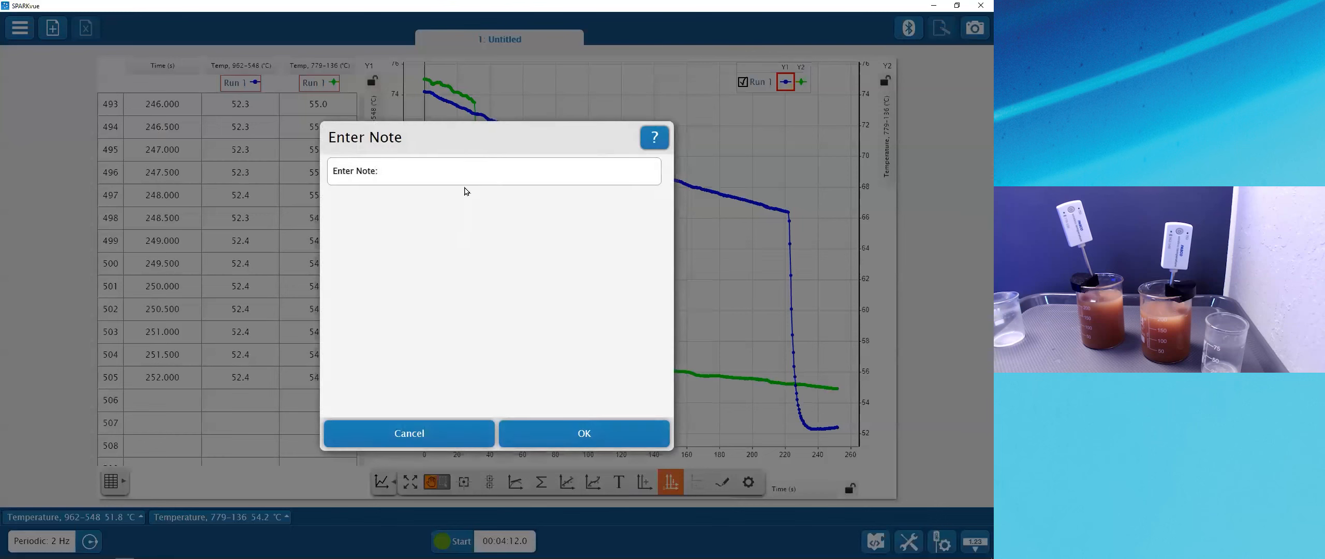
left_click(466, 166)
type("add")
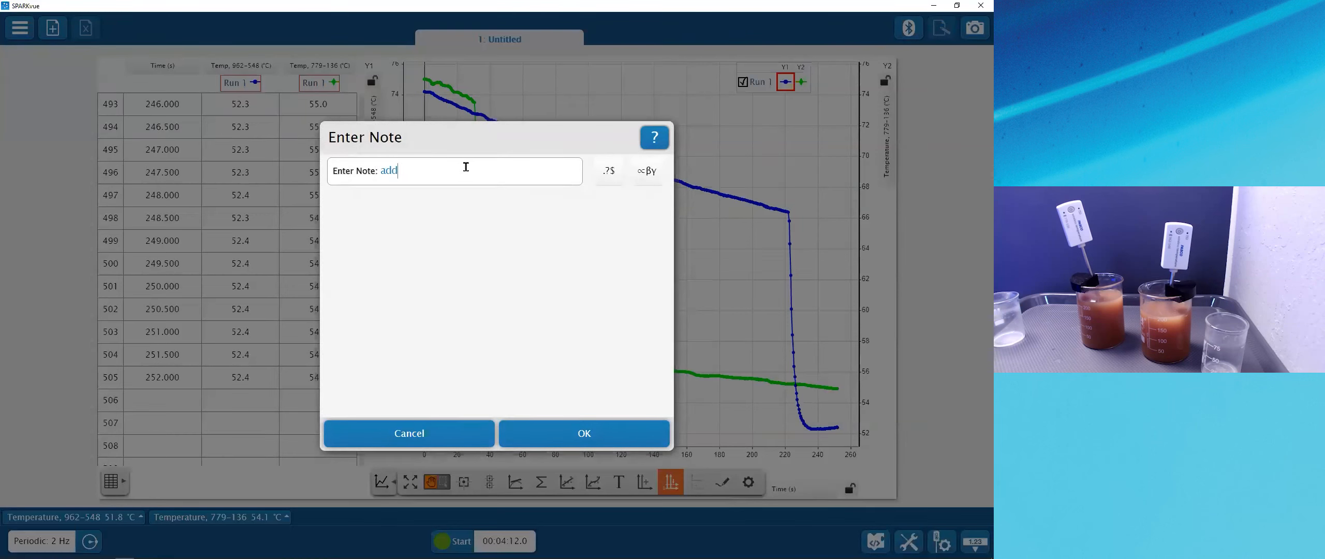
type("ed cream")
left_click(572, 432)
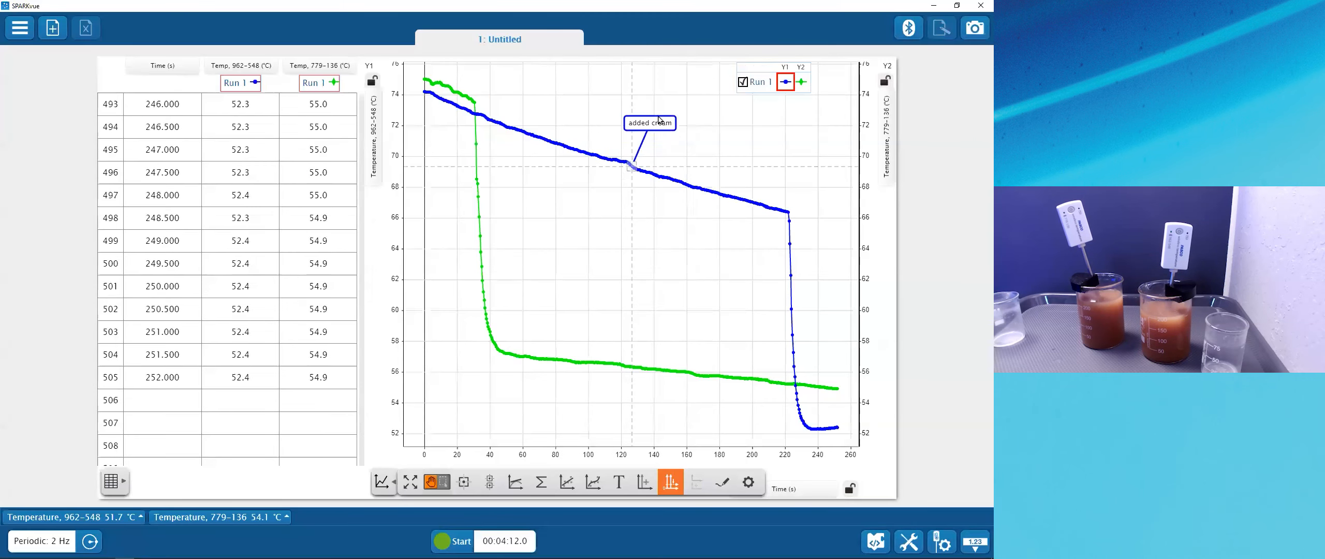
Step: Reposition the note and move its anchor along the 962-548 curve to the start of the sharp drop at about 222 s
mouse_move(634, 170)
left_mouse_down()
mouse_move(614, 162)
mouse_move(648, 174)
left_mouse_up()
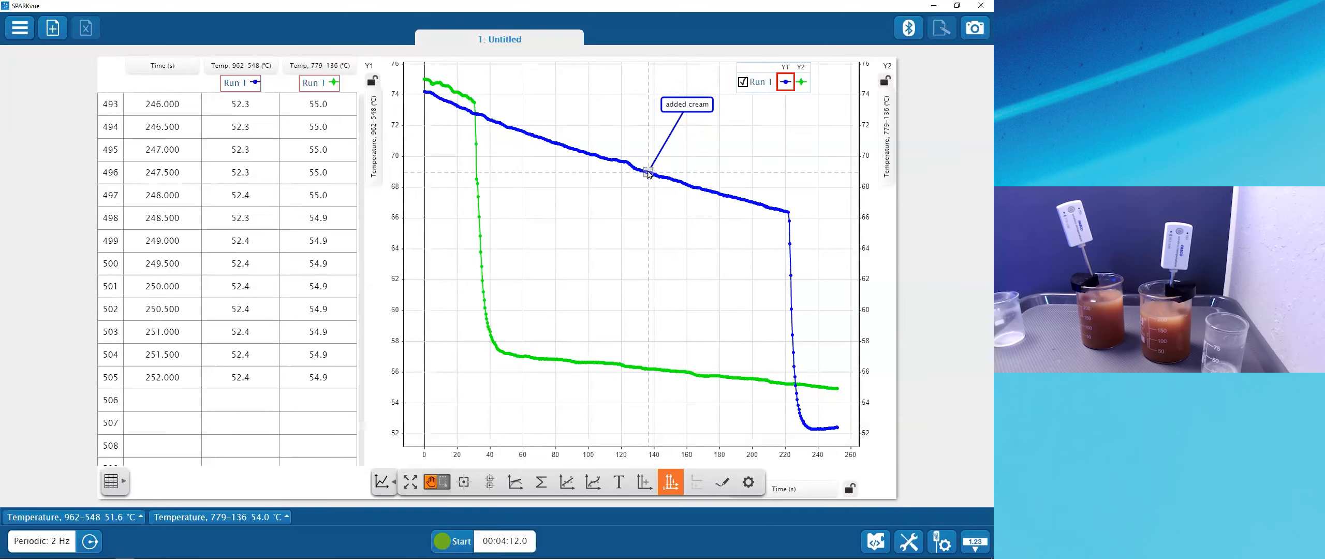
left_click_drag(647, 174, 632, 167)
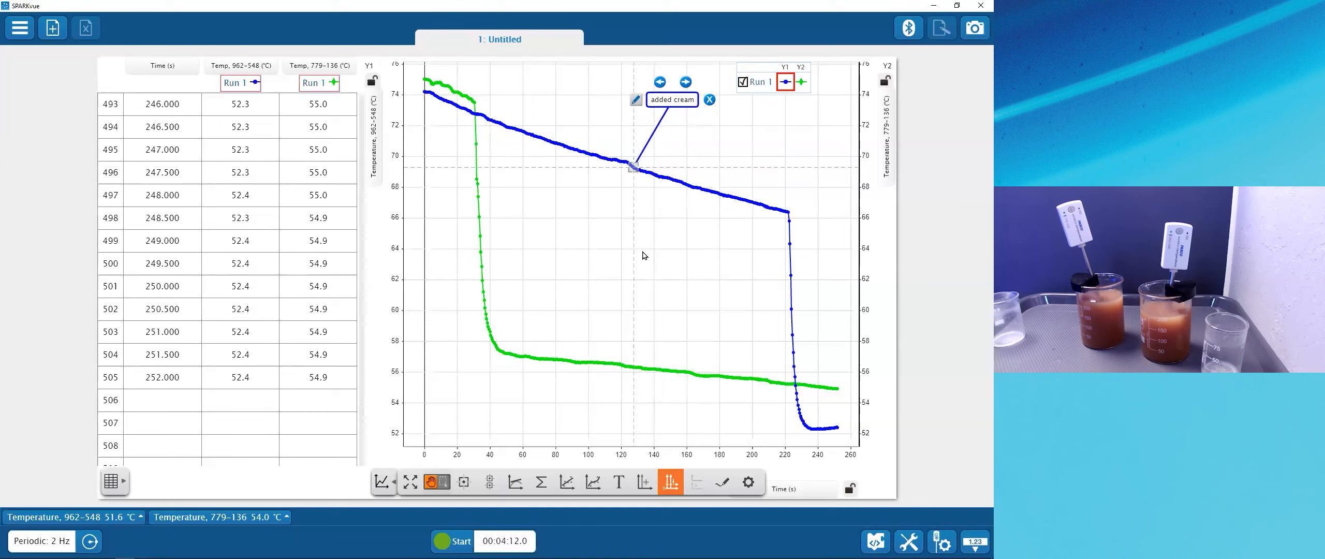
left_click_drag(662, 102, 670, 95)
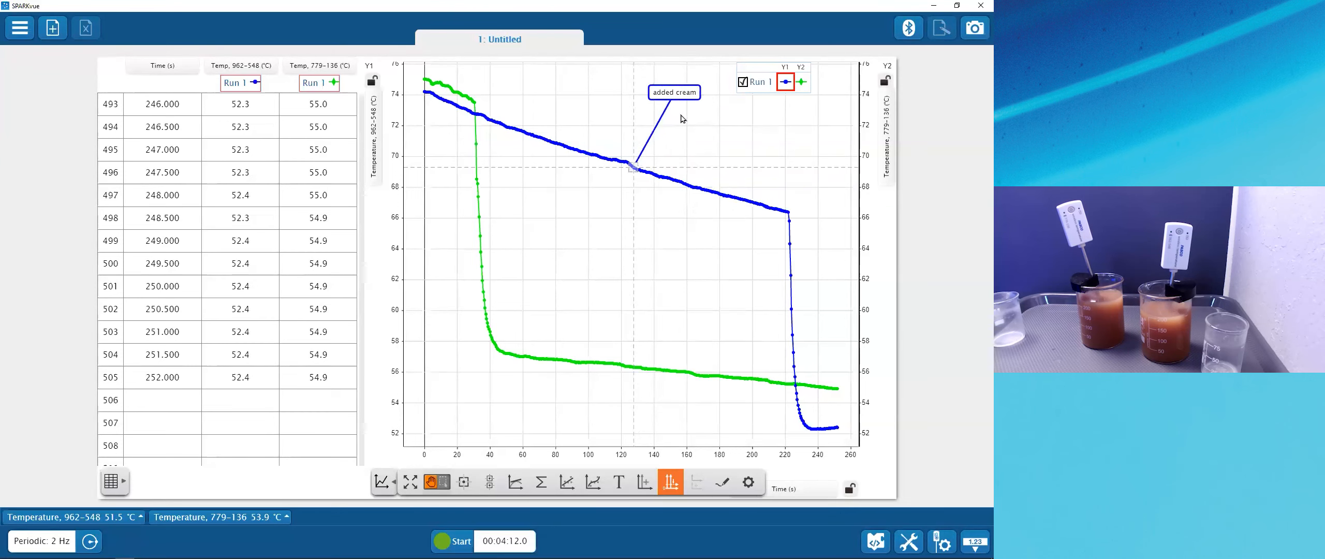
mouse_move(632, 170)
left_mouse_down()
mouse_move(595, 130)
mouse_move(613, 130)
mouse_move(569, 130)
mouse_move(588, 129)
mouse_move(563, 150)
left_mouse_up()
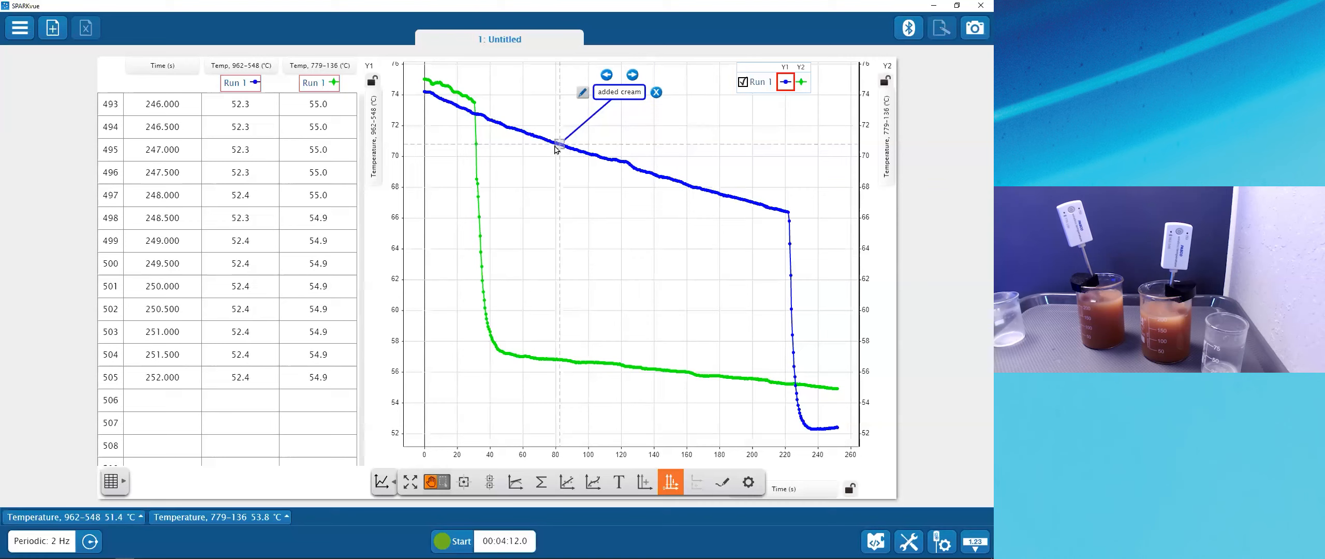
mouse_move(589, 159)
left_mouse_down()
mouse_move(756, 155)
mouse_move(805, 171)
left_mouse_up()
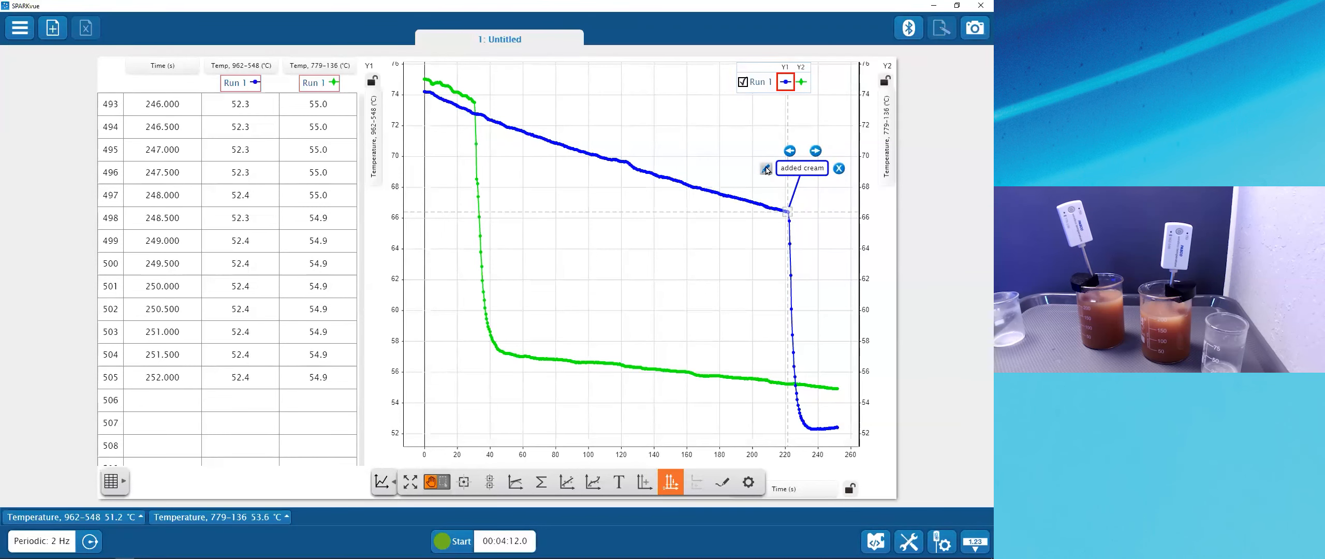
Step: Change the note's text to "added cream at school" and place its label just above the start of the drop
left_click(766, 169)
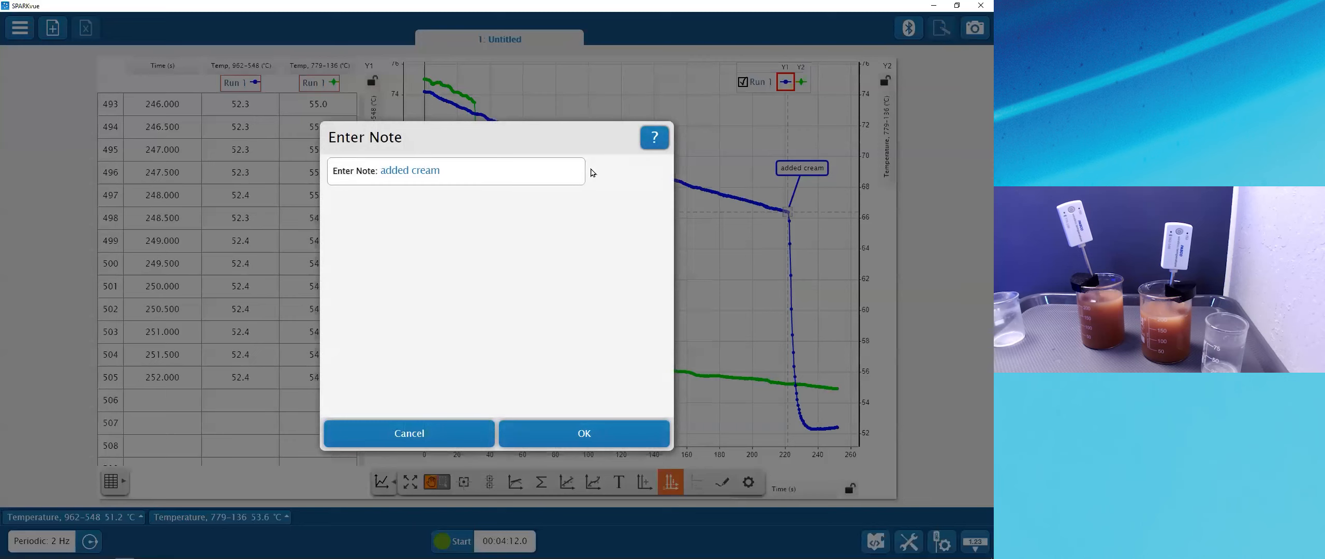
type("at school")
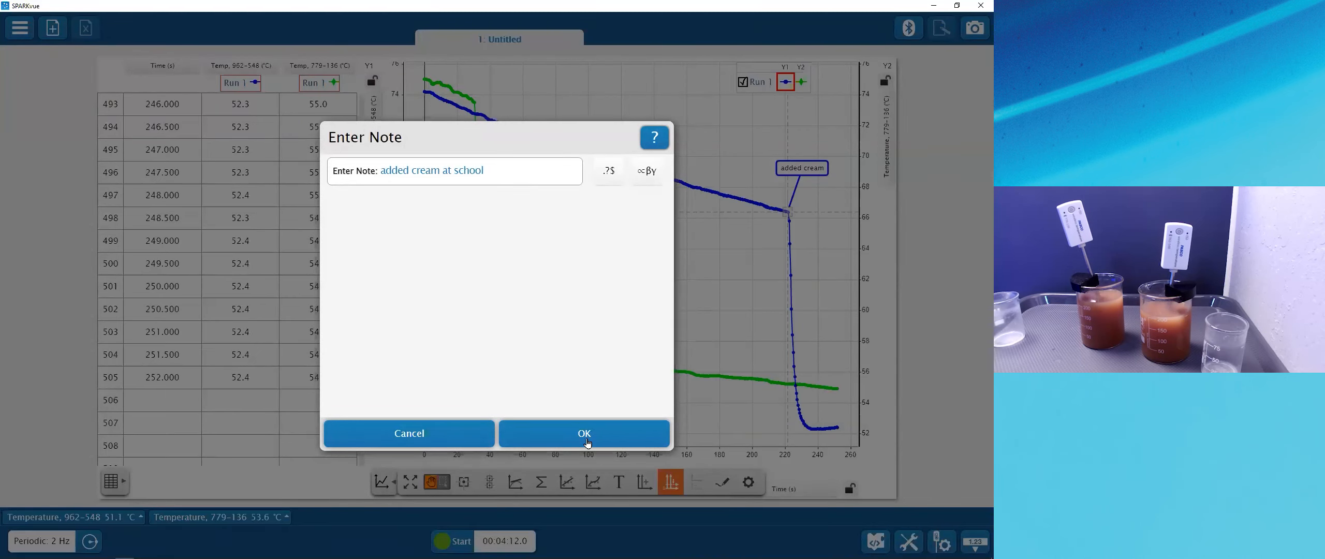
left_click(585, 435)
left_click(800, 179)
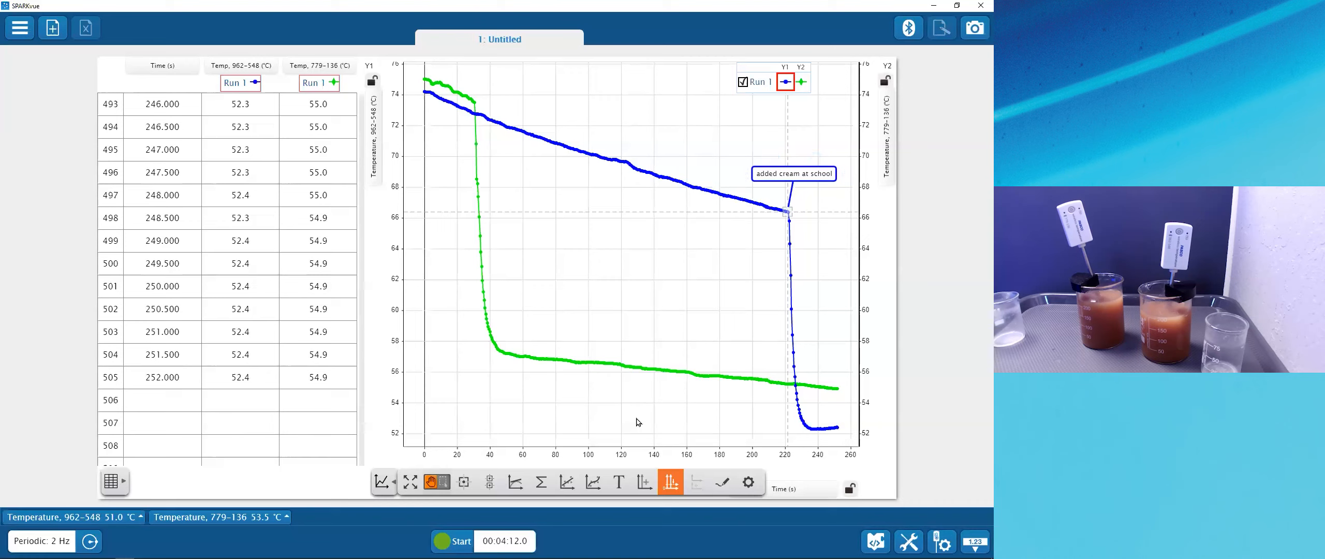
Step: Add a trial note "zxcvzxcv" to the 962-548 temperature curve and delete it
left_click(617, 492)
type("ZXCVZXCV")
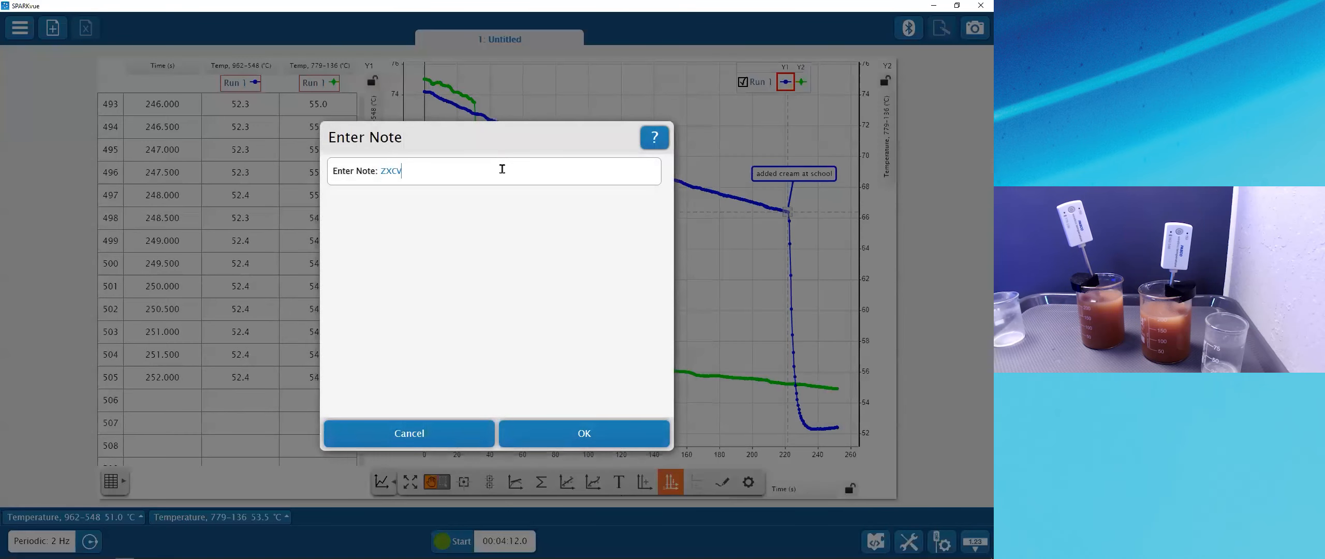
left_click(553, 433)
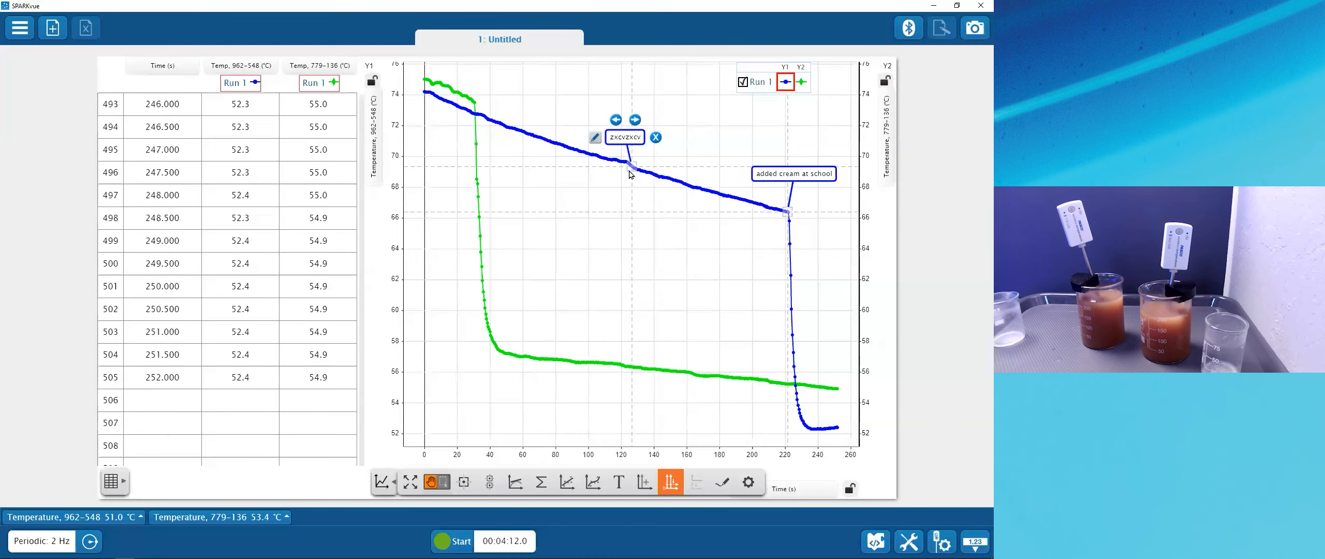
left_click_drag(648, 154, 641, 170)
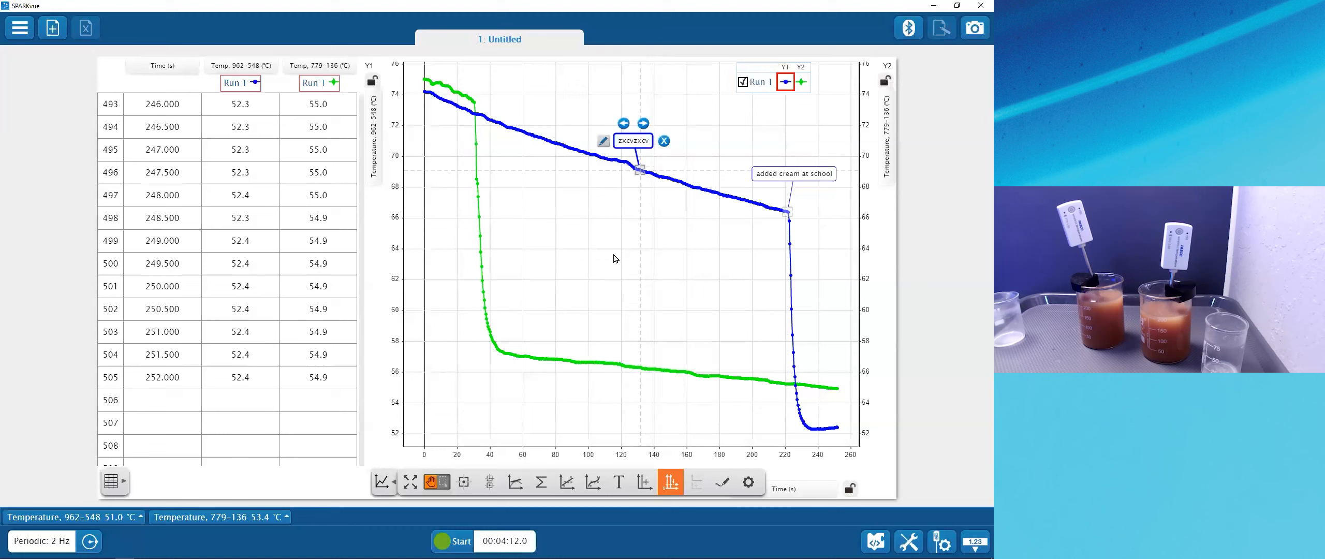
left_click_drag(575, 129, 584, 129)
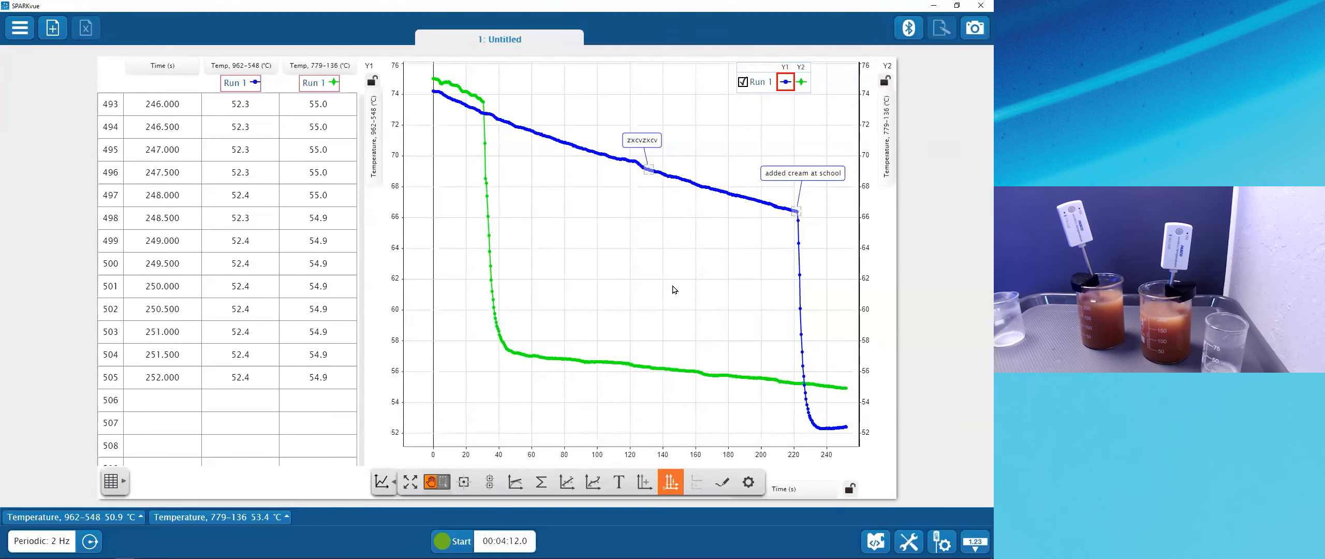
left_click(644, 142)
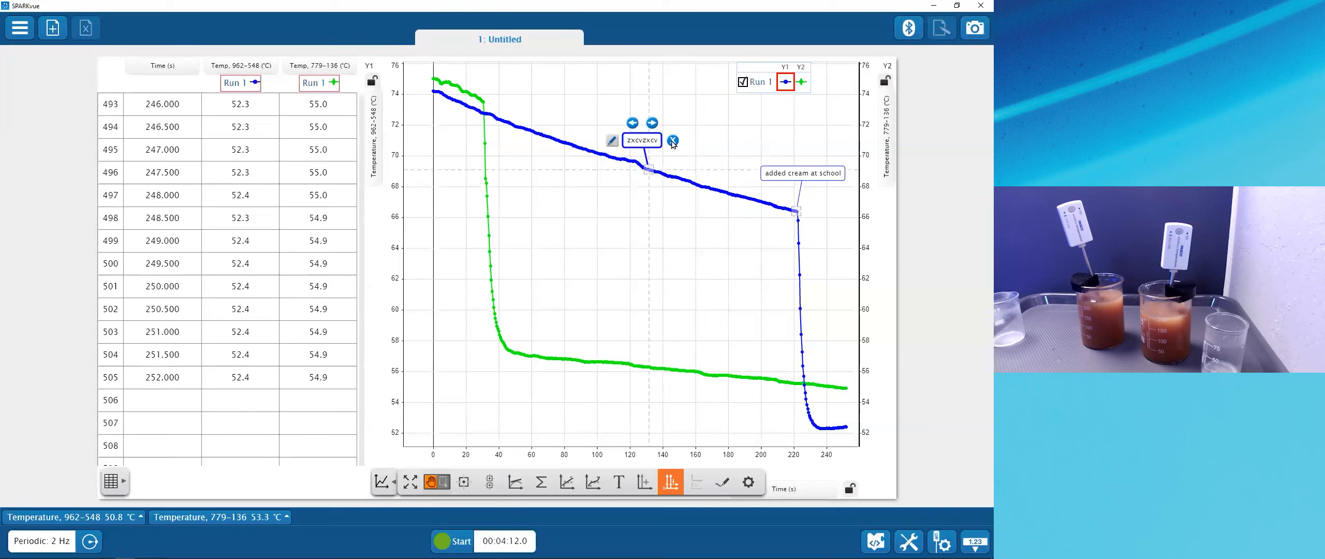
left_click(672, 141)
Step: Move the graph legend slightly lower and to the right, and make the 779-136 temperature data active in it
left_click_drag(773, 71, 786, 91)
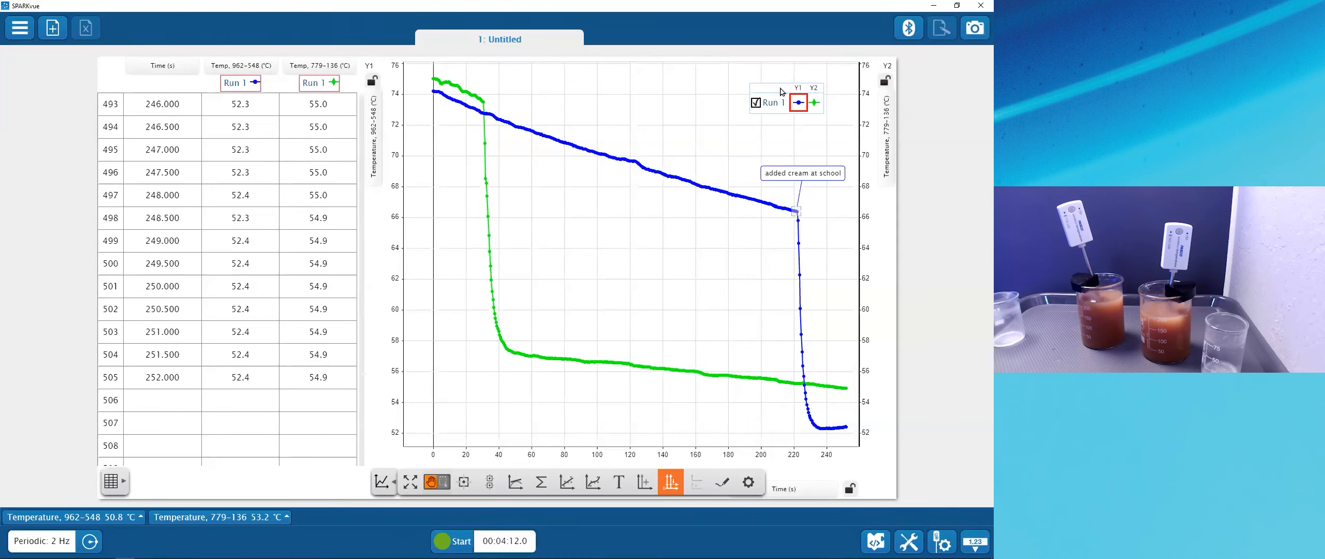
left_click_drag(779, 90, 781, 85)
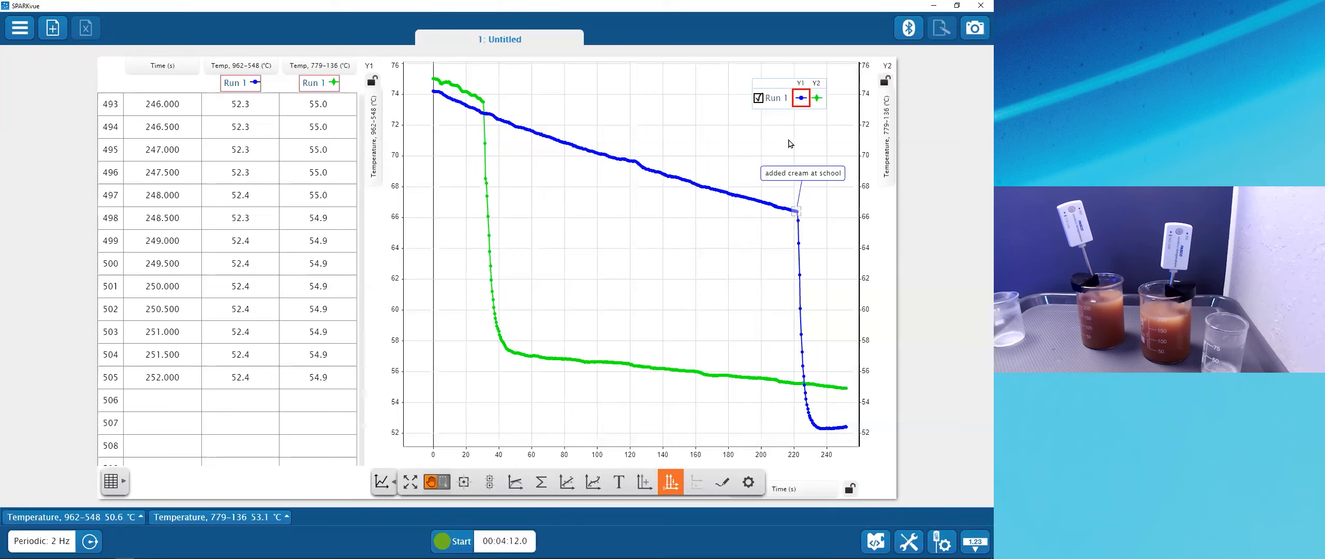
left_click(818, 98)
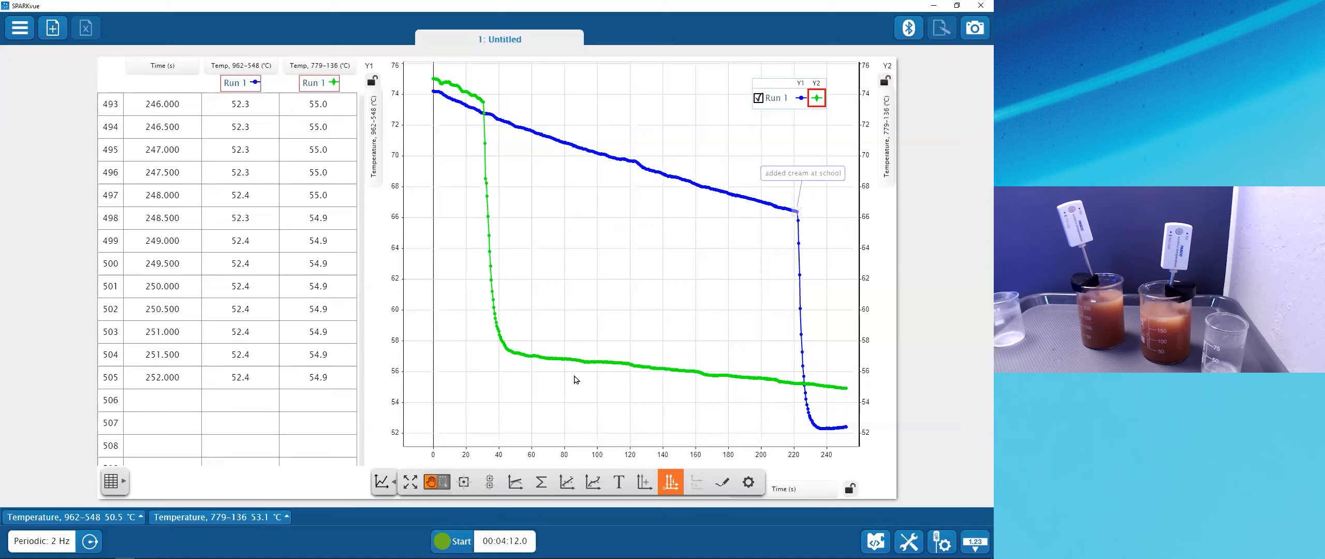
Step: Add the note "added cream at coffee shop" to the 779-136 temperature curve
left_click(617, 482)
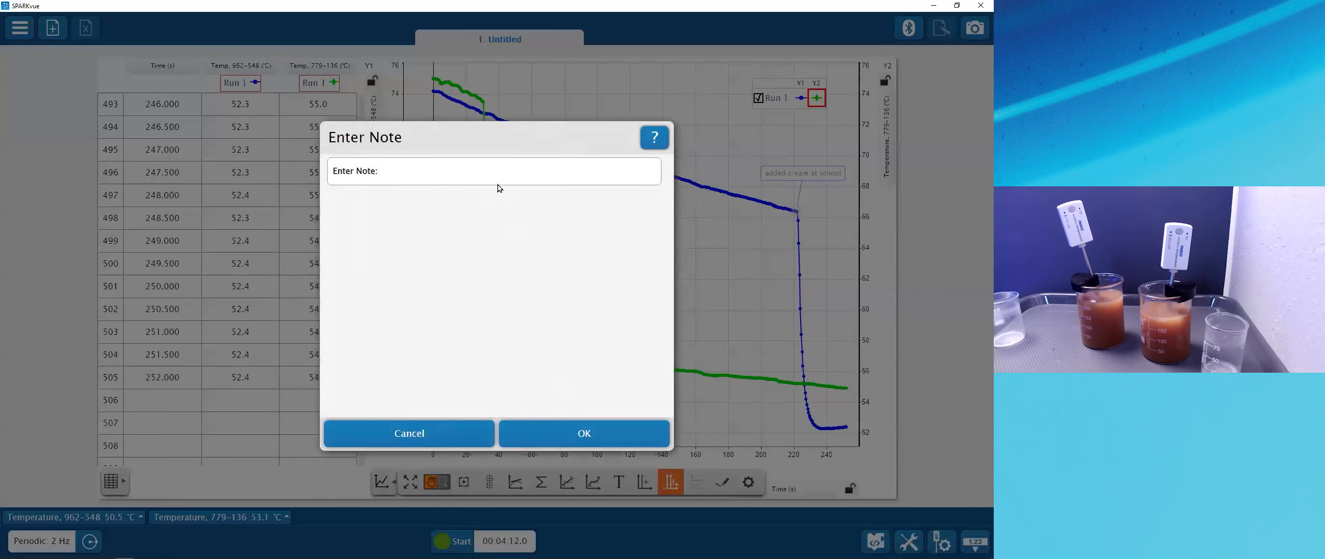
left_click(493, 175)
type("added cream at co")
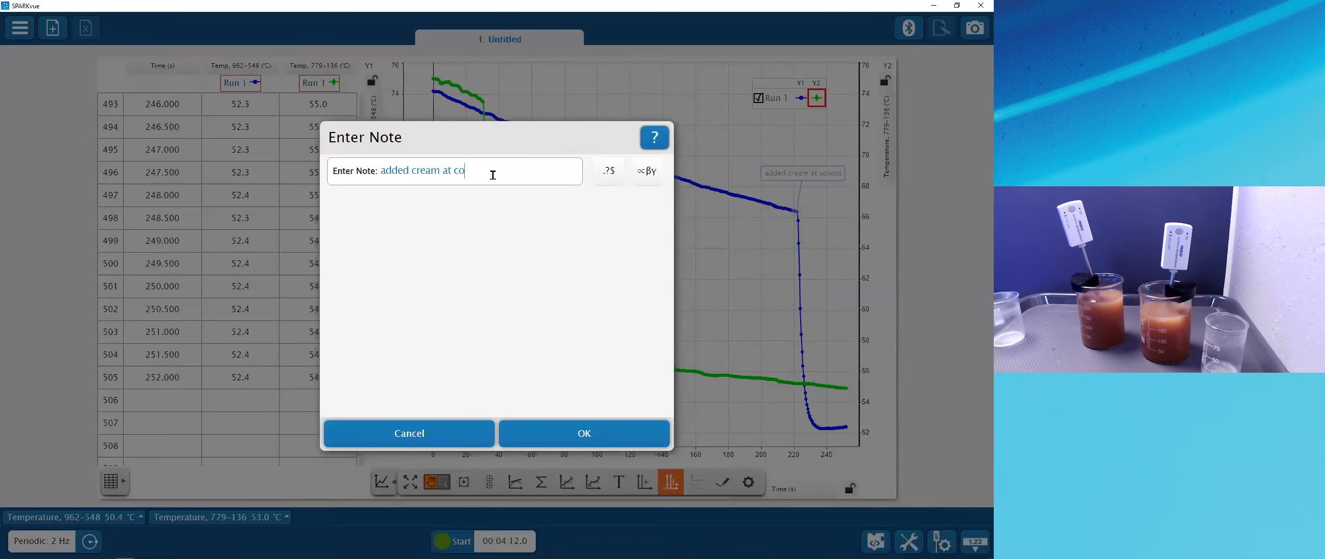
type("ffee shop")
left_click(580, 436)
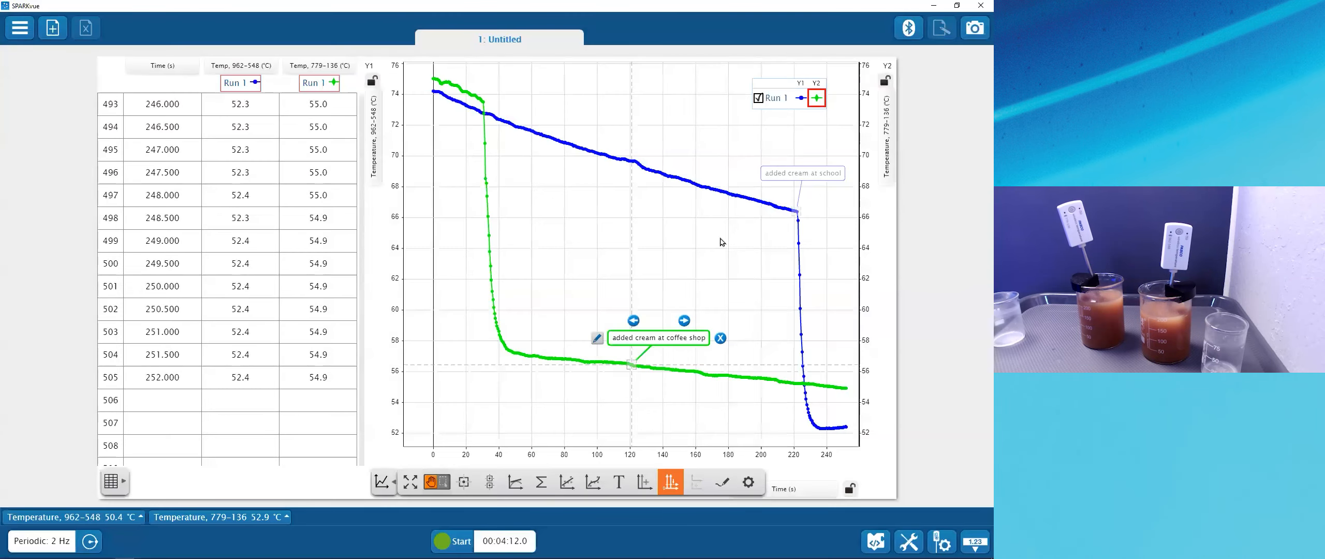
Step: Move the coffee shop note's anchor along the 779-136 curve to the start of the sharp drop at about 30 s
left_click_drag(661, 336, 658, 291)
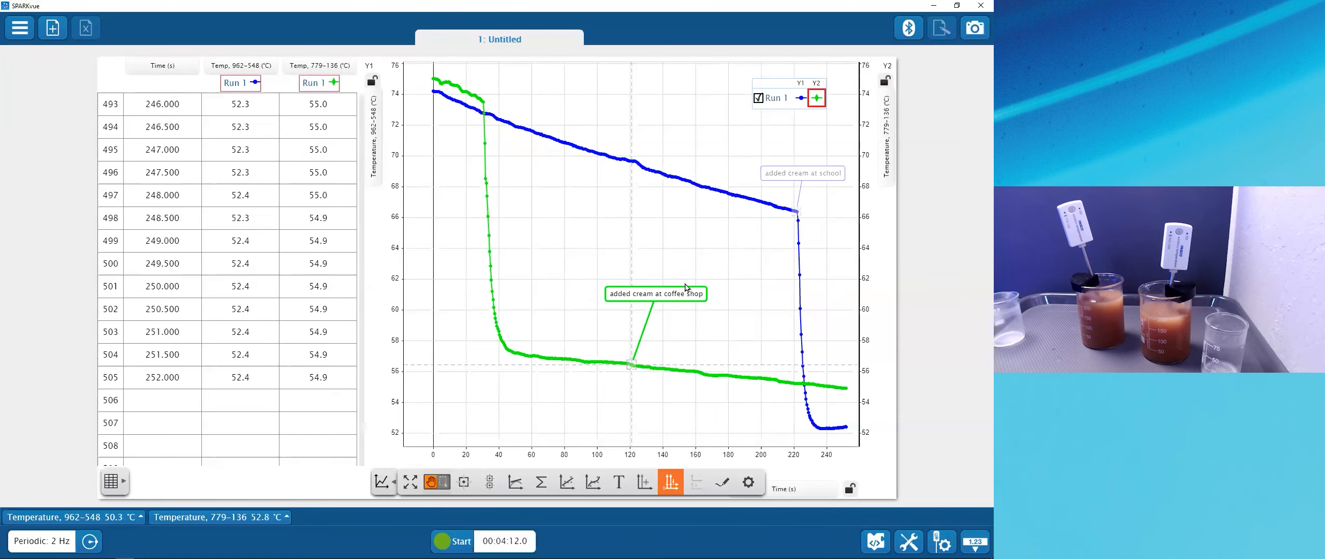
left_click(652, 298)
left_click(681, 277)
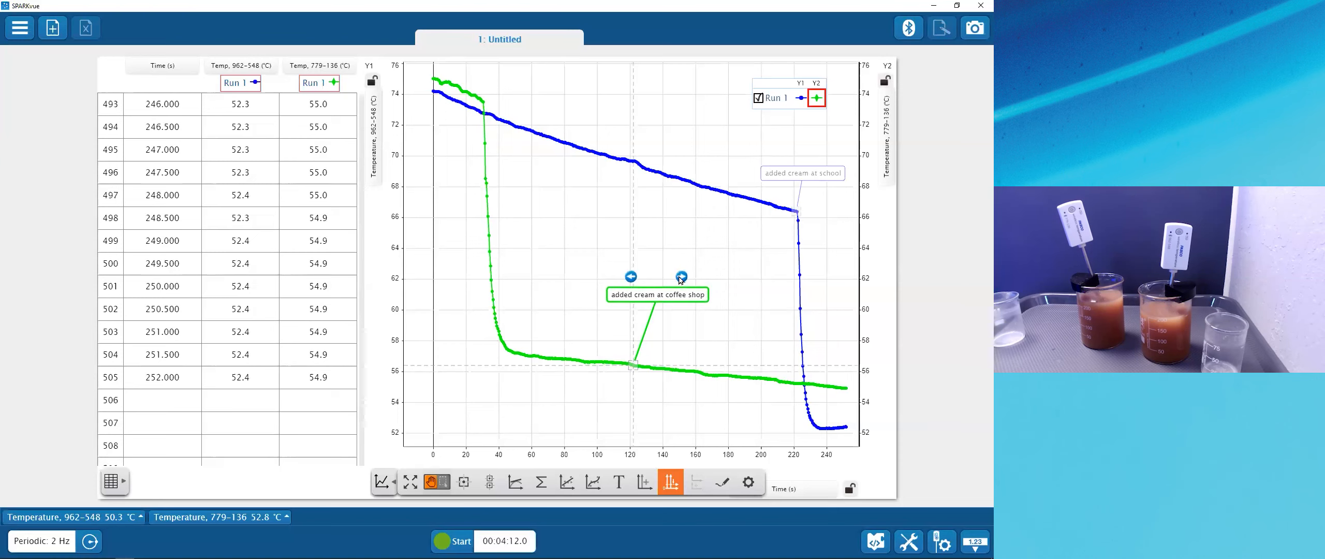
left_click(631, 277)
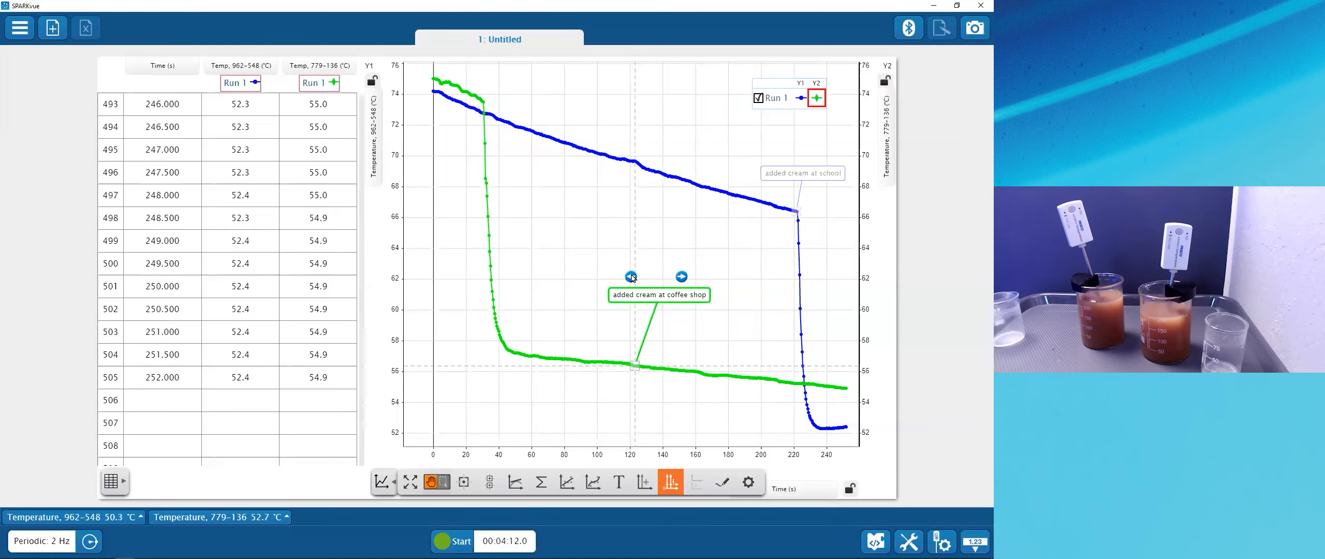
mouse_move(631, 366)
left_mouse_down()
mouse_move(533, 248)
mouse_move(488, 95)
mouse_move(549, 83)
left_mouse_up()
left_click(524, 72)
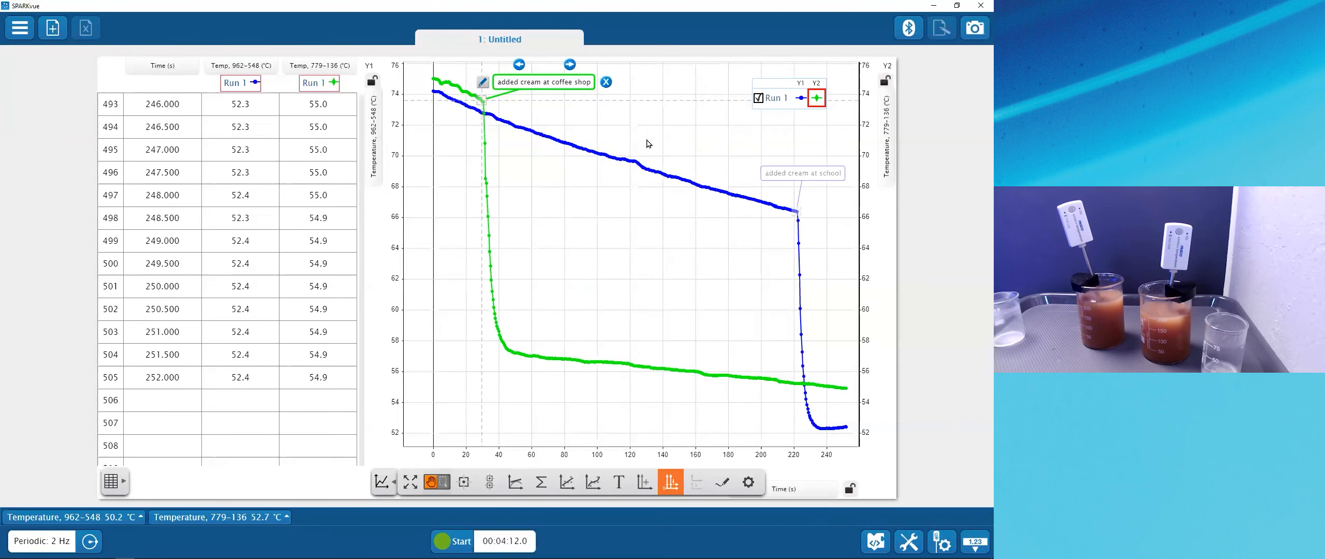
Step: Scale the graph to fit the complete run and place the coffee shop note's label just beside the start of the drop
left_click_drag(547, 461, 743, 458)
left_click_drag(501, 161, 518, 273)
left_click(631, 210)
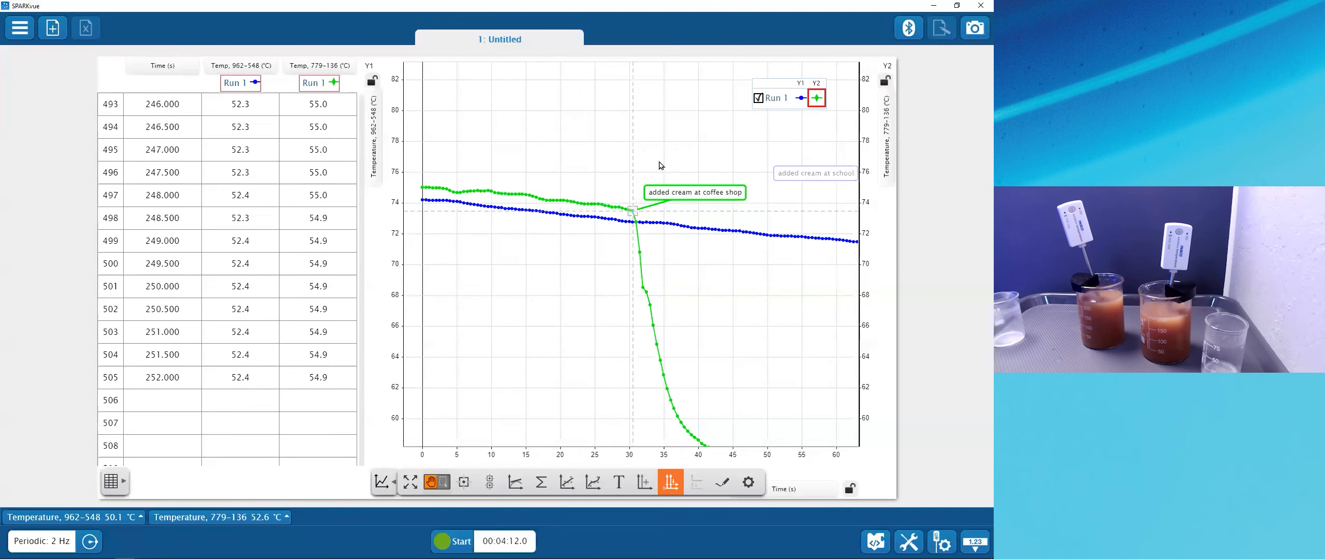
left_click(410, 485)
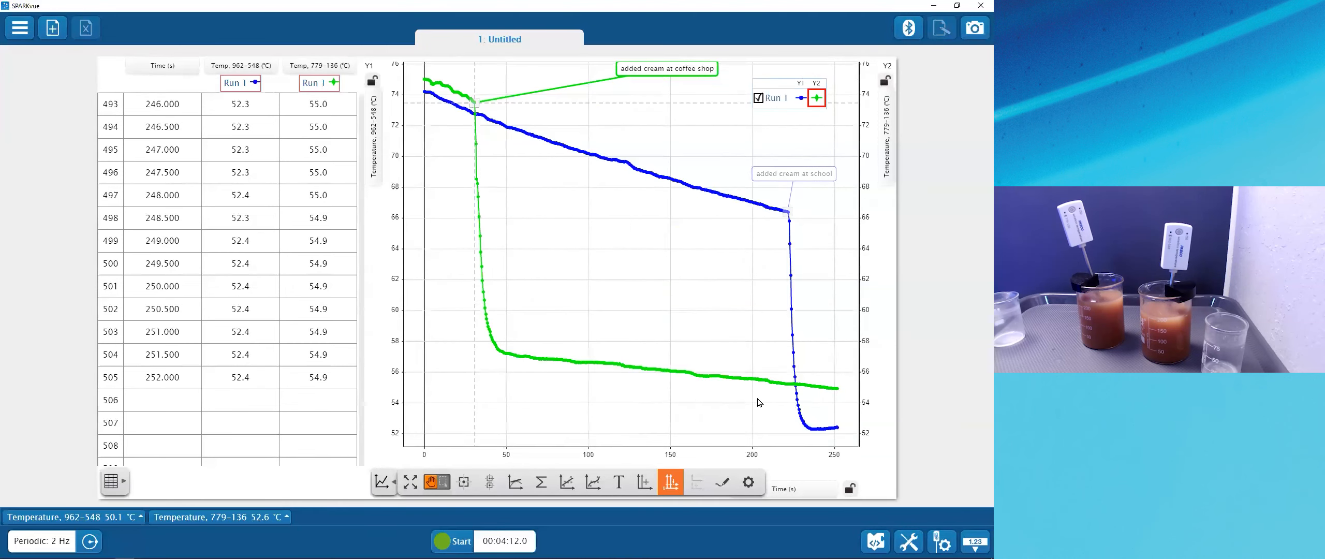
left_click_drag(664, 68, 543, 95)
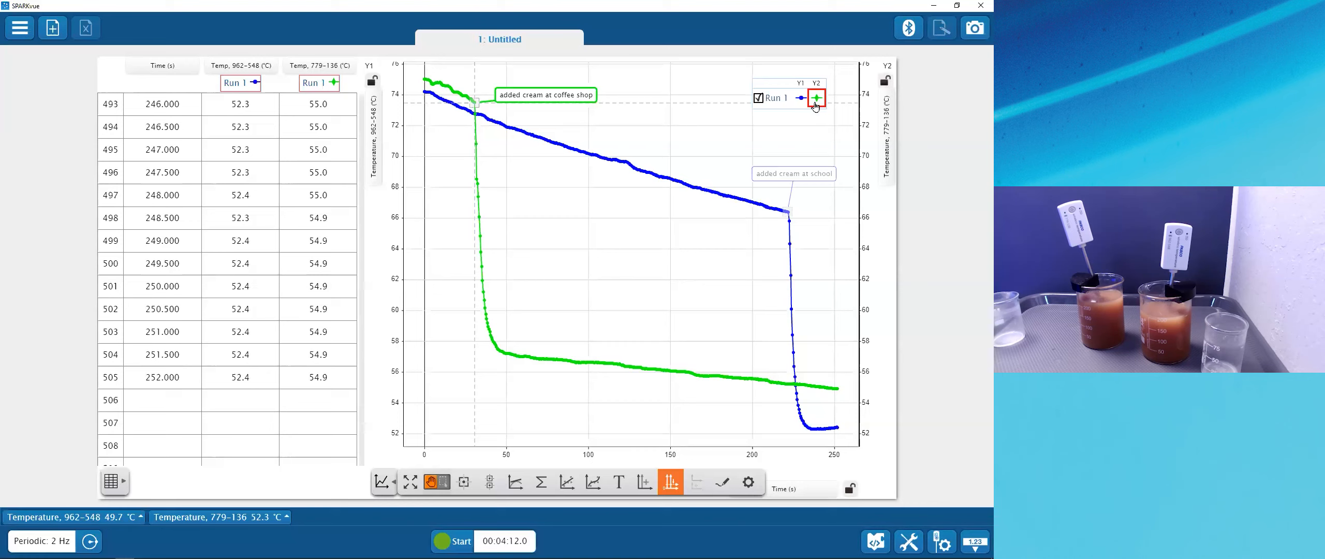
Step: Add a coordinates marker to the 779-136 curve and move it into the steep drop at 37.5 s
left_click(460, 493)
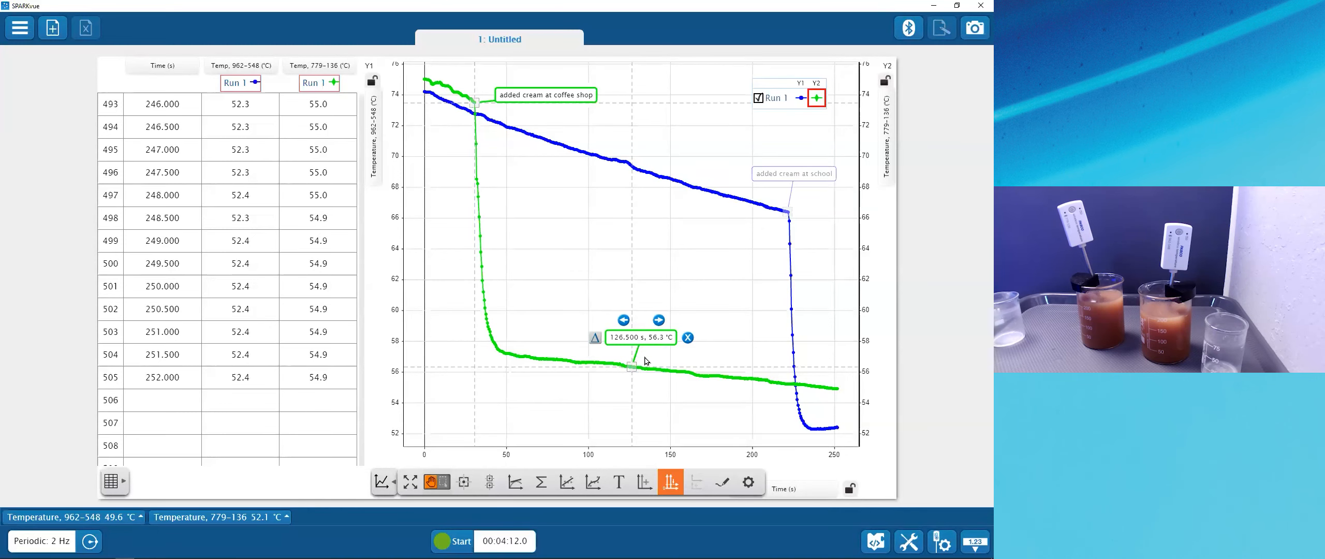
mouse_move(632, 367)
left_mouse_down()
mouse_move(619, 348)
mouse_move(631, 368)
mouse_move(563, 360)
left_mouse_up()
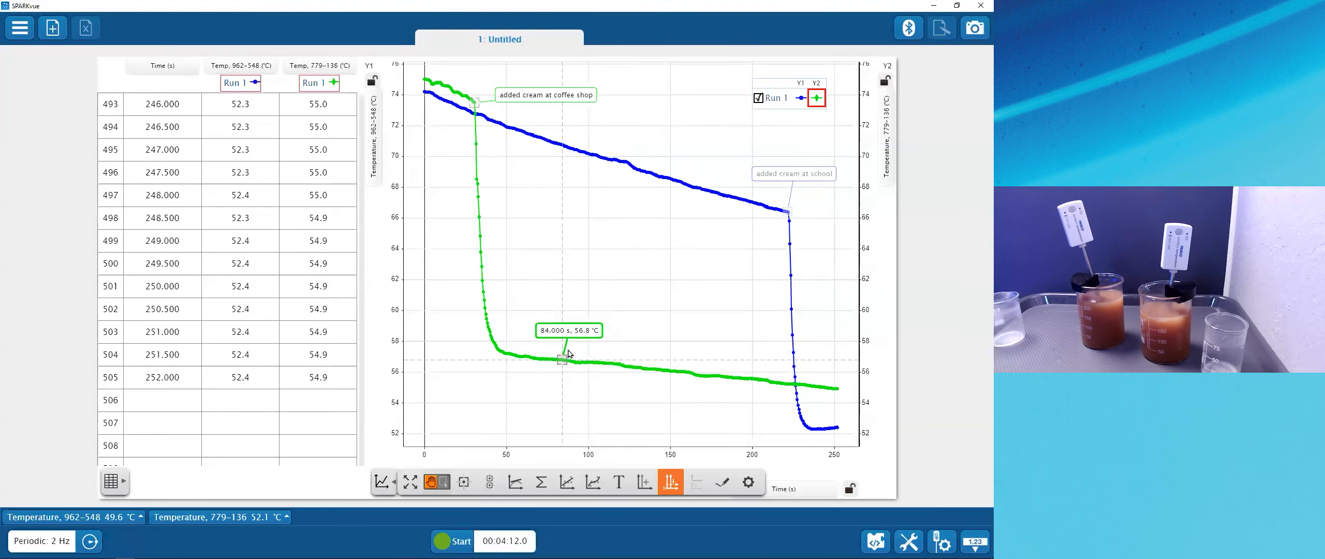
left_click_drag(599, 326, 600, 290)
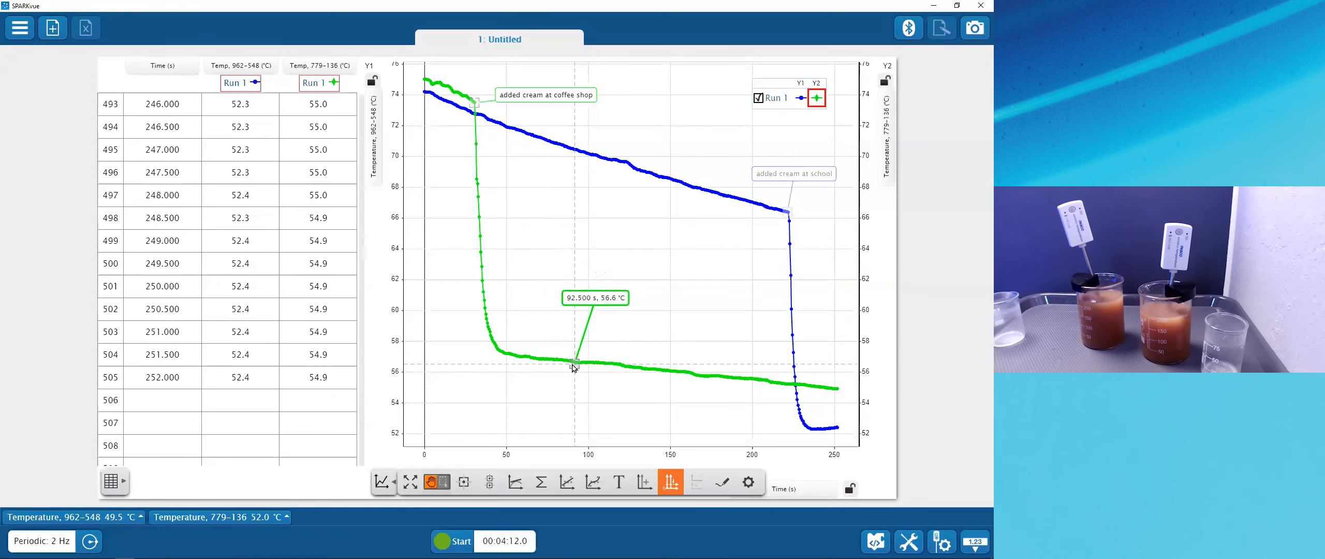
mouse_move(564, 363)
left_mouse_down()
mouse_move(537, 356)
mouse_move(516, 312)
left_mouse_up()
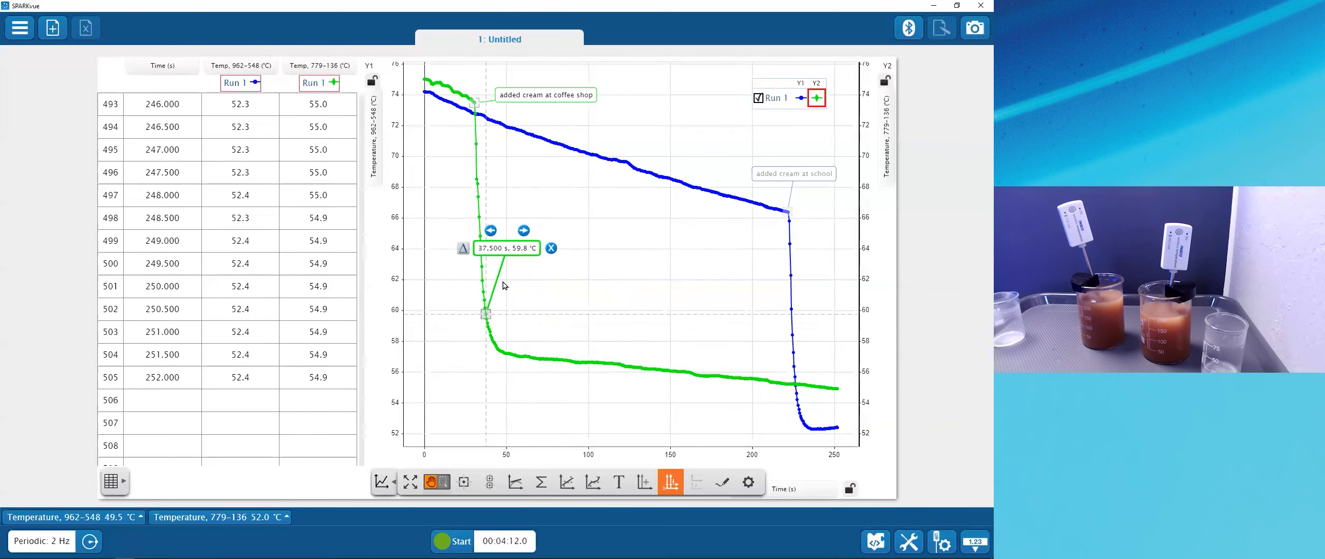
Step: Move the coordinates marker back along the 779-136 curve to its first point at 0 s, with the label below it
left_click(490, 231)
left_click(491, 231)
left_click(490, 231)
left_click(490, 231)
left_click(490, 231)
left_click(490, 231)
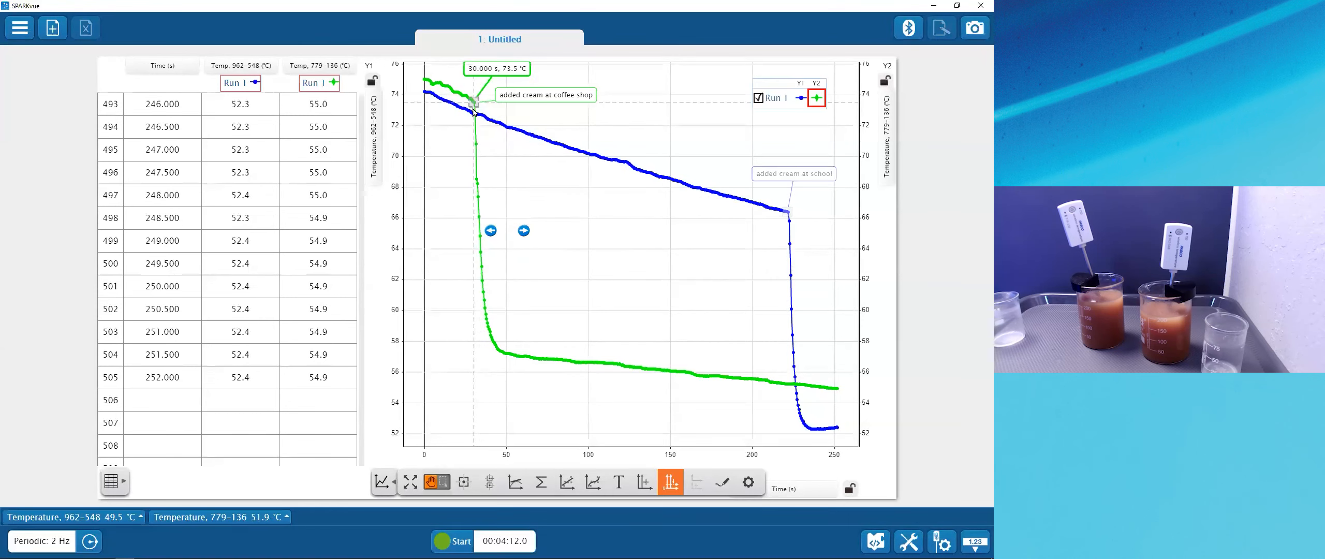
mouse_move(467, 105)
left_mouse_down()
mouse_move(445, 83)
mouse_move(470, 77)
mouse_move(446, 150)
left_mouse_up()
left_click(432, 152)
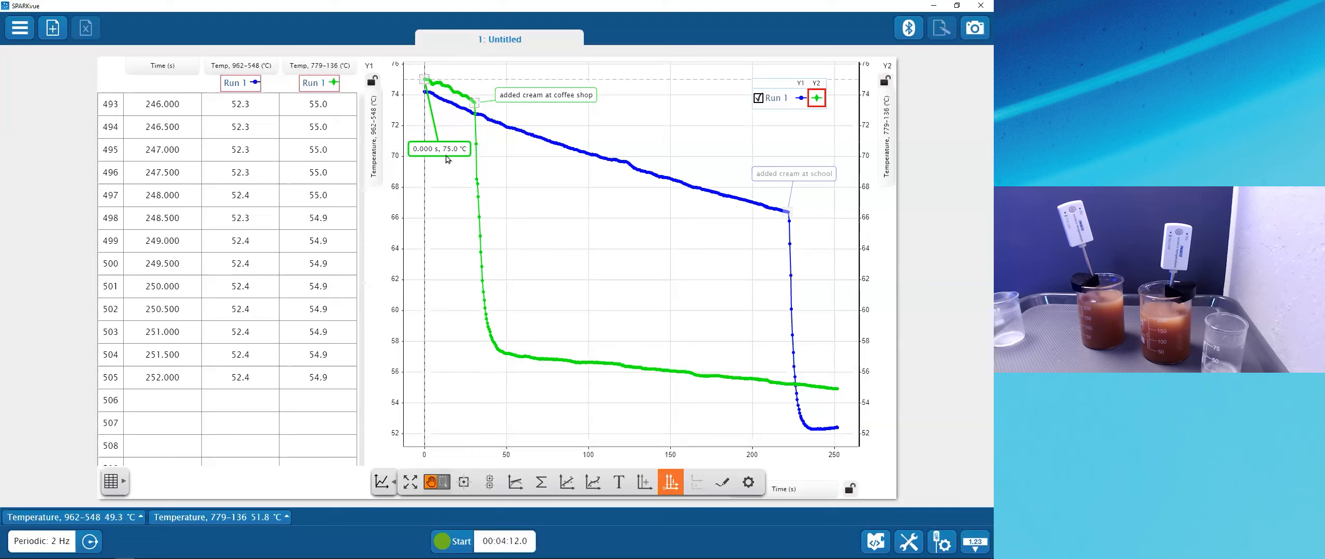
left_click(444, 150)
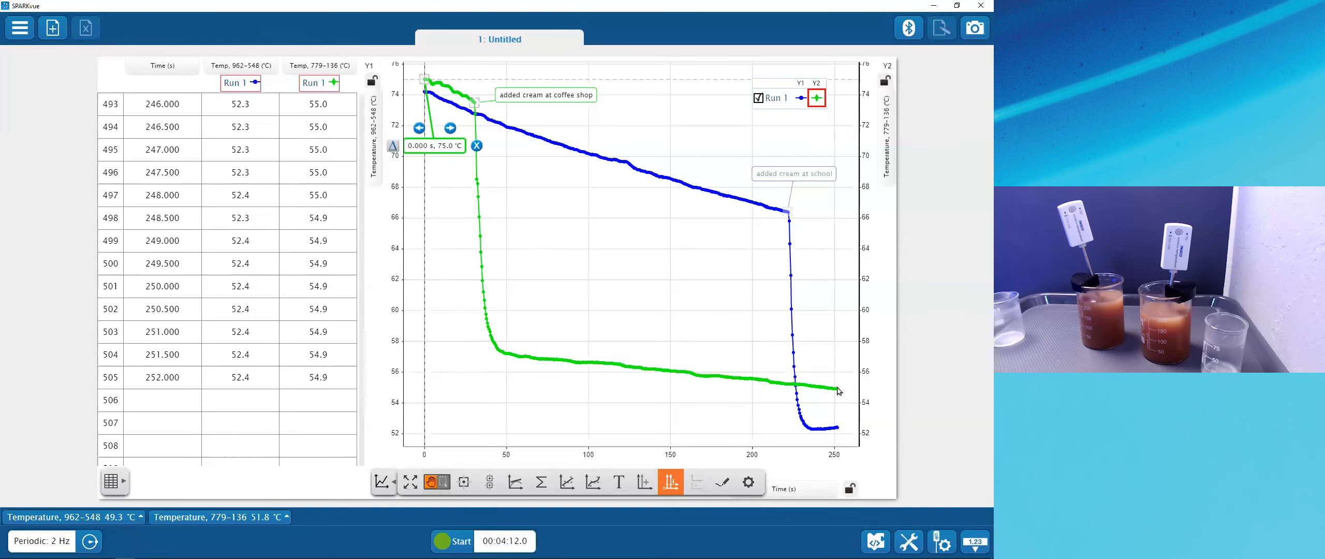
Step: Add a second coordinates marker to the 779-136 curve and place it on the last point at 252 s
left_click(464, 482)
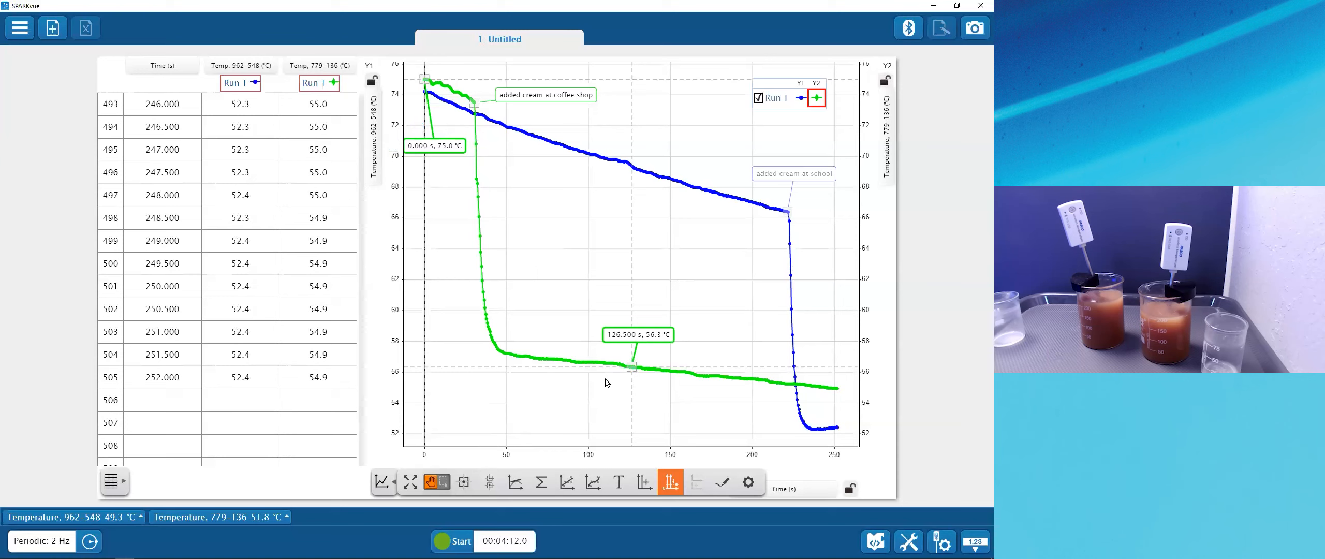
mouse_move(632, 368)
left_mouse_down()
mouse_move(844, 370)
mouse_move(855, 384)
left_mouse_up()
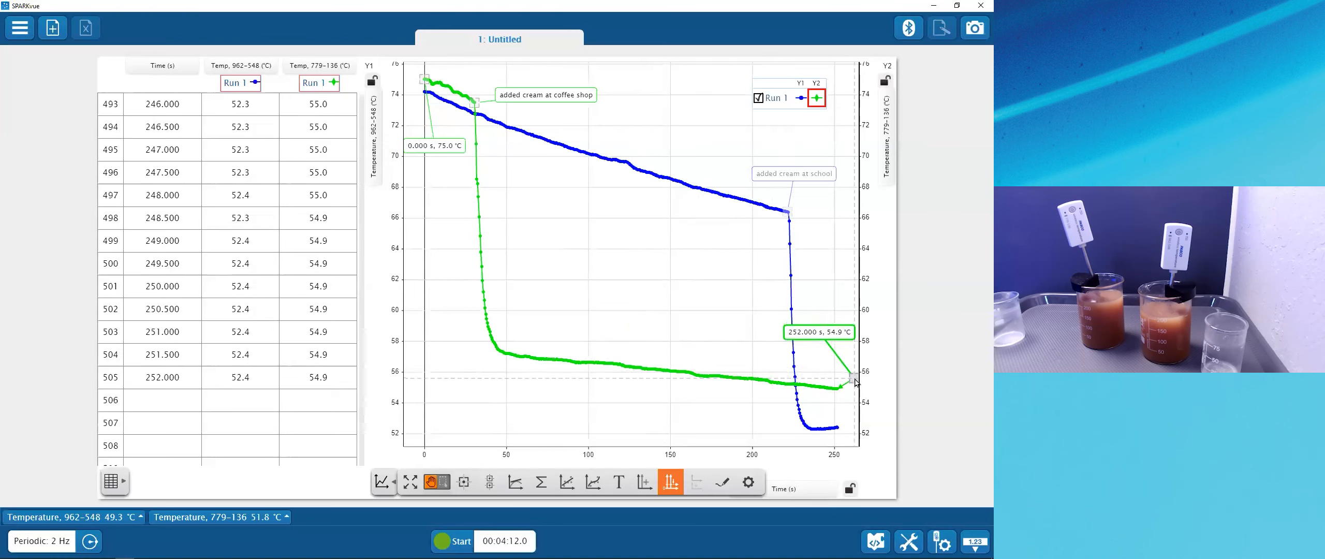
left_click_drag(822, 347, 843, 344)
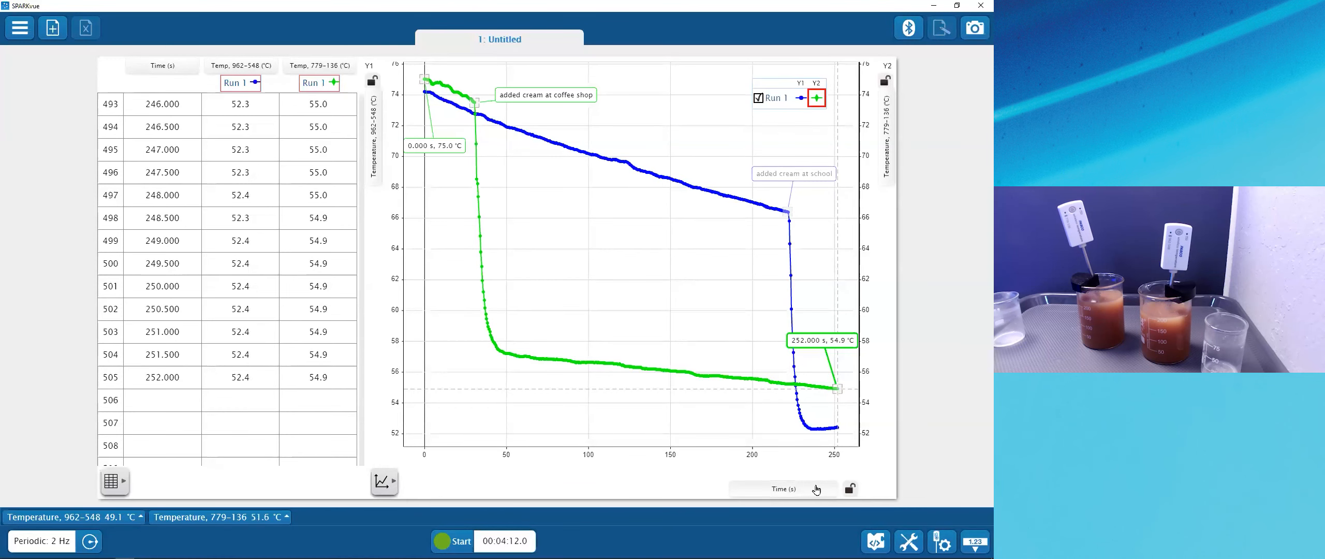
Step: Change the graph's x-axis time unit to minutes
left_click(818, 489)
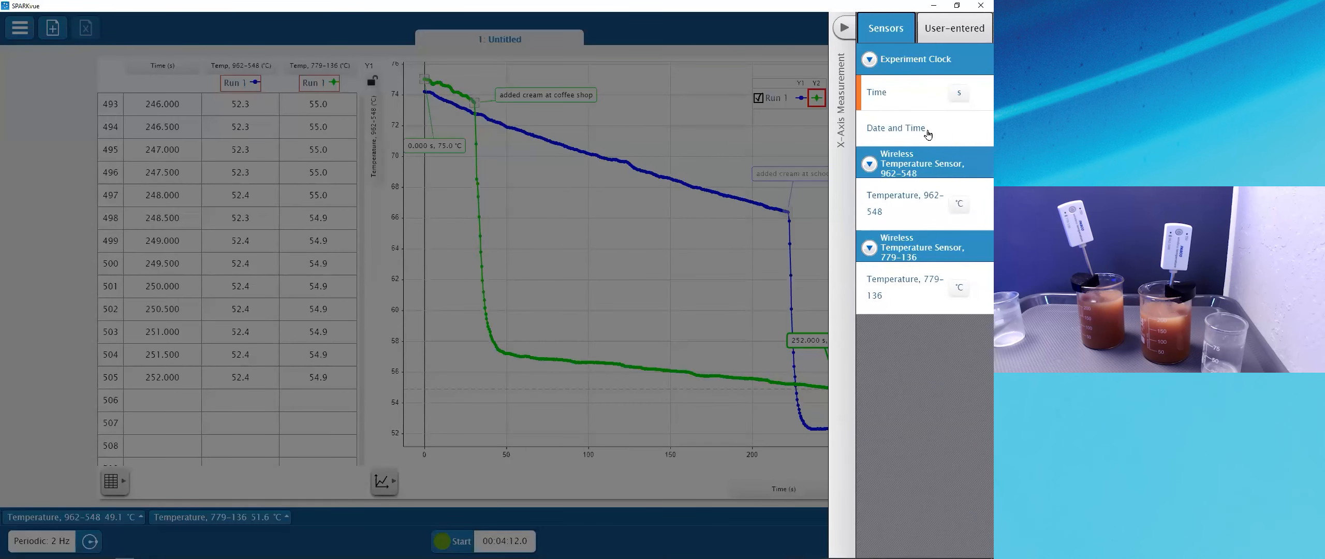
left_click(958, 97)
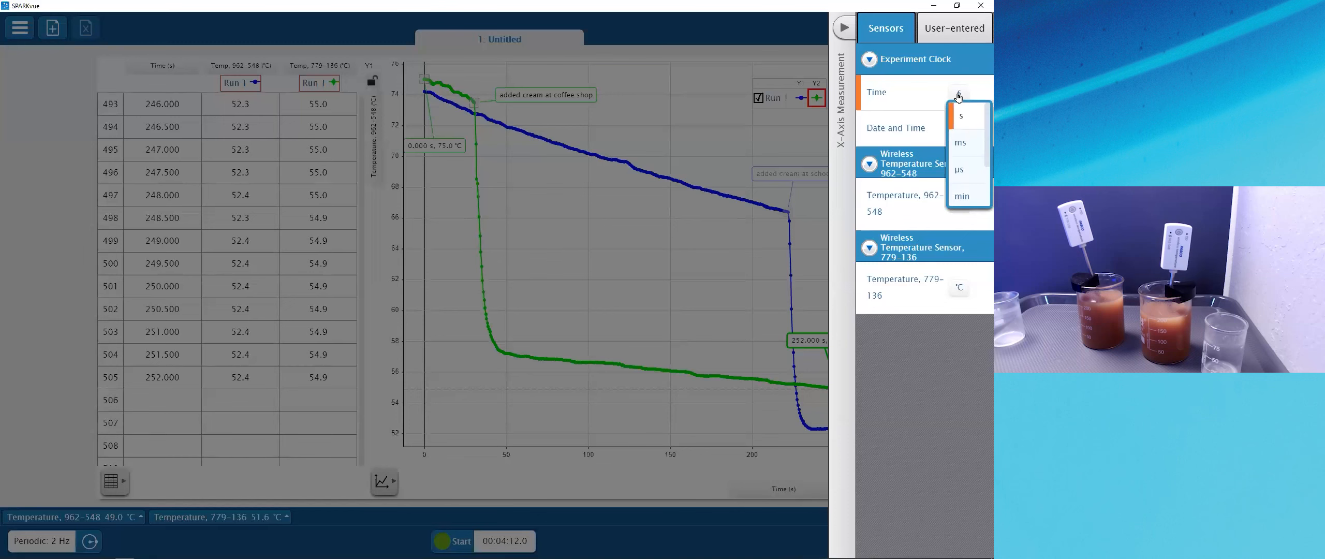
left_click(963, 197)
Step: Nudge the starting point's coordinates label upward and move the end point's label up and to the left, farther from its point
left_click(845, 338)
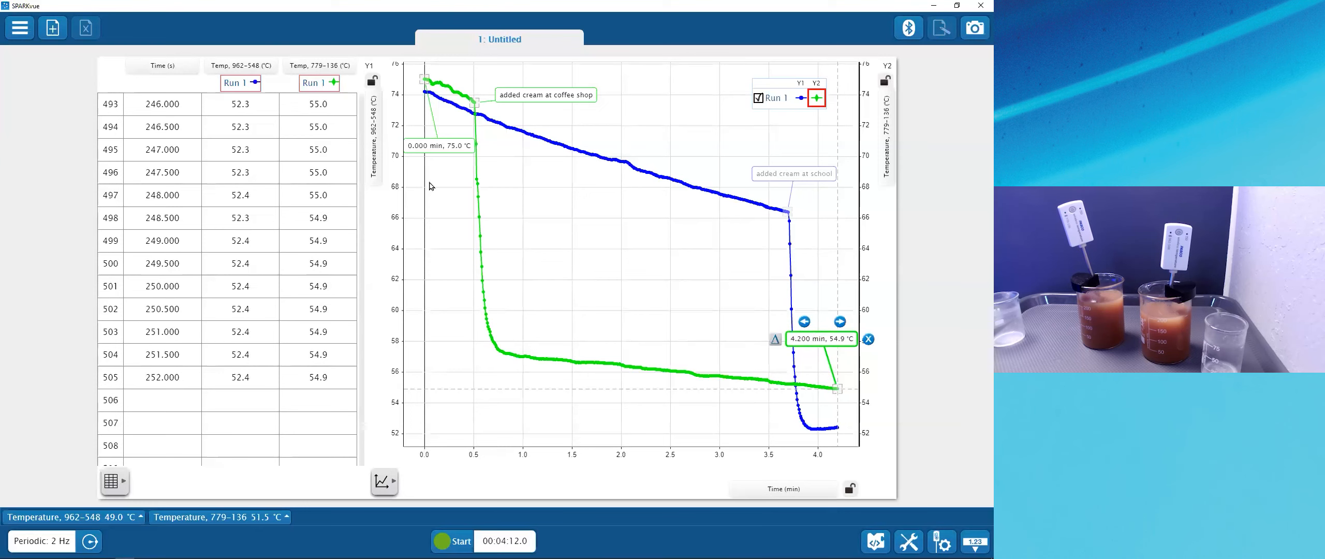
left_click(433, 147)
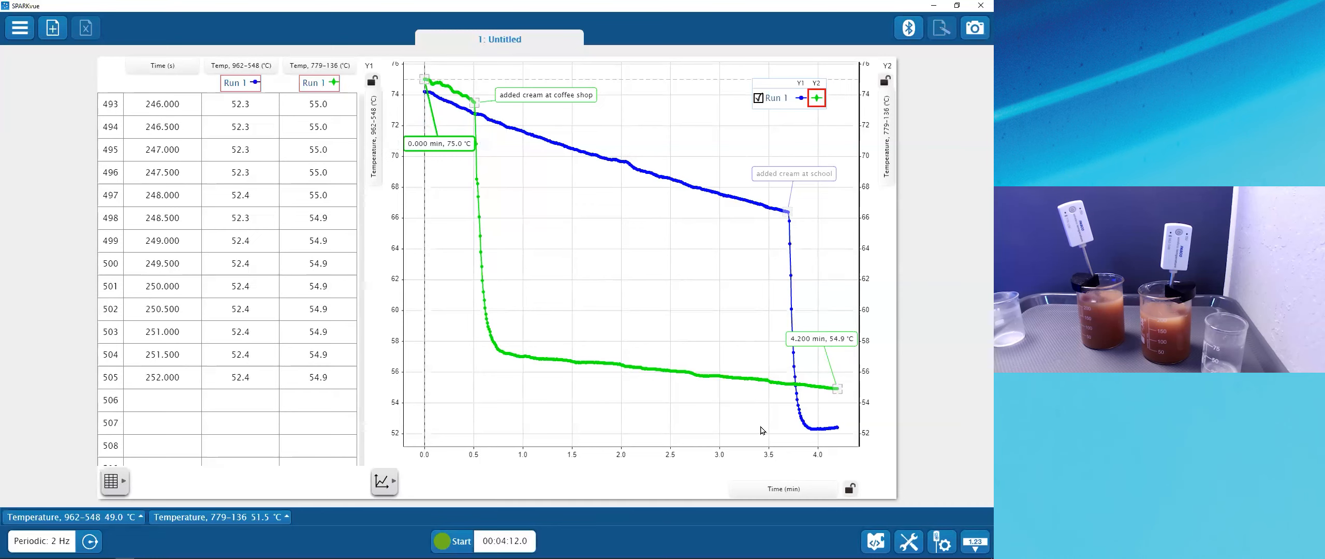
left_click(447, 146)
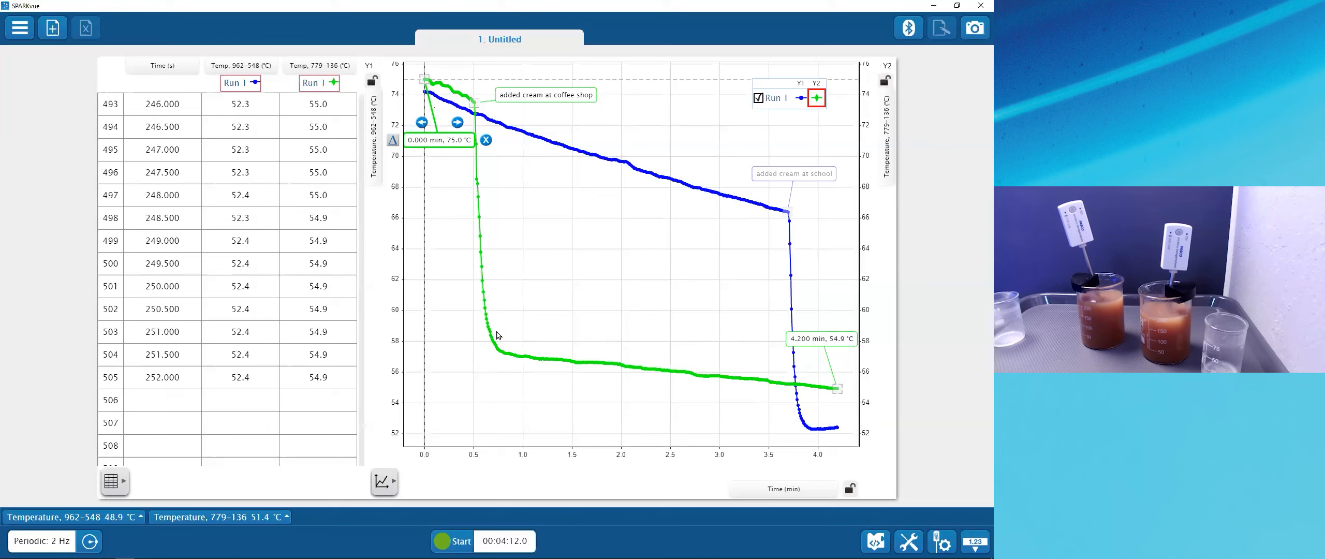
left_click(836, 320)
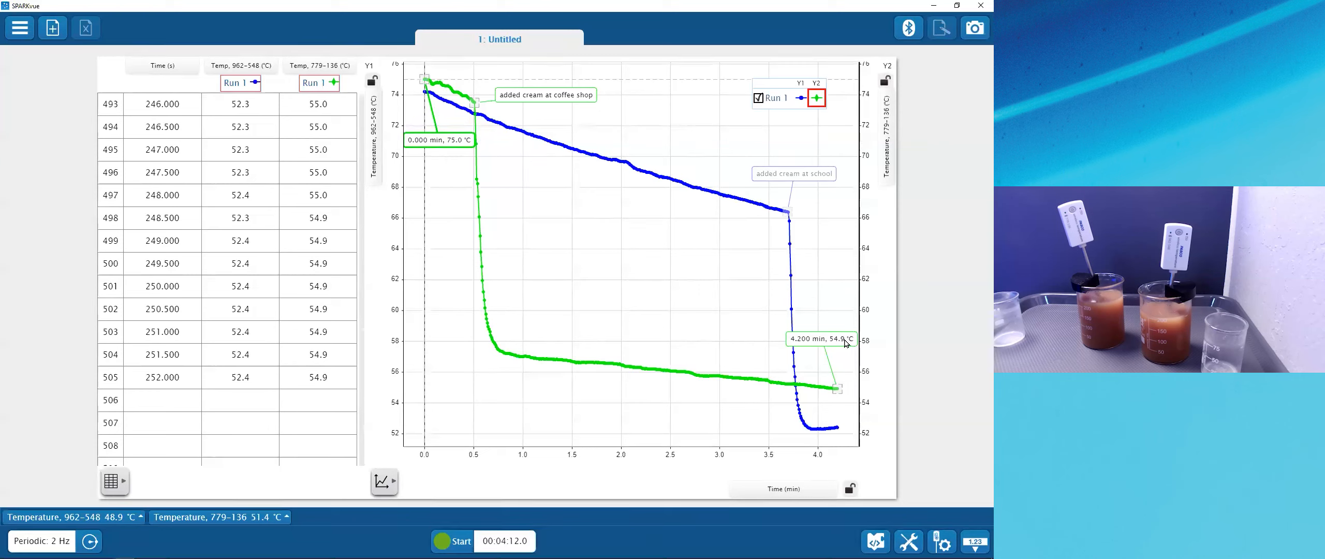
left_click_drag(835, 345, 791, 299)
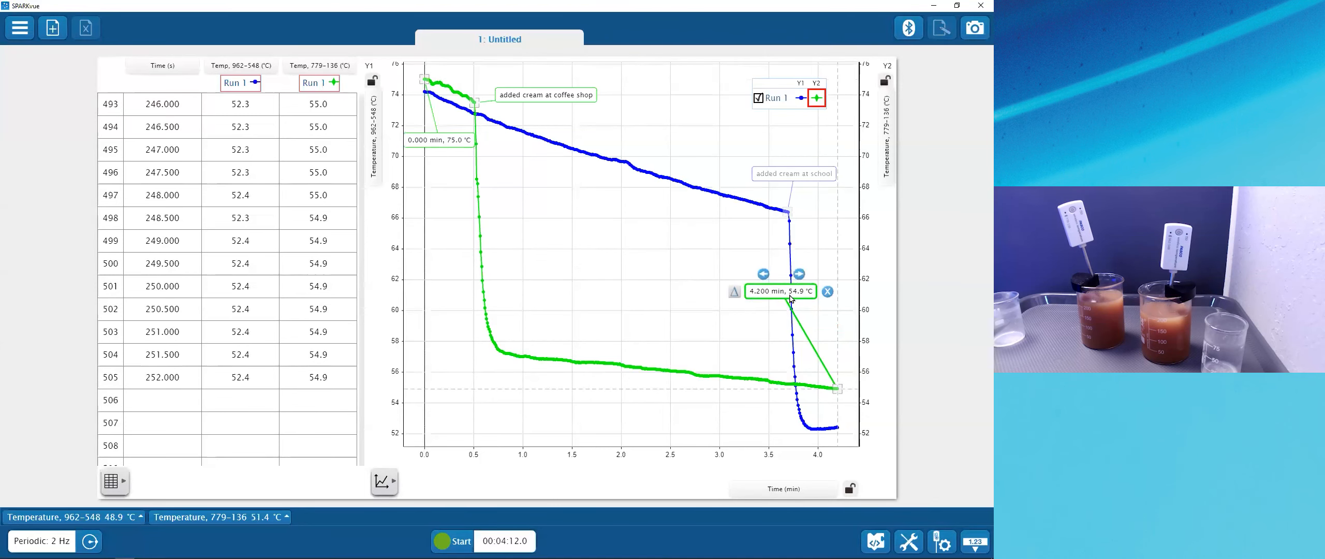
Step: Remove the end point's coordinates marker from the 779-136 curve and move the starting point's label down and to the right
left_click(827, 293)
left_click_drag(426, 143, 461, 164)
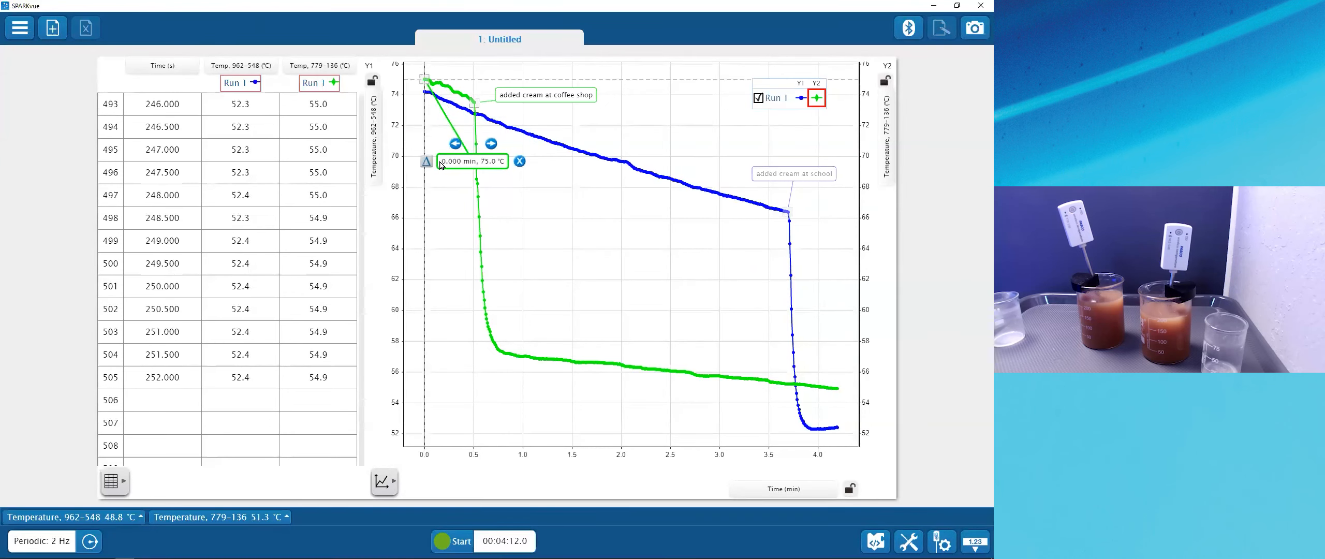
left_click(455, 145)
left_click(491, 144)
left_click(456, 145)
left_click(460, 161)
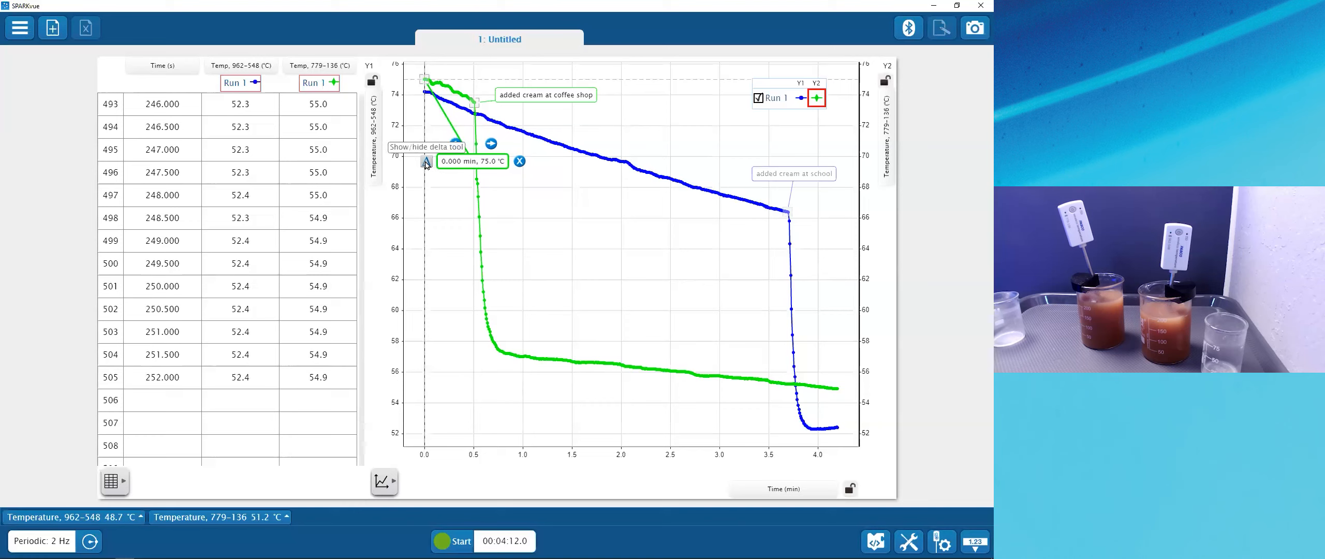
Step: Show the delta tool on the 779-136 curve's starting marker and extend it to the last point at 4.200 min
left_click(427, 162)
left_click_drag(478, 186, 560, 359)
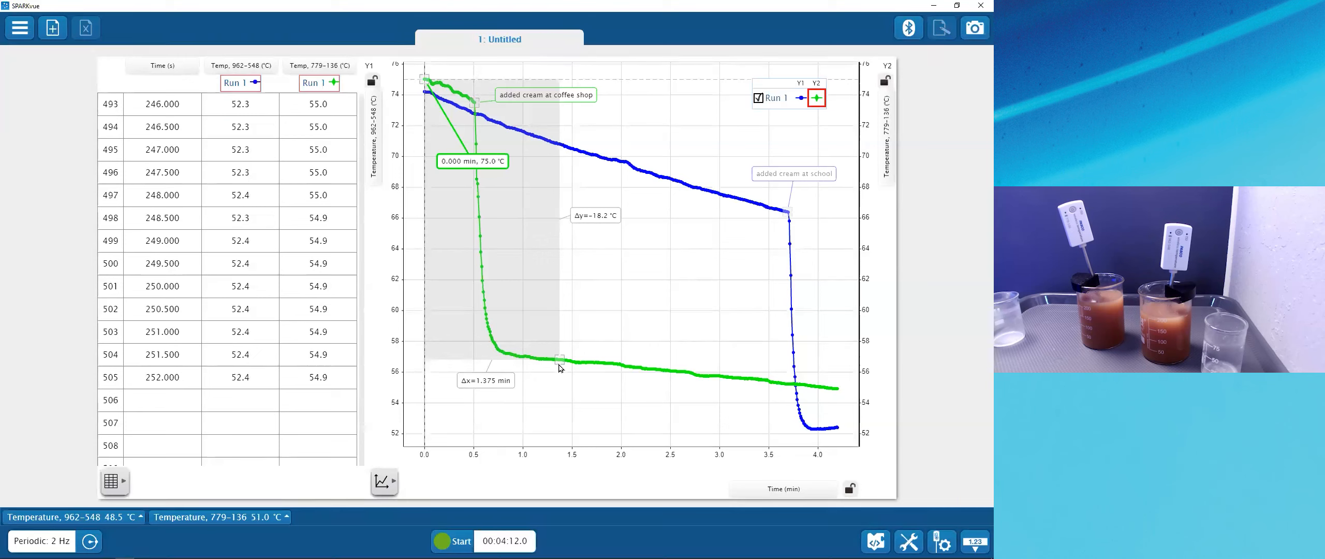
left_click_drag(560, 364, 846, 406)
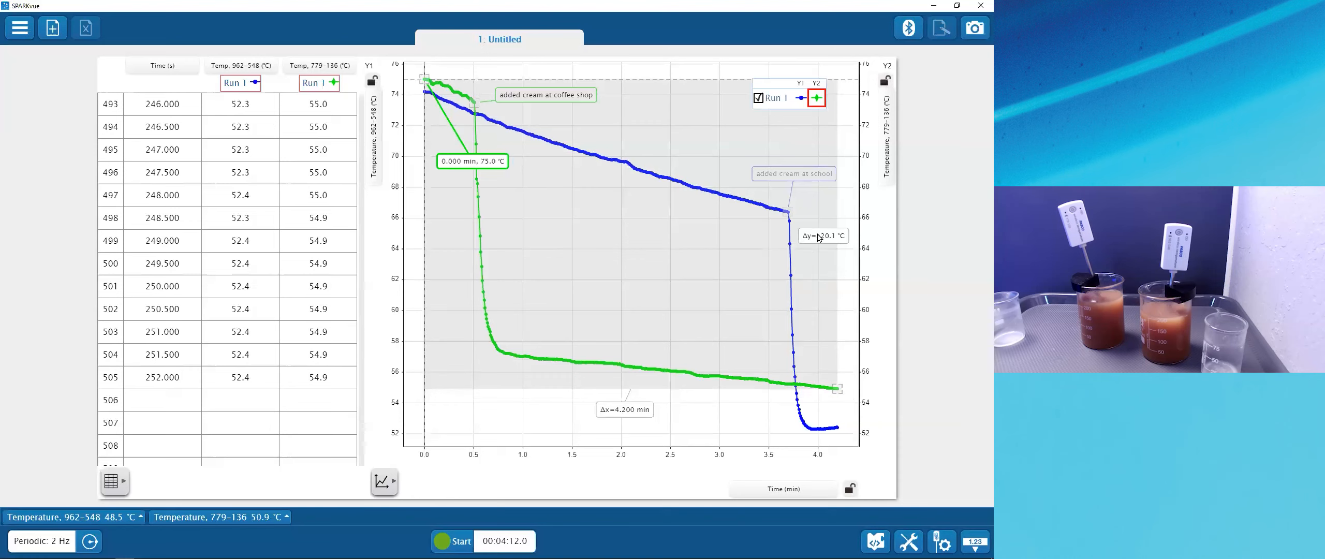
left_click_drag(811, 252, 819, 246)
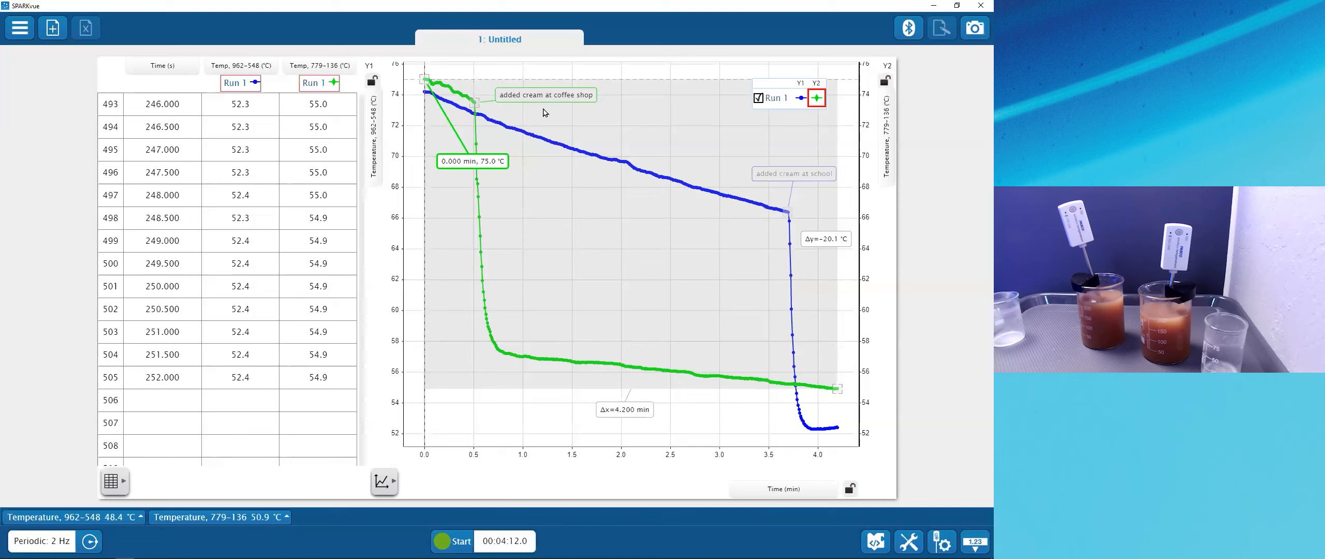
Step: Measure the change along the 962-548 curve from 0.000 min to its last point using a coordinates marker with the delta tool
left_click(799, 98)
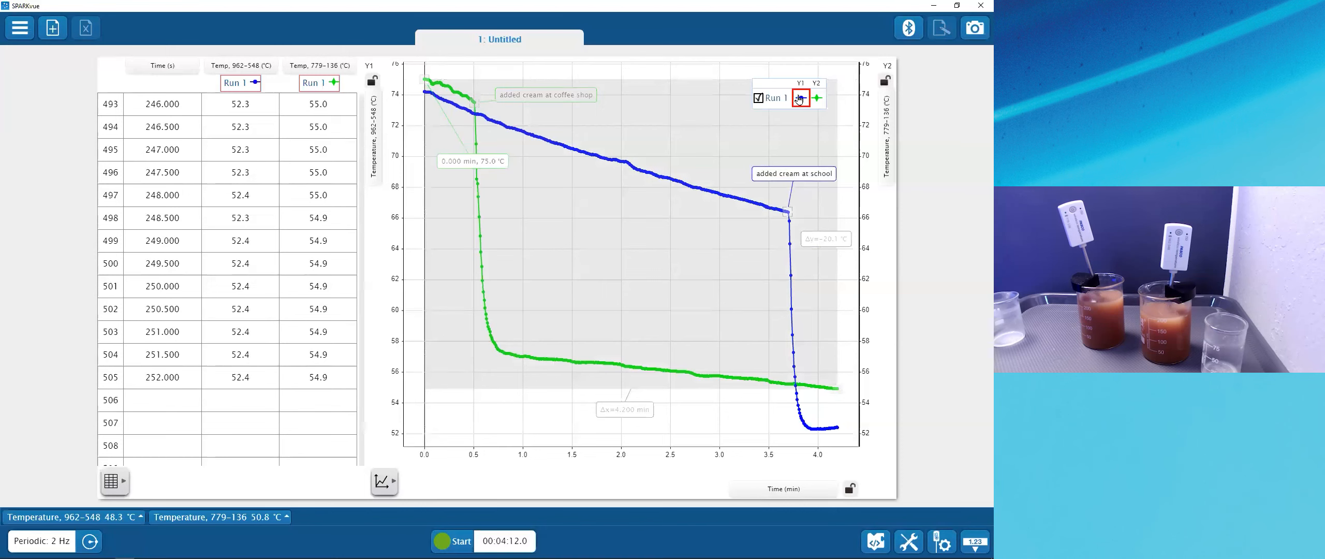
left_click(386, 481)
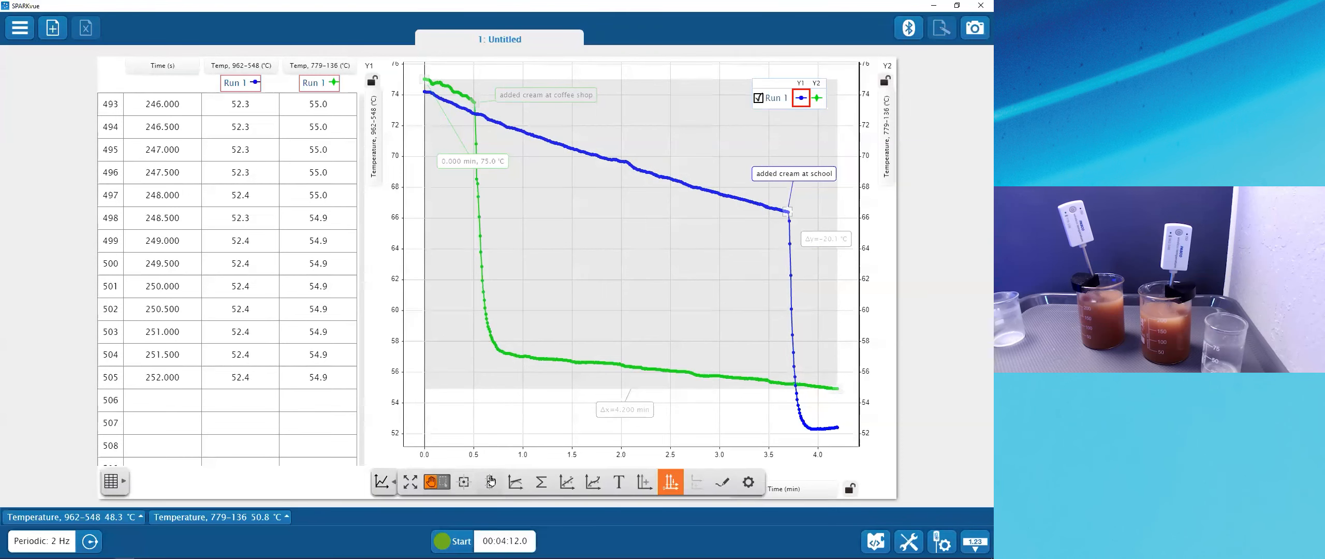
mouse_move(609, 154)
left_mouse_down()
mouse_move(446, 81)
mouse_move(593, 224)
mouse_move(629, 235)
mouse_move(637, 178)
mouse_move(424, 100)
mouse_move(519, 76)
mouse_move(554, 157)
mouse_move(813, 432)
mouse_move(847, 444)
left_mouse_up()
left_click(471, 77)
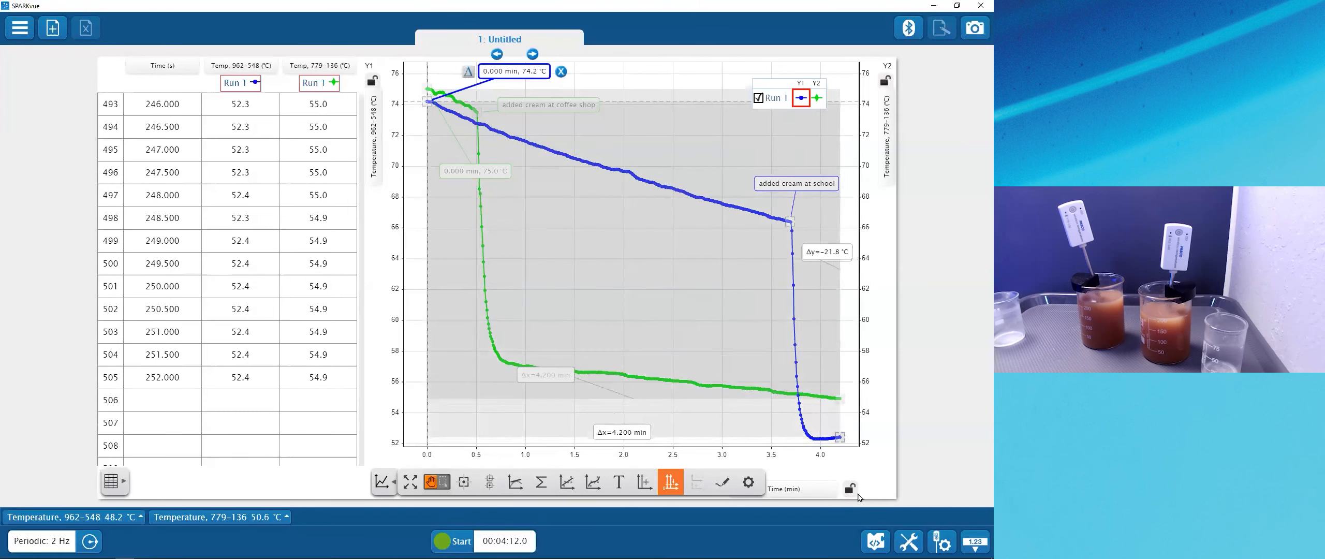
left_click_drag(831, 255, 835, 288)
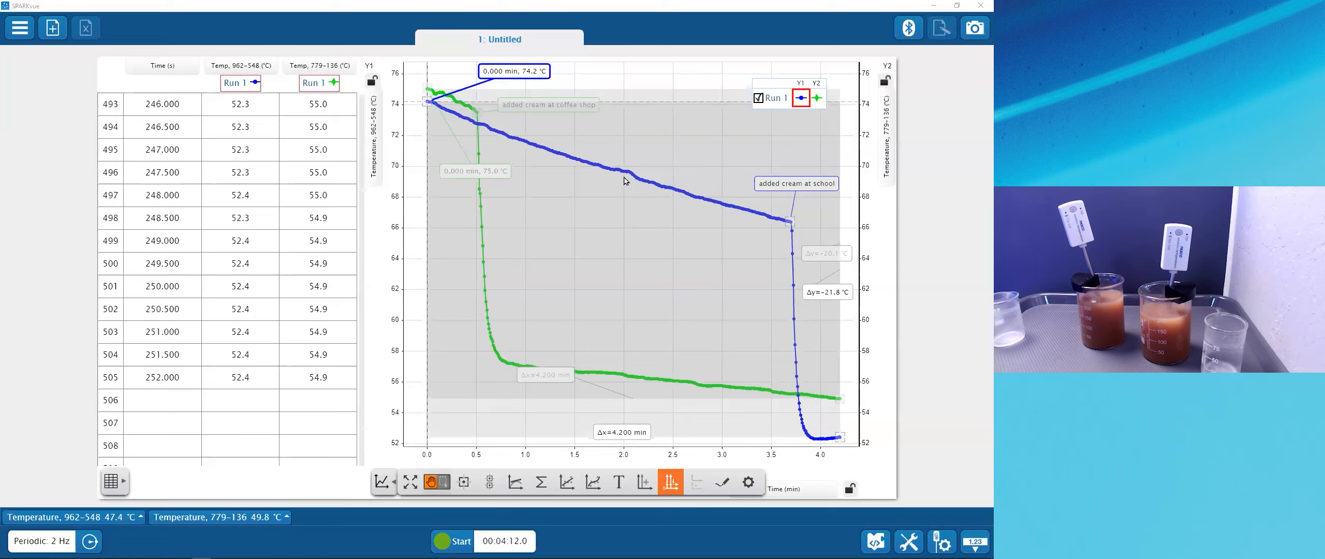
Step: Try extending the temperature axes down to about 32 °C, and scale the graph back to fit the data
left_click_drag(393, 105, 426, 189)
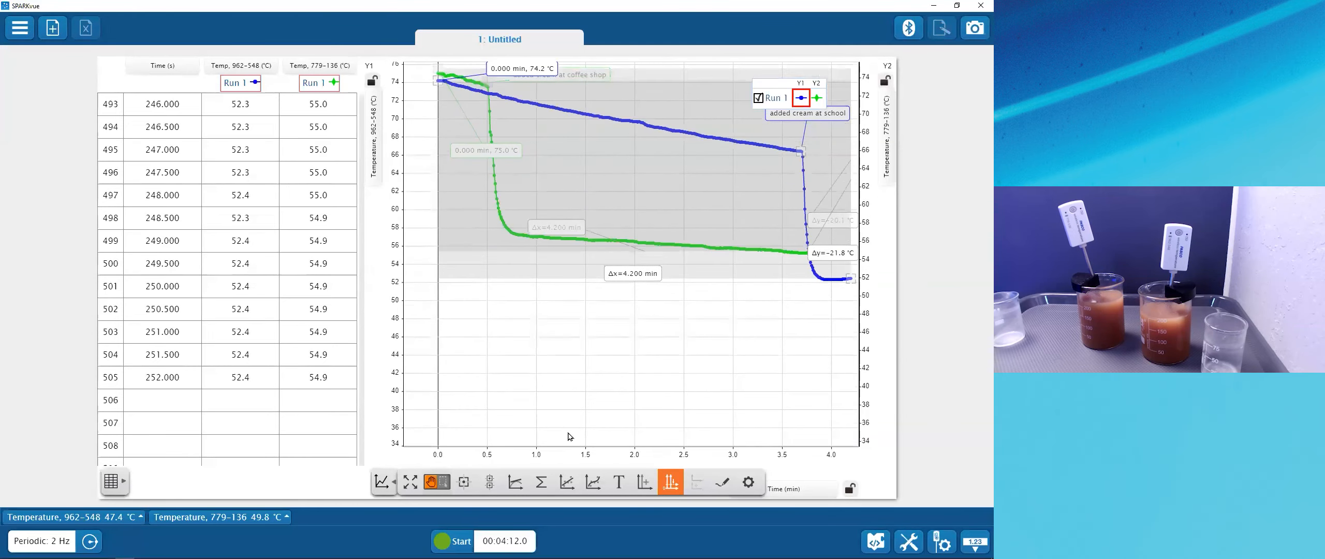
left_click_drag(399, 144, 401, 182)
left_click_drag(641, 434, 628, 411)
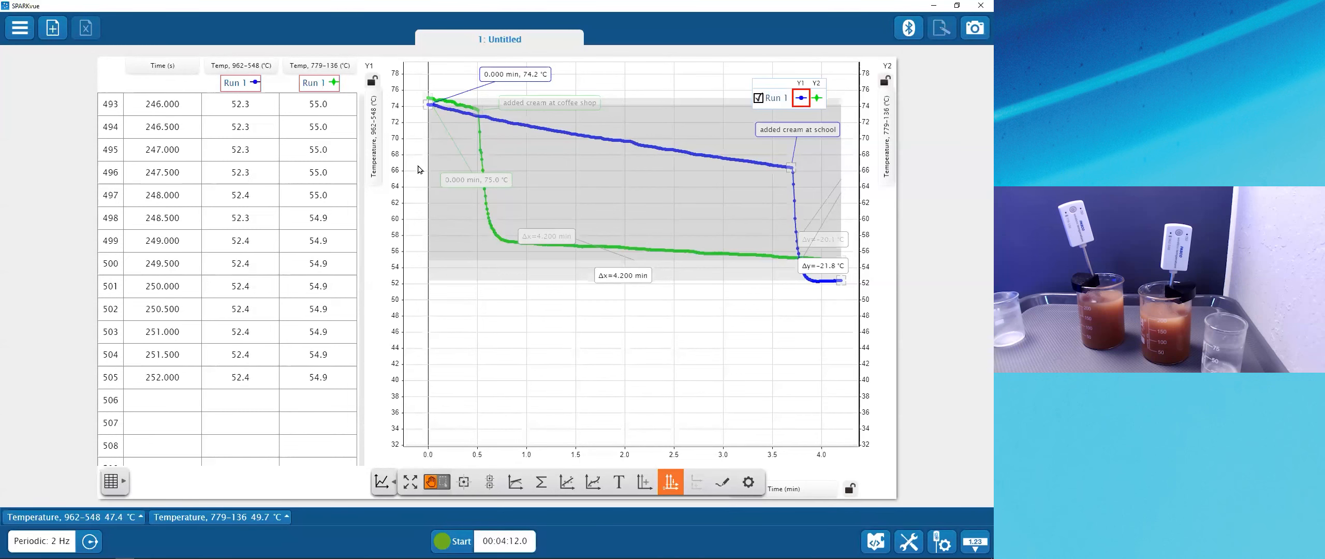
left_click(409, 481)
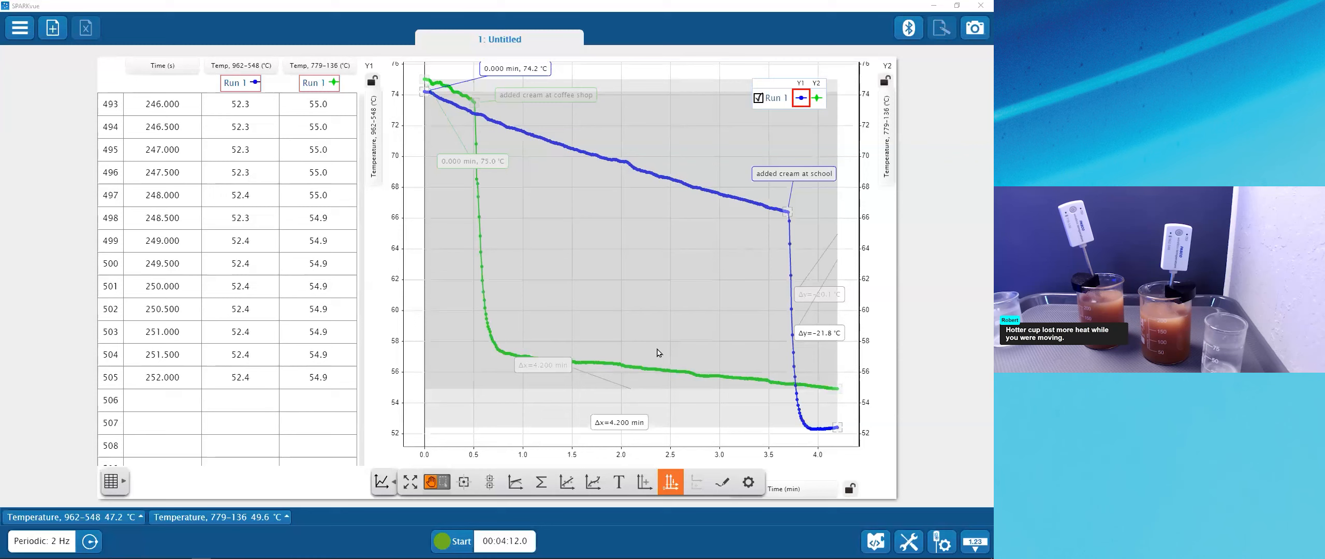
Step: Delete the starting coordinates markers and their delta tools from both temperature curves
left_click(838, 389)
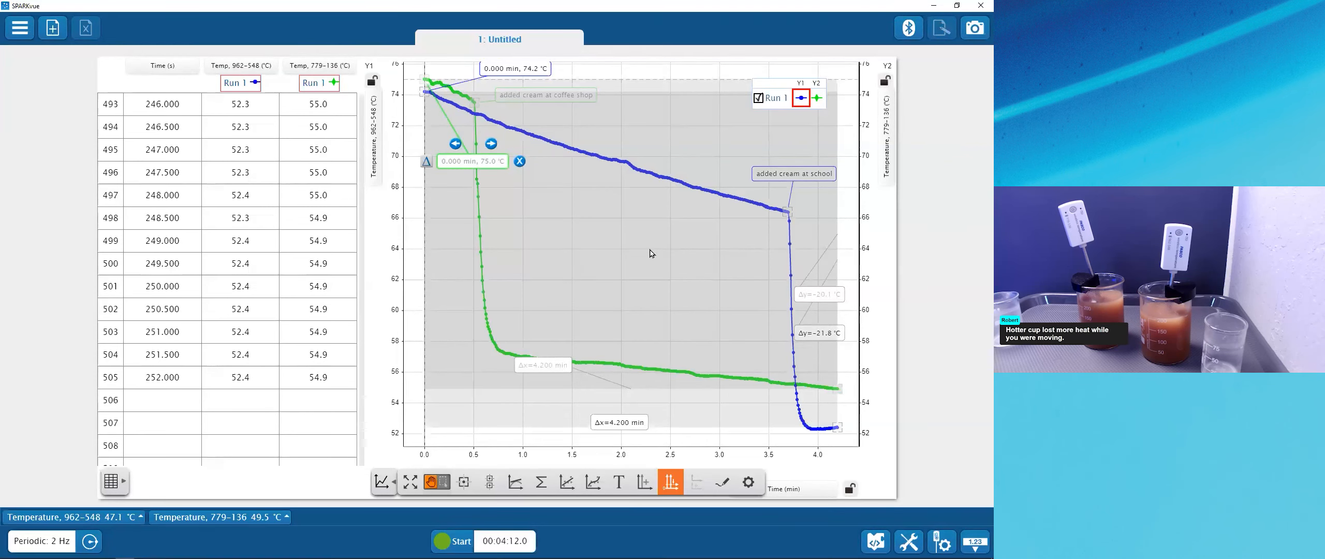
left_click(519, 162)
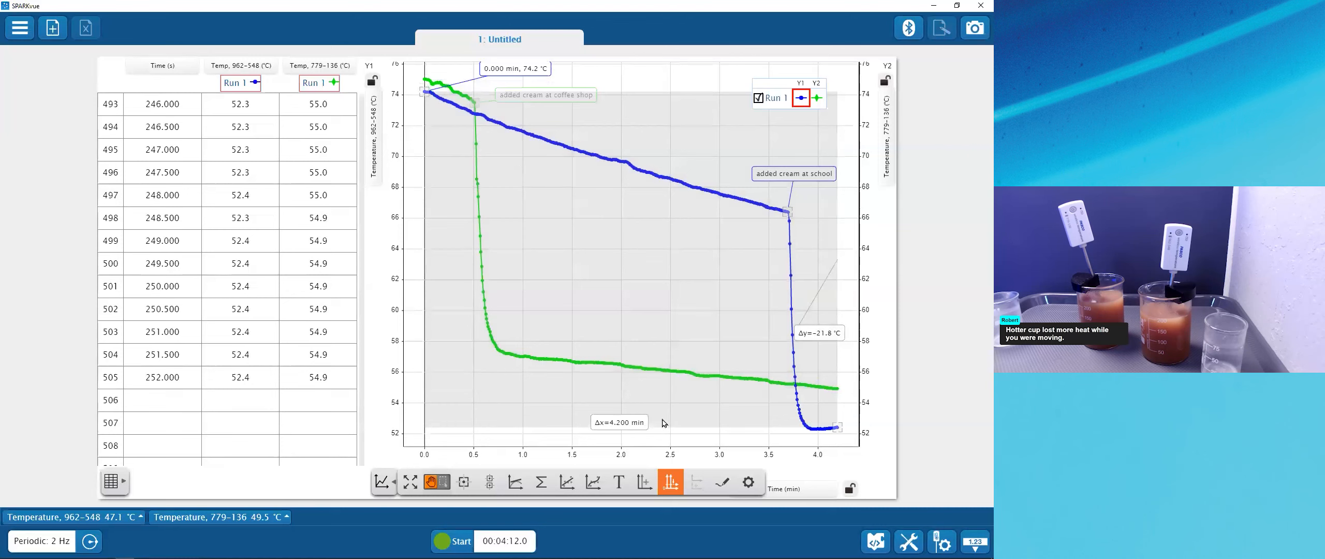
left_click(502, 75)
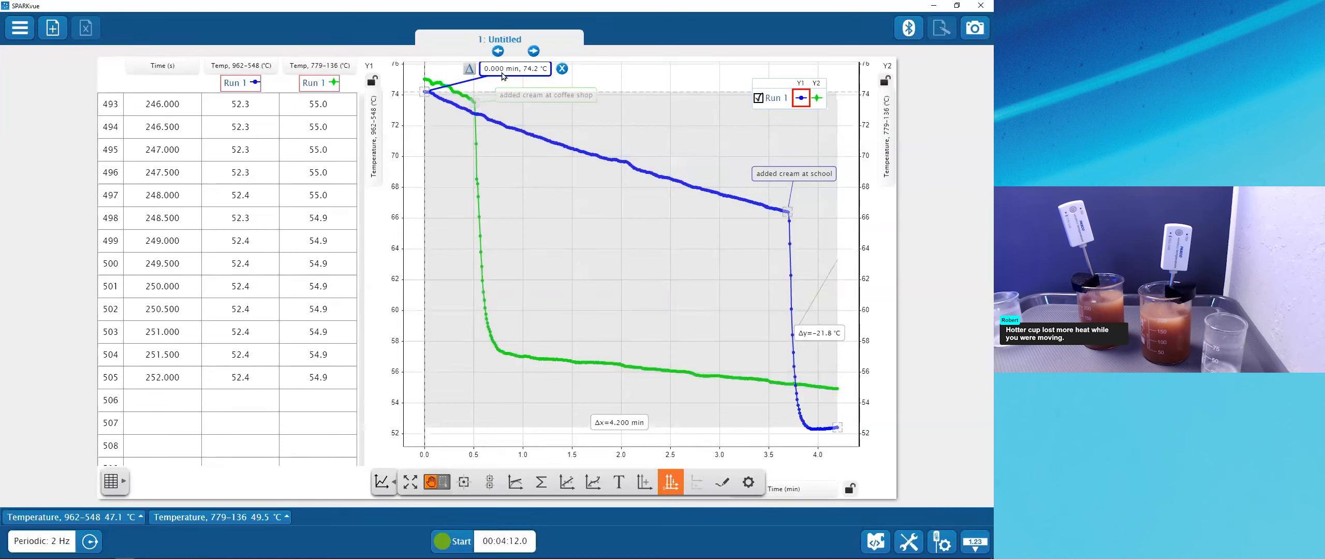
left_click(562, 69)
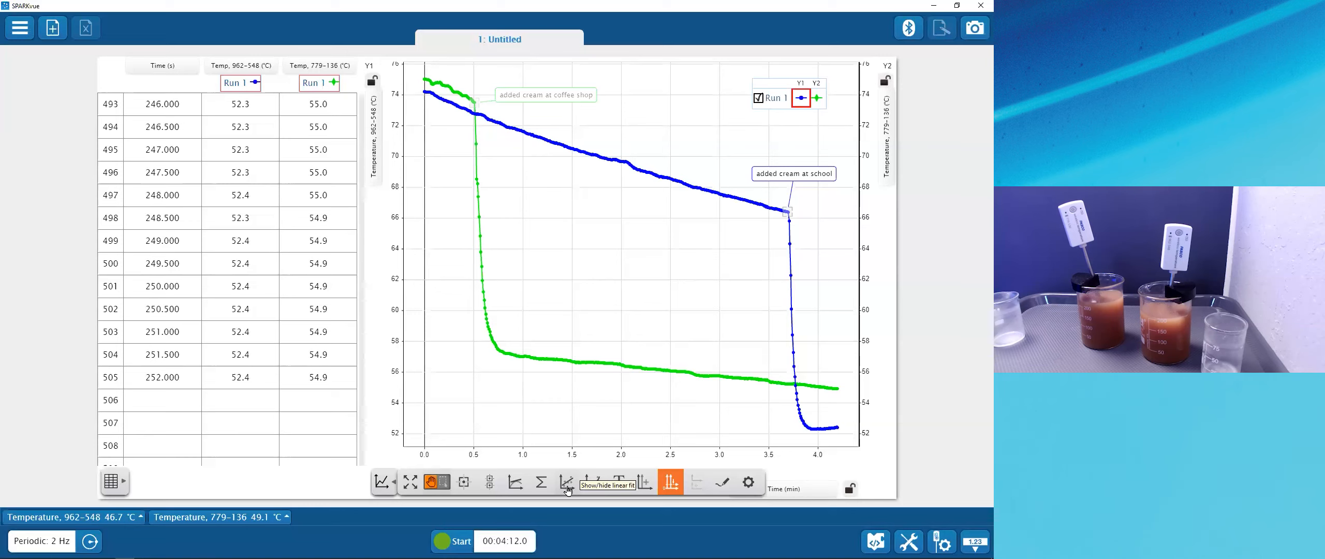
Step: Add a linear fit to the whole 962-548 curve and place its results box below the fit line
left_click(567, 483)
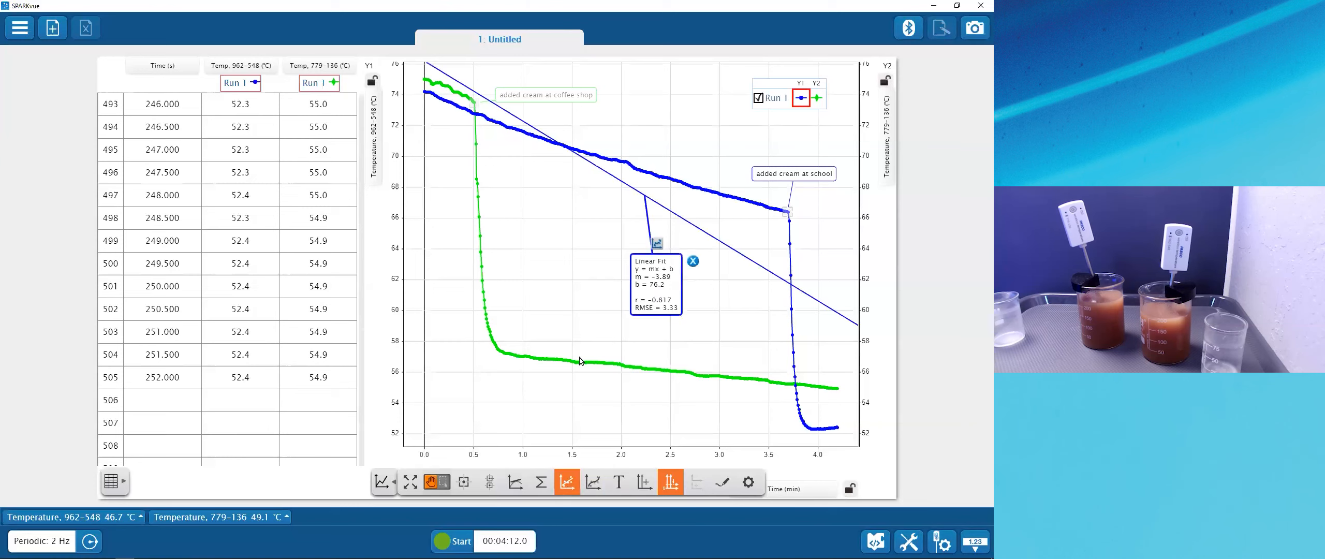
left_click_drag(644, 301, 627, 273)
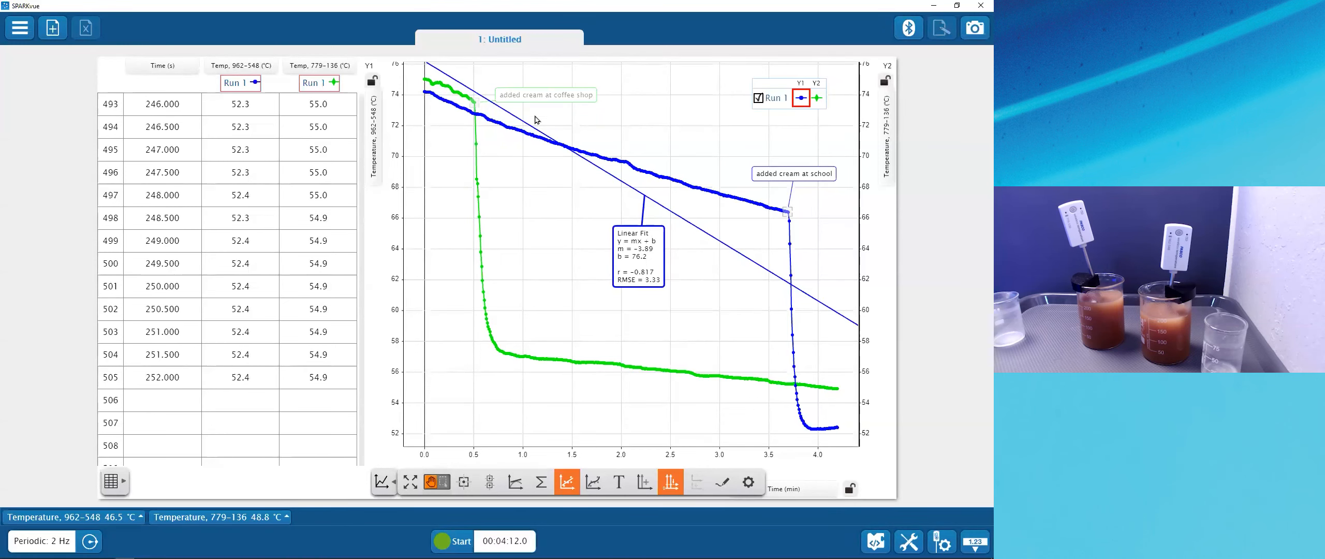
left_click_drag(544, 123, 532, 118)
left_click_drag(614, 89, 620, 126)
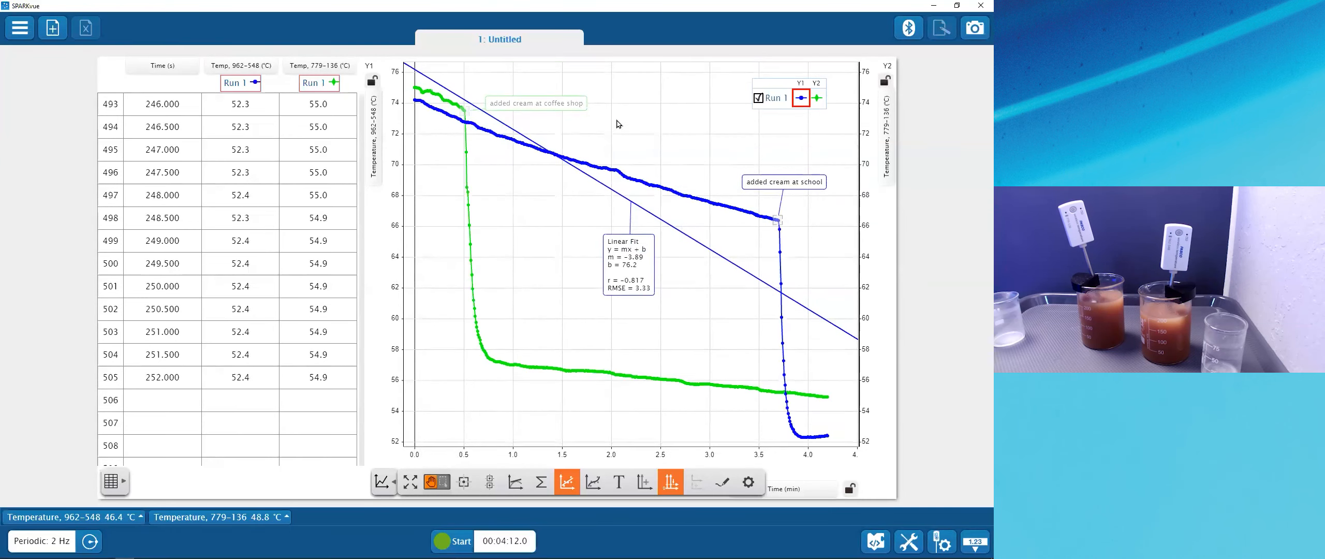
Step: Restrict the 962-548 linear fit to the data from about 1.0 to 3.5 min and place its results box above the curve
left_click(442, 484)
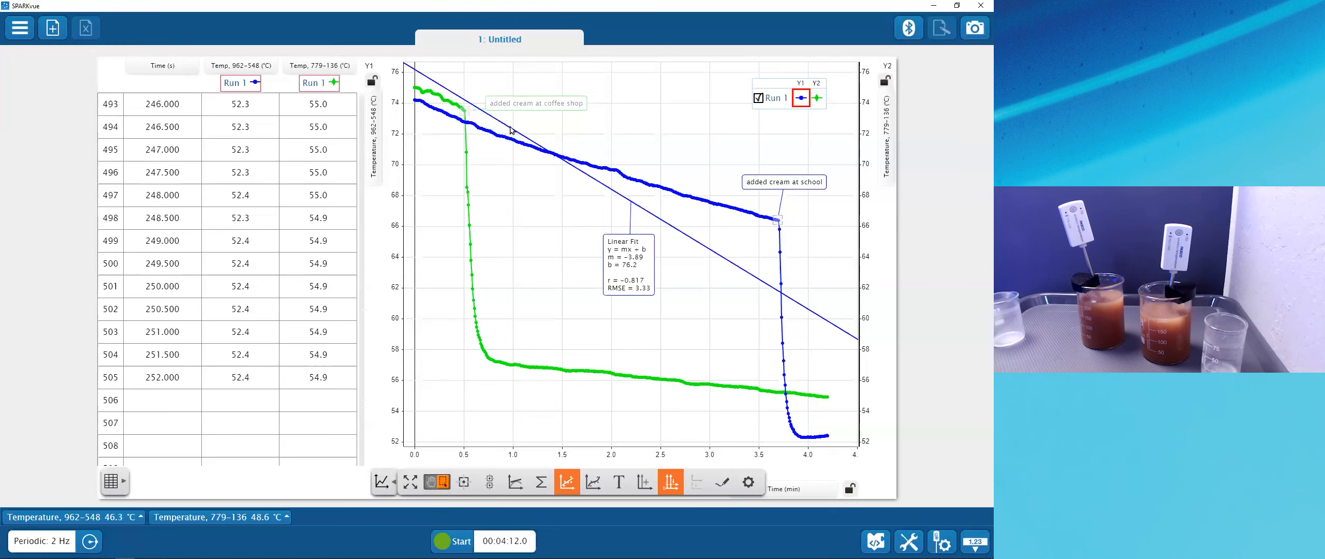
left_click_drag(513, 122, 760, 239)
left_click_drag(694, 171, 694, 175)
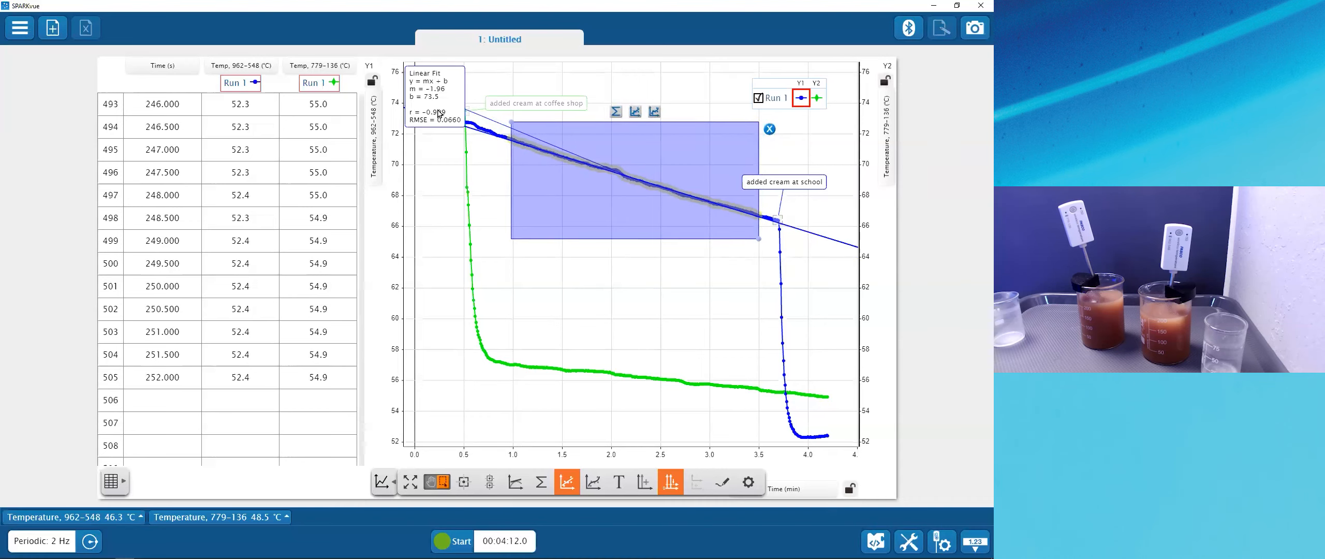
left_click_drag(448, 73, 701, 84)
mouse_move(705, 182)
left_mouse_down()
mouse_move(691, 180)
mouse_move(712, 180)
left_mouse_up()
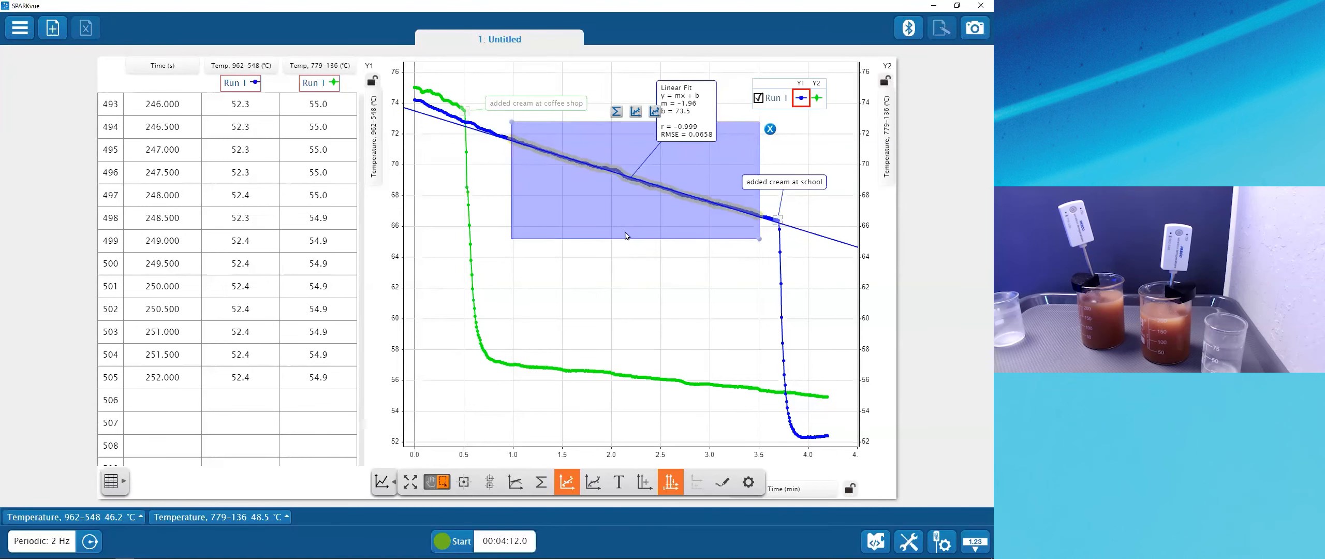
Step: Add a linear fit to the 779-136 curve from about 1.0 to 3.5 min and arrange both fit results boxes clear of the curves
left_click(817, 99)
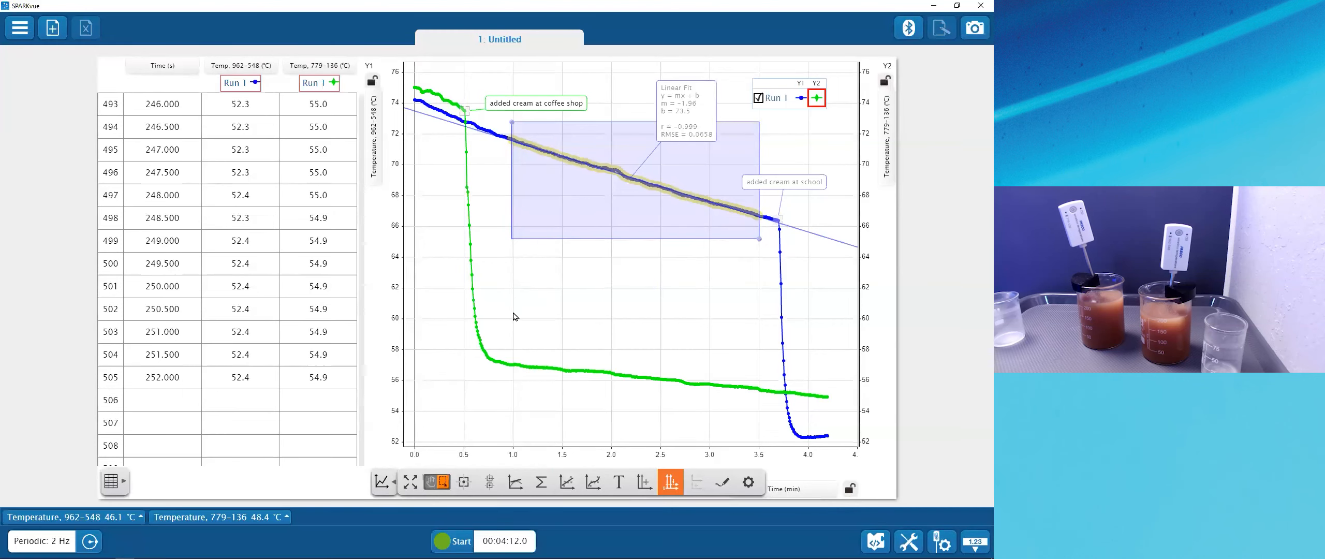
left_click_drag(512, 318, 760, 421)
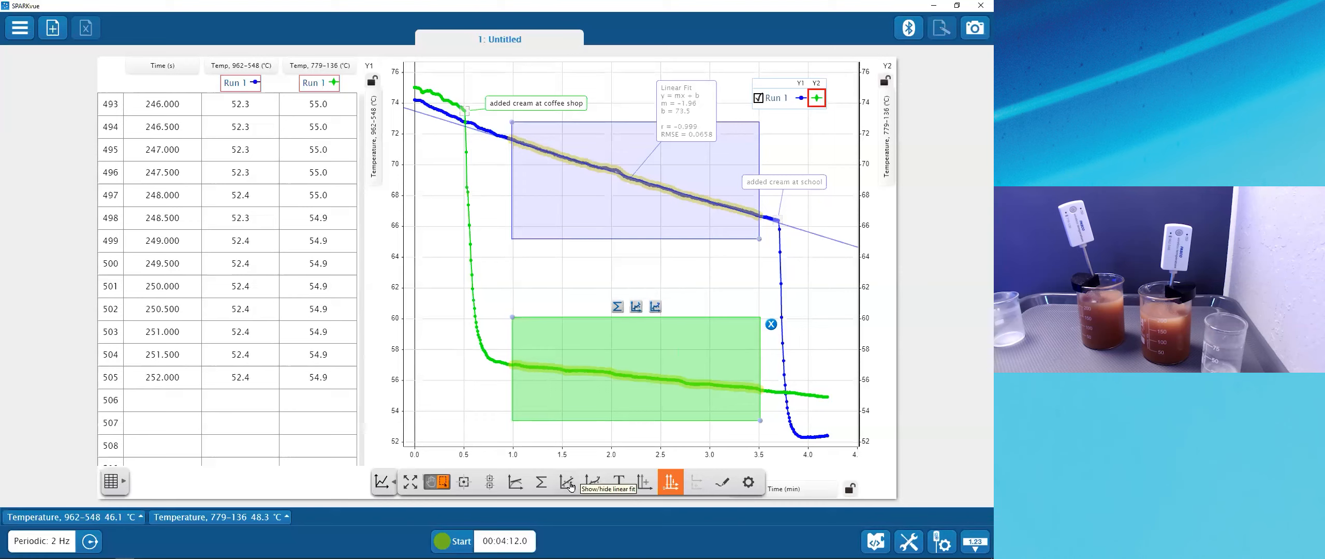
left_click(637, 308)
left_click_drag(652, 287, 667, 275)
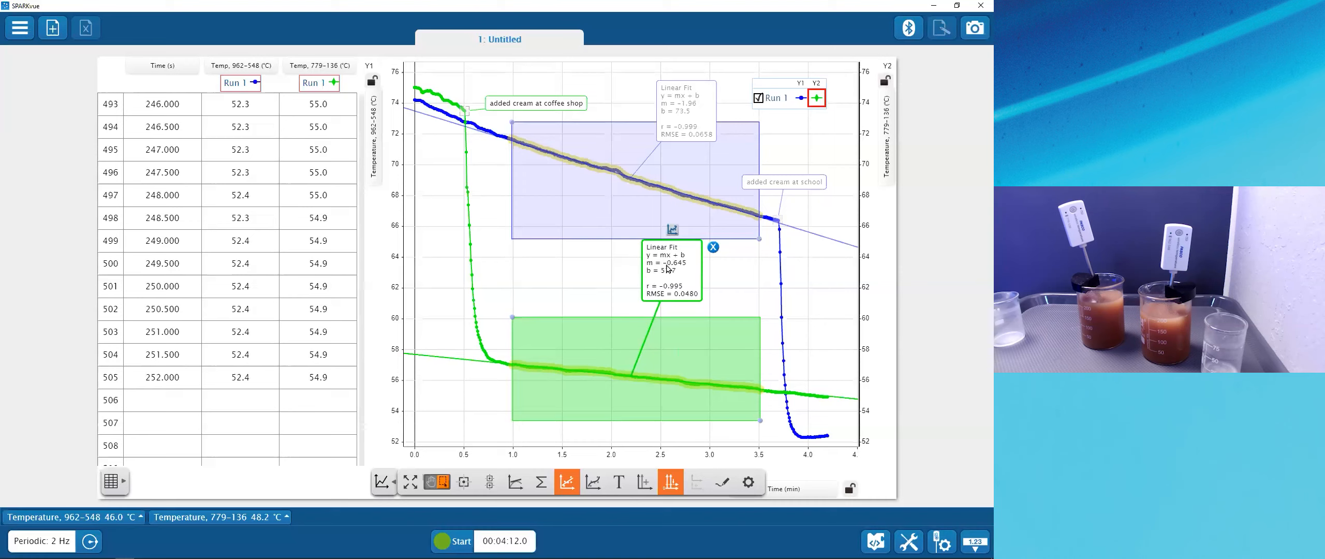
left_click_drag(688, 107, 683, 99)
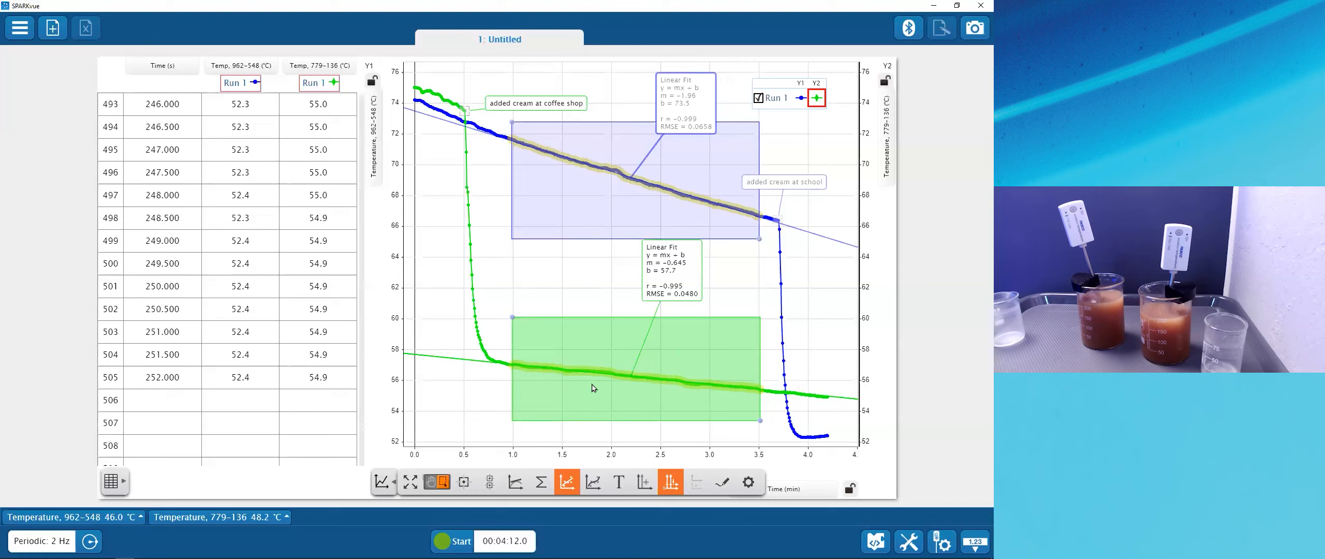
left_click_drag(671, 277, 675, 278)
left_click_drag(697, 106, 694, 106)
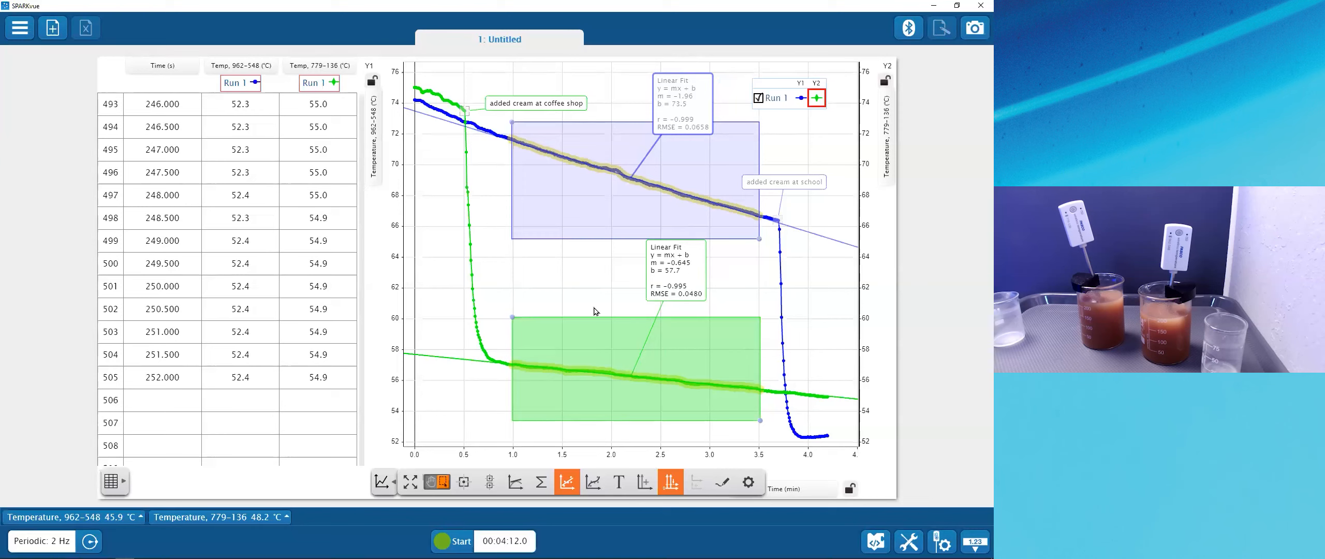
mouse_move(677, 105)
Step: Rescale the graph so the time axis extends to about 8 min and the temperature axes reach above 78 °C
left_click_drag(781, 458, 618, 457)
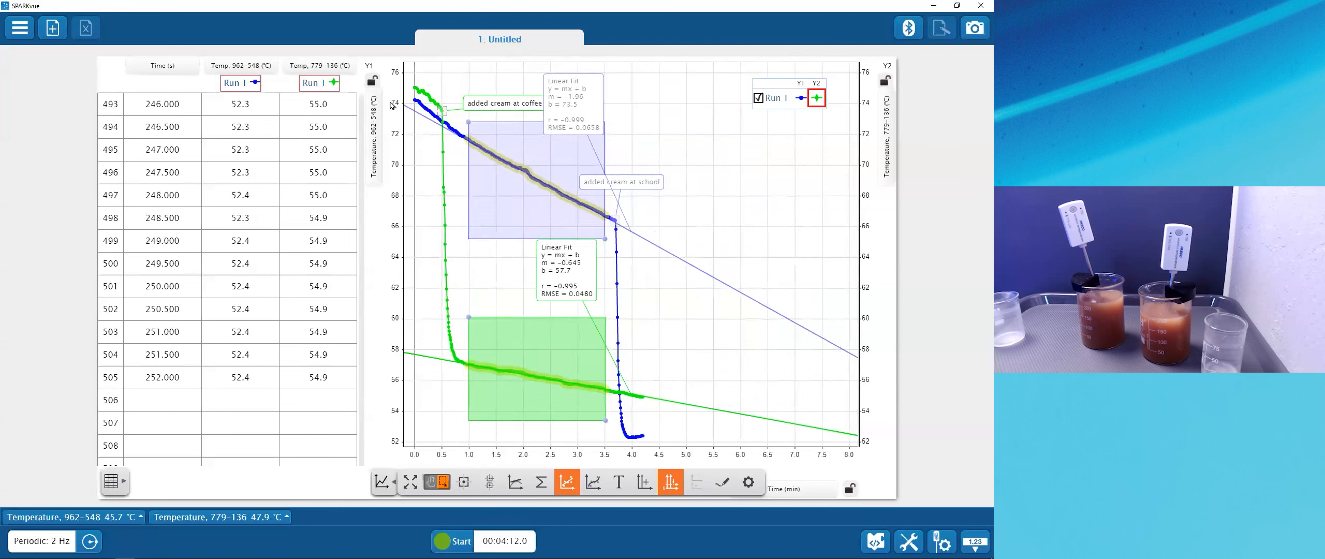
left_click_drag(395, 106, 386, 177)
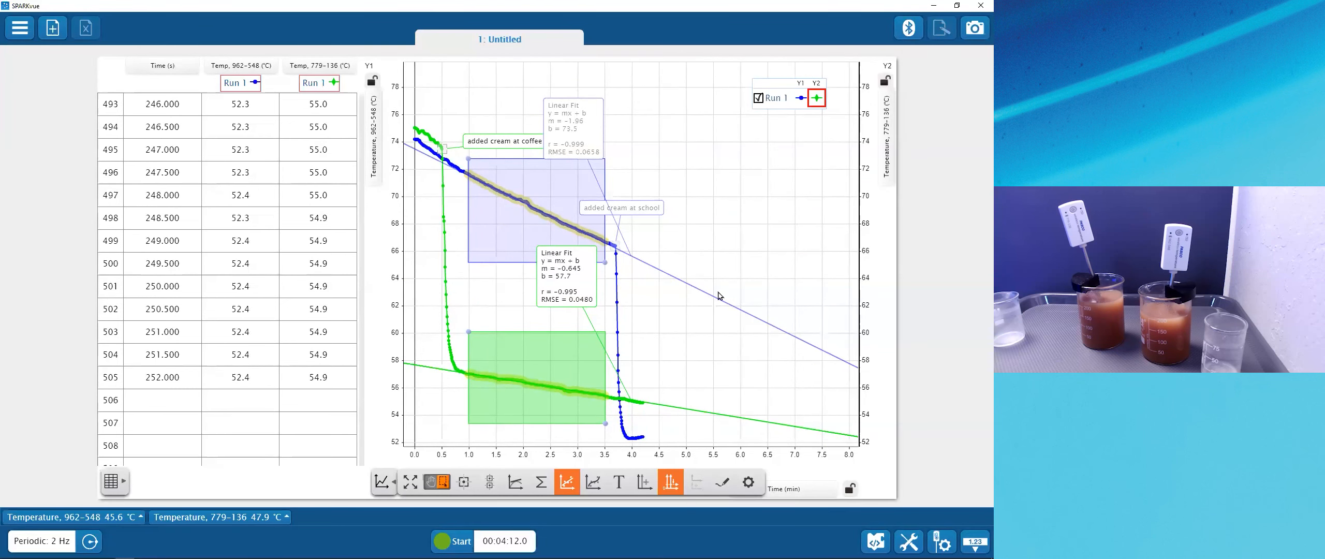
Step: Switch to the PowerPoint slide show about cooling coffee
key("alt+Tab")
key("alt+Tab")
key("alt+Tab")
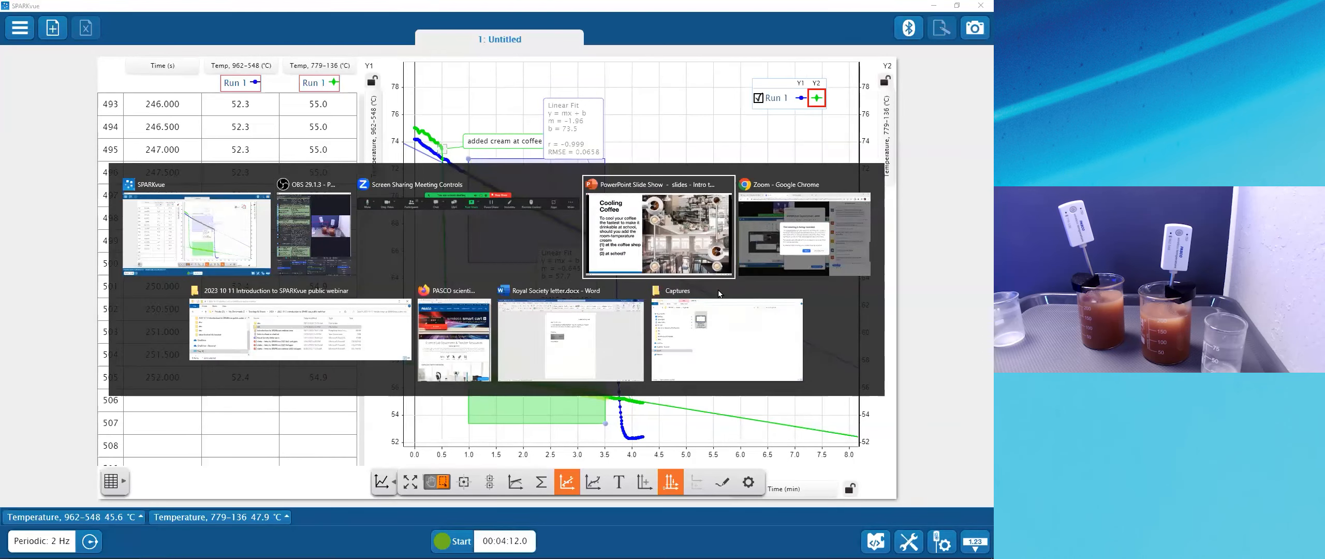
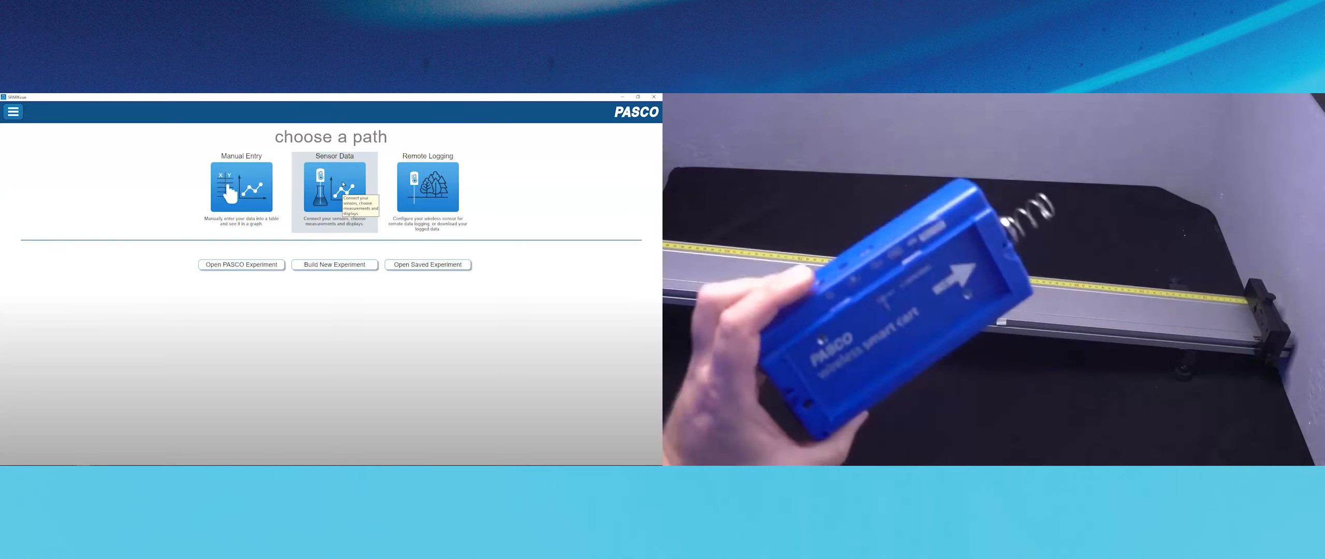
Step: Start a sensor data setup with the 013-730 Smart Cart connected, and select Force instead of Position as the measurement
left_click(343, 184)
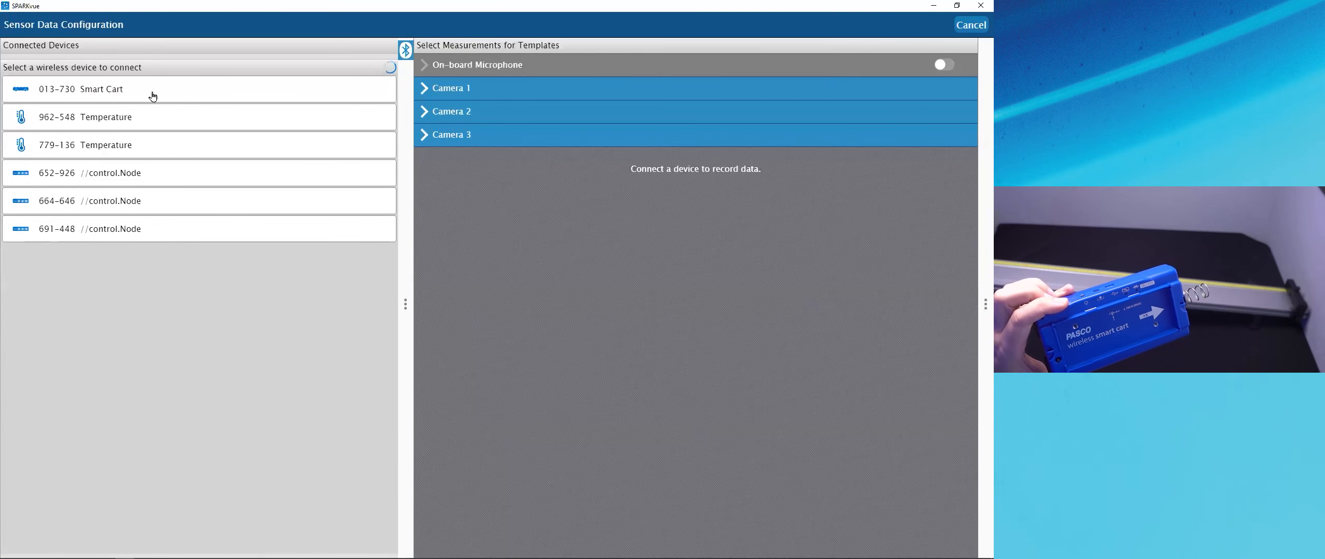
left_click(153, 93)
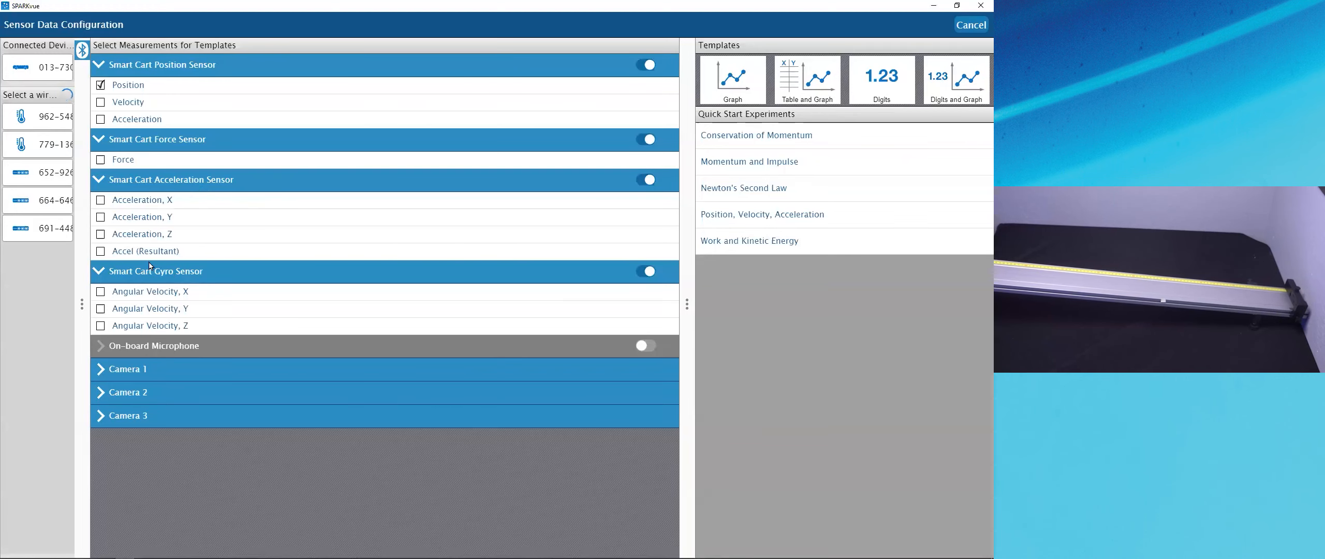
left_click(101, 160)
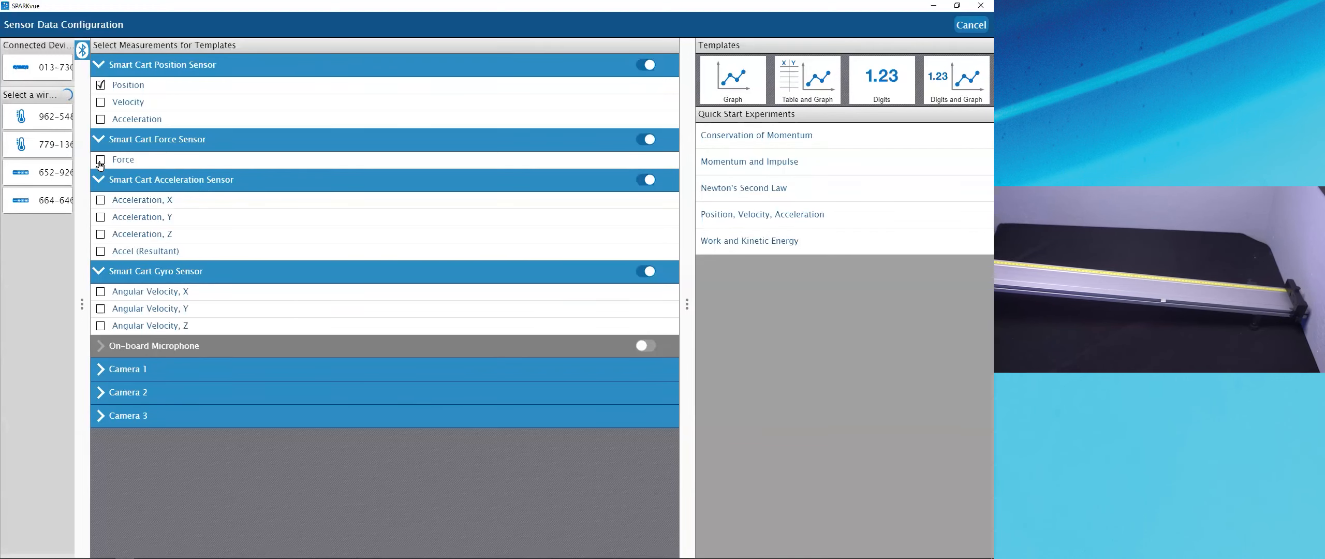
left_click(100, 86)
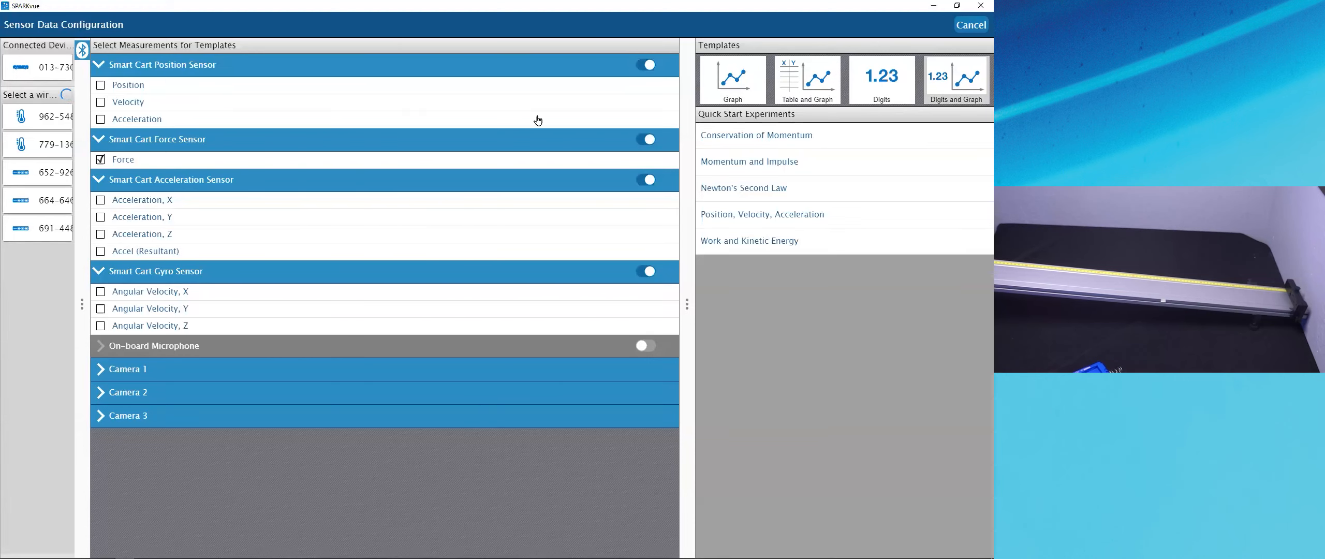
Step: Create a page with digits and graph displays of Force, and check the graph's time-axis measurement choices, keeping Time
left_click(948, 70)
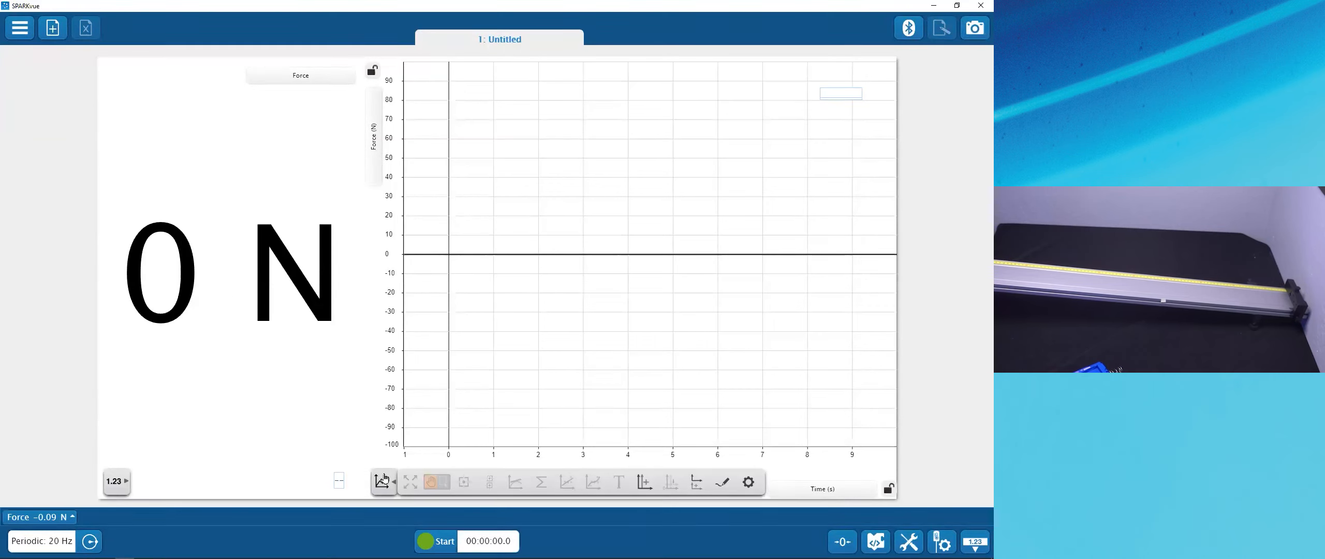
left_click(383, 480)
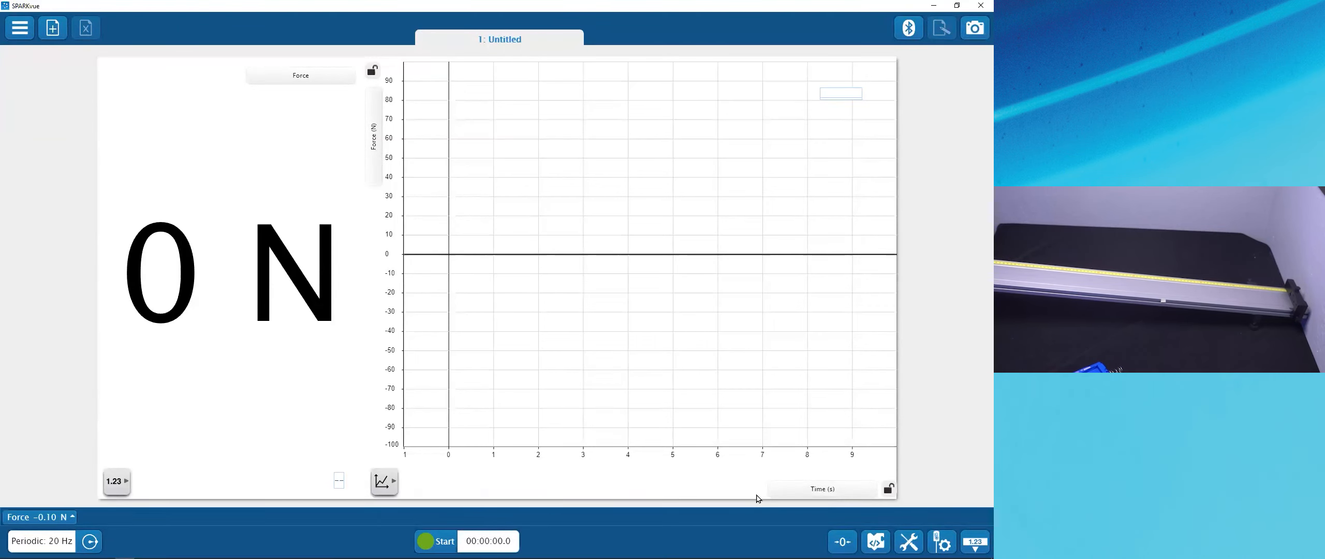
left_click(813, 492)
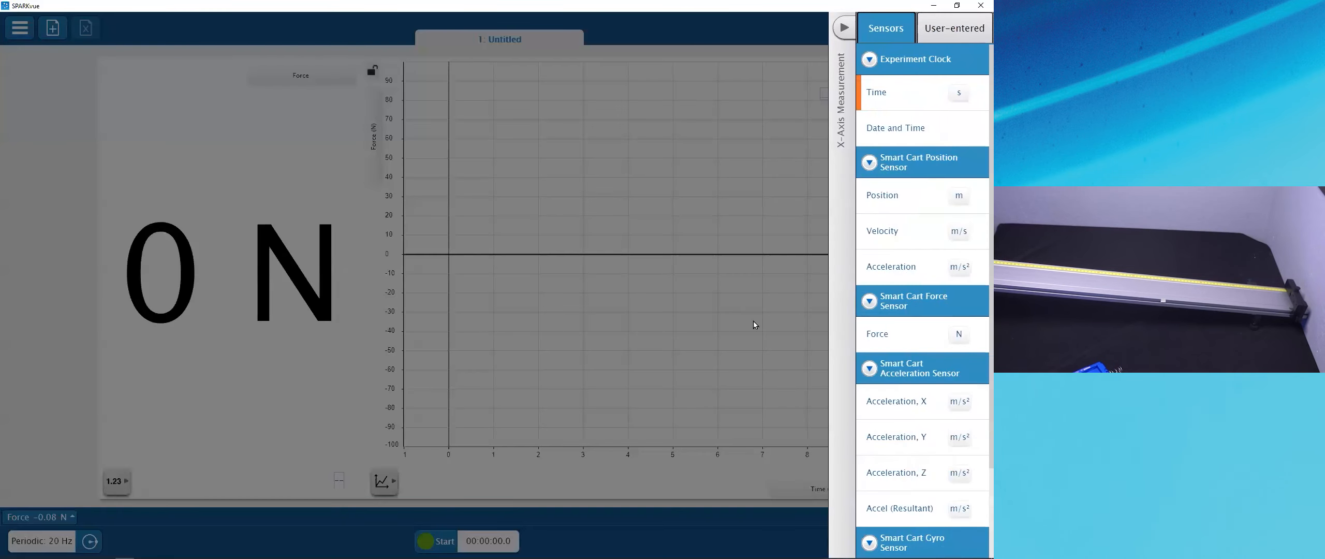
left_click(724, 210)
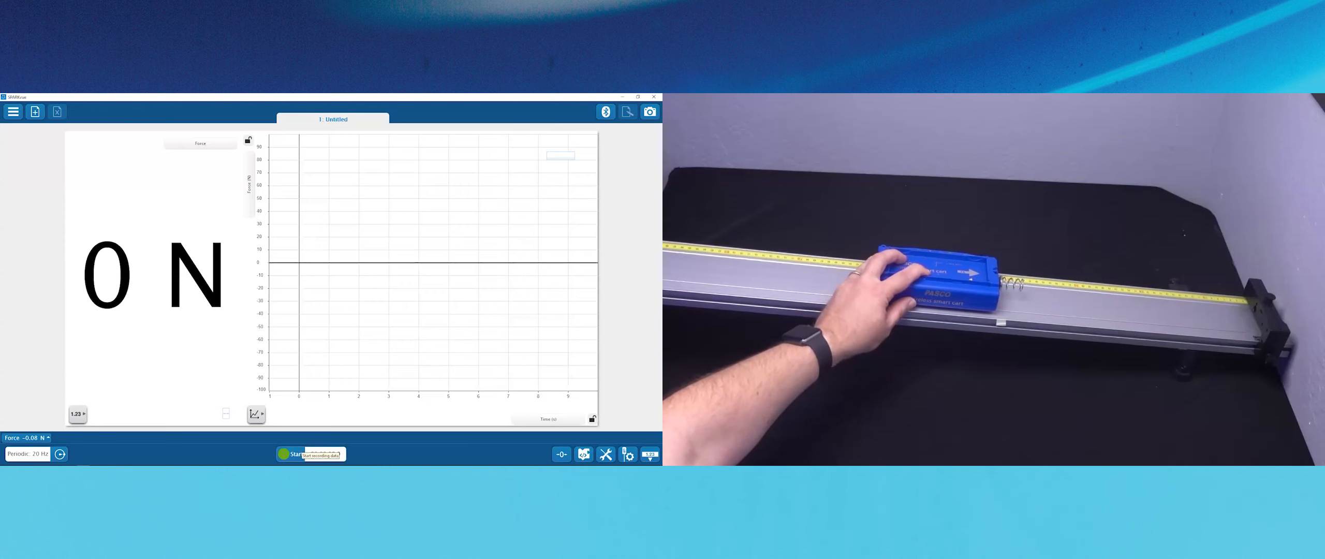
Step: Record a first force run of the Smart Cart and scale the graph to fit its data
left_click(290, 454)
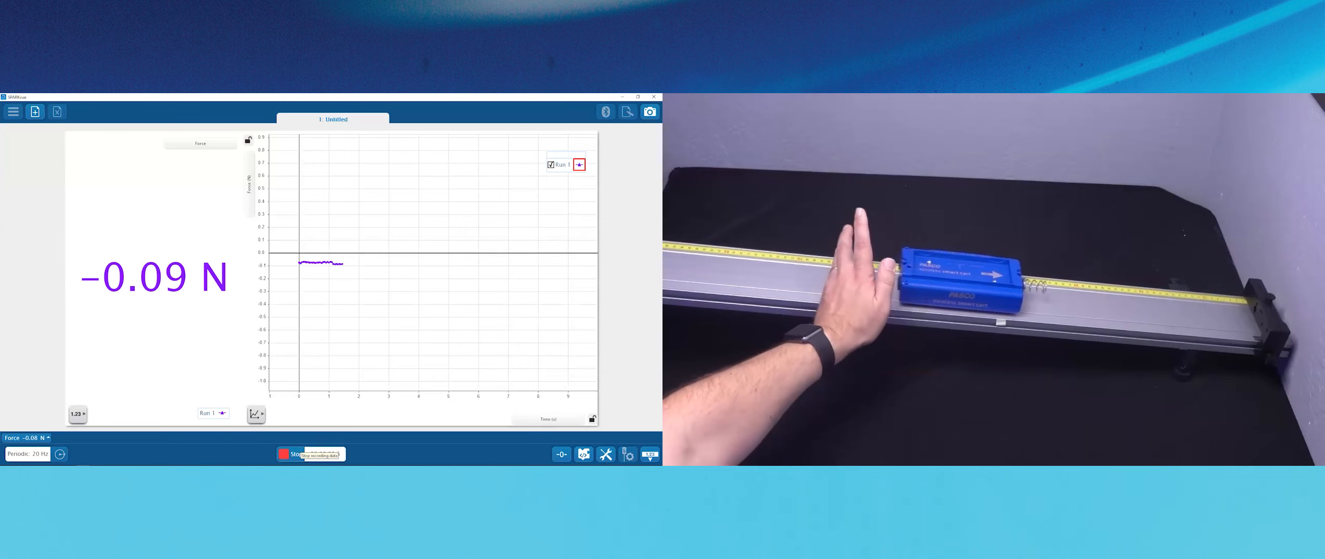
left_click(290, 454)
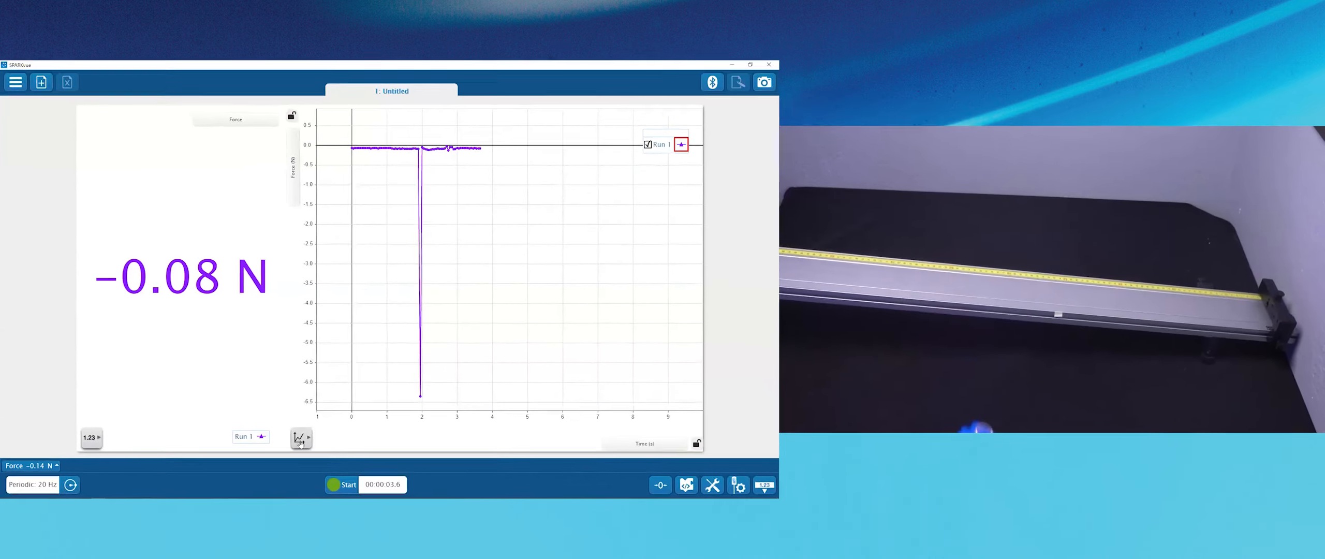
left_click(256, 414)
left_click(273, 415)
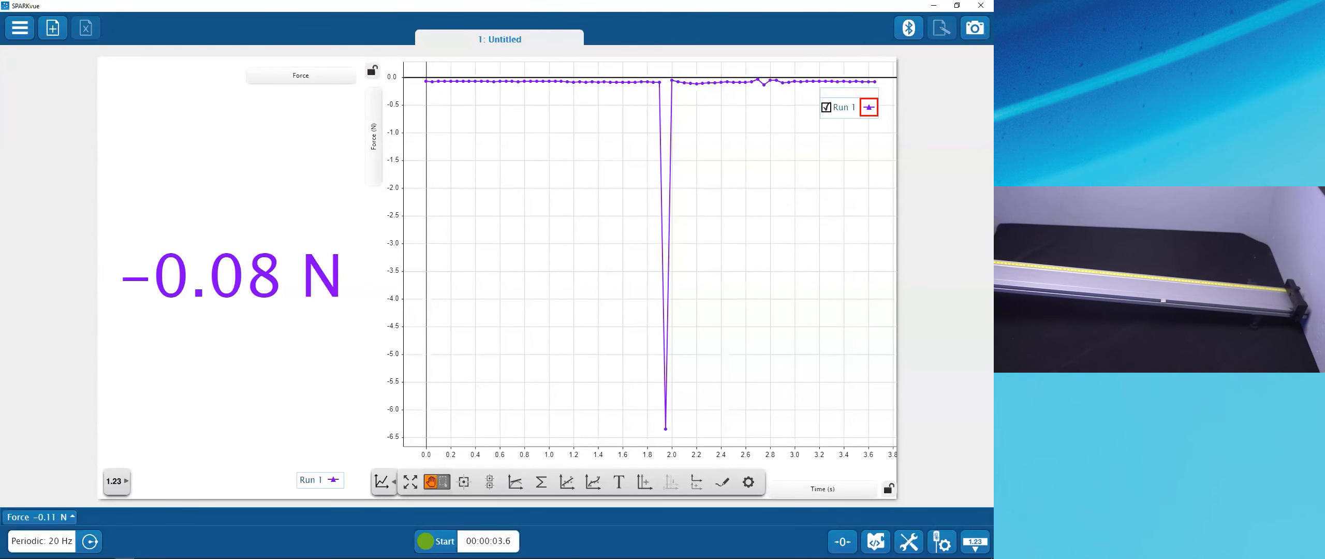
Step: Record a second force run of the cart and display Run 1 alongside it, shifting the legend down slightly
mouse_move(207, 558)
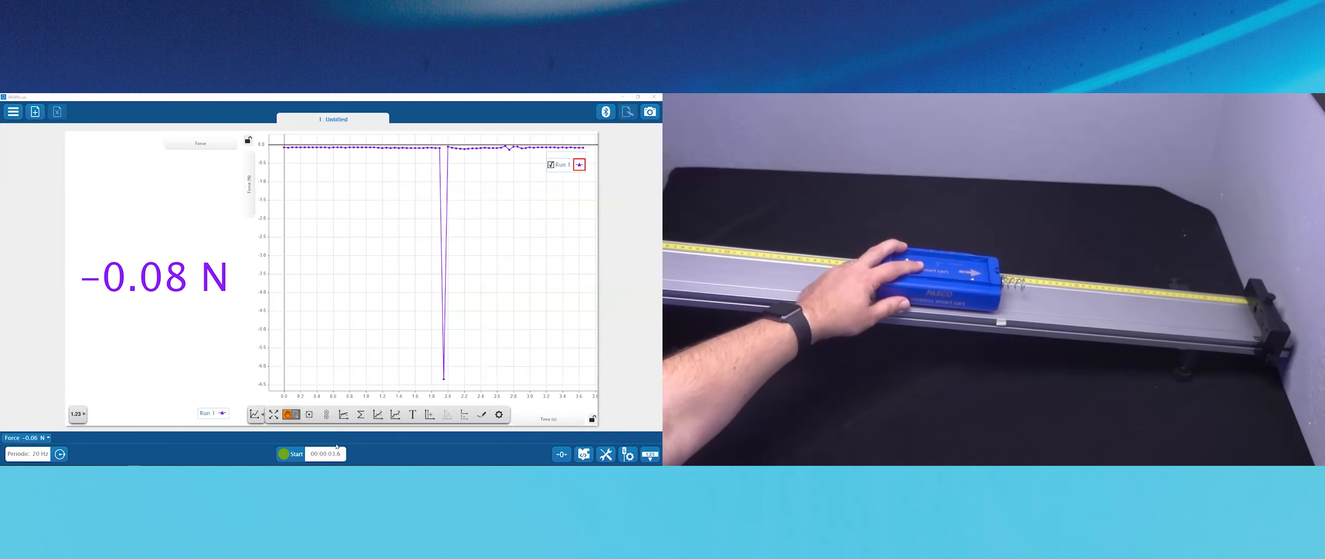
left_click(292, 454)
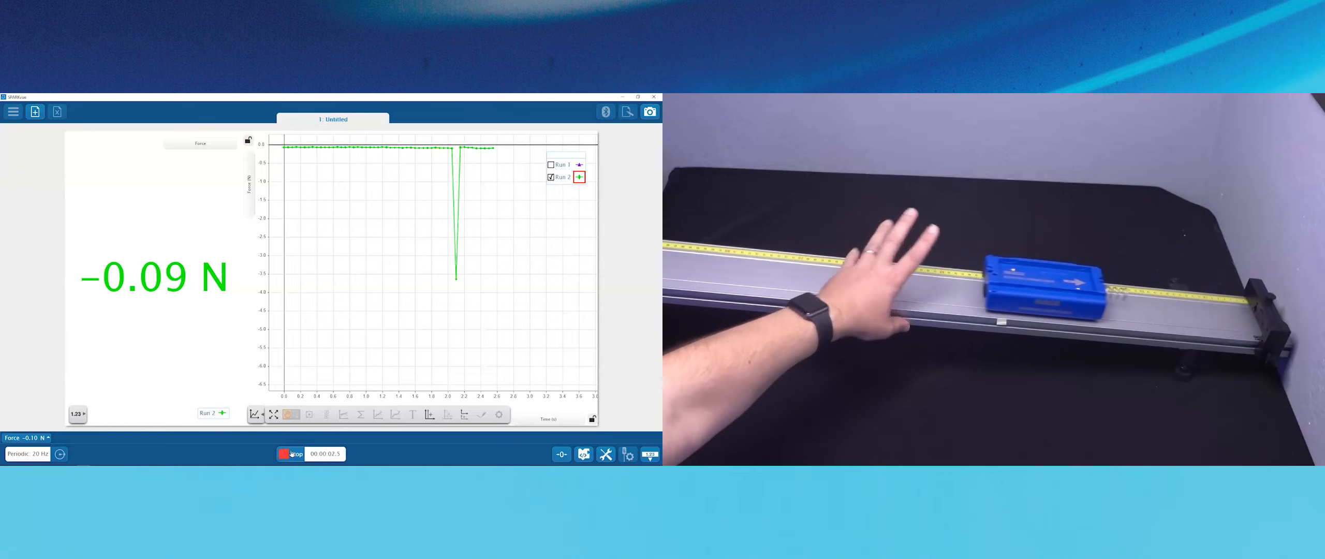
left_click(292, 454)
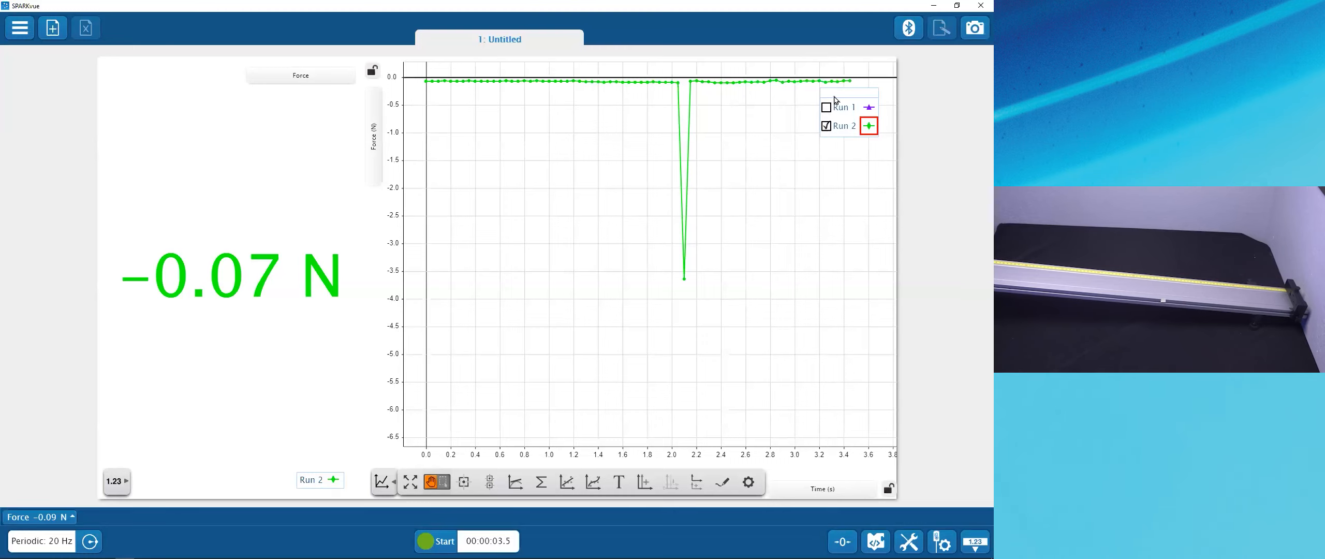
left_click_drag(830, 99, 825, 120)
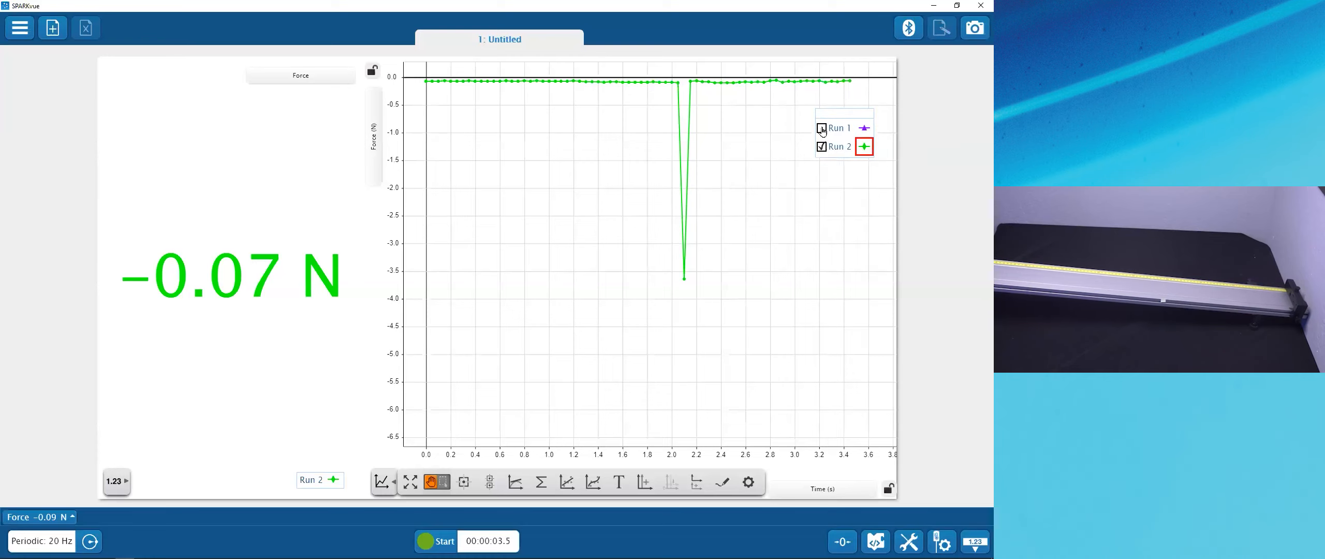
left_click(822, 129)
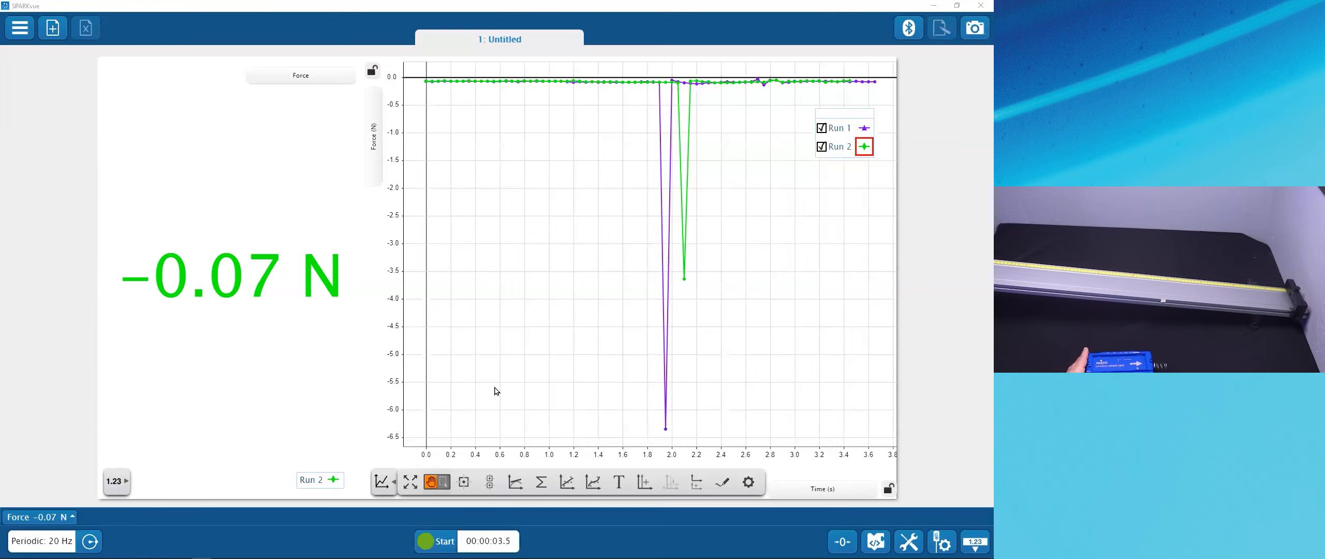
Step: Inspect the coordinates of two neighbouring Run 2 points at 1.200 s and 1.250 s, and remove the coordinate readout
left_click(574, 81)
left_click(557, 64)
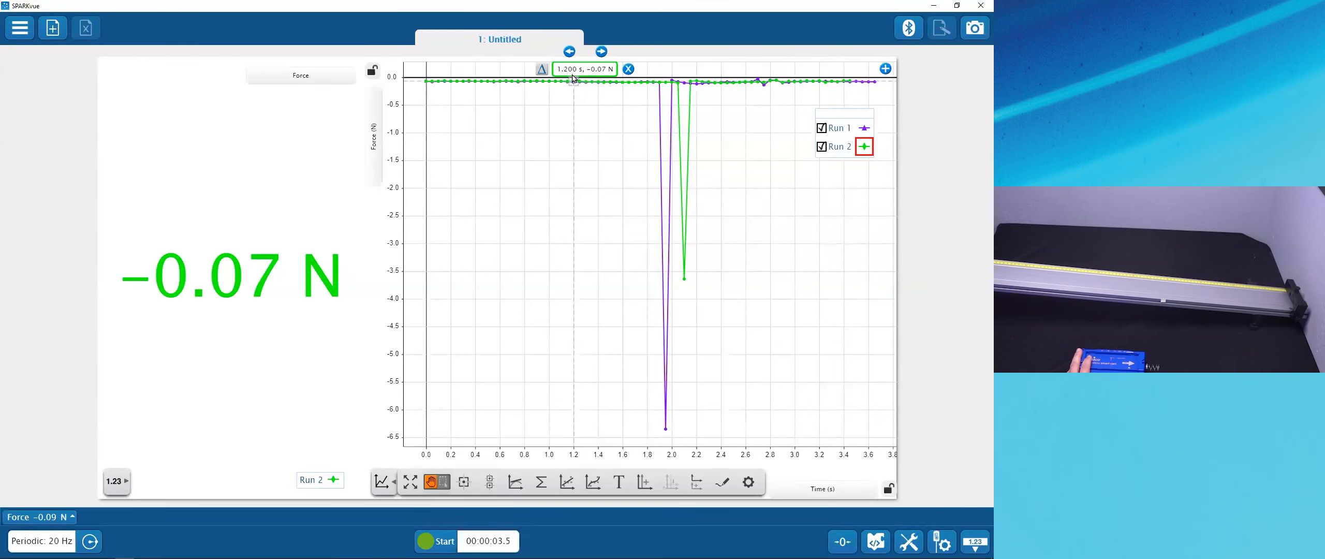
left_click(603, 52)
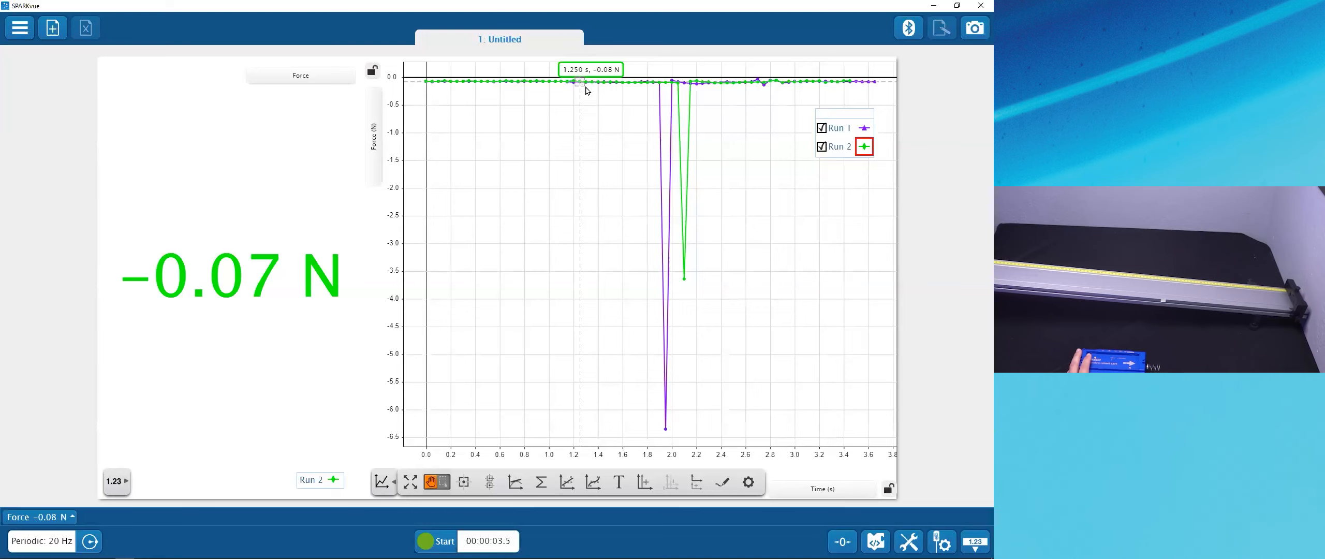
left_click(635, 70)
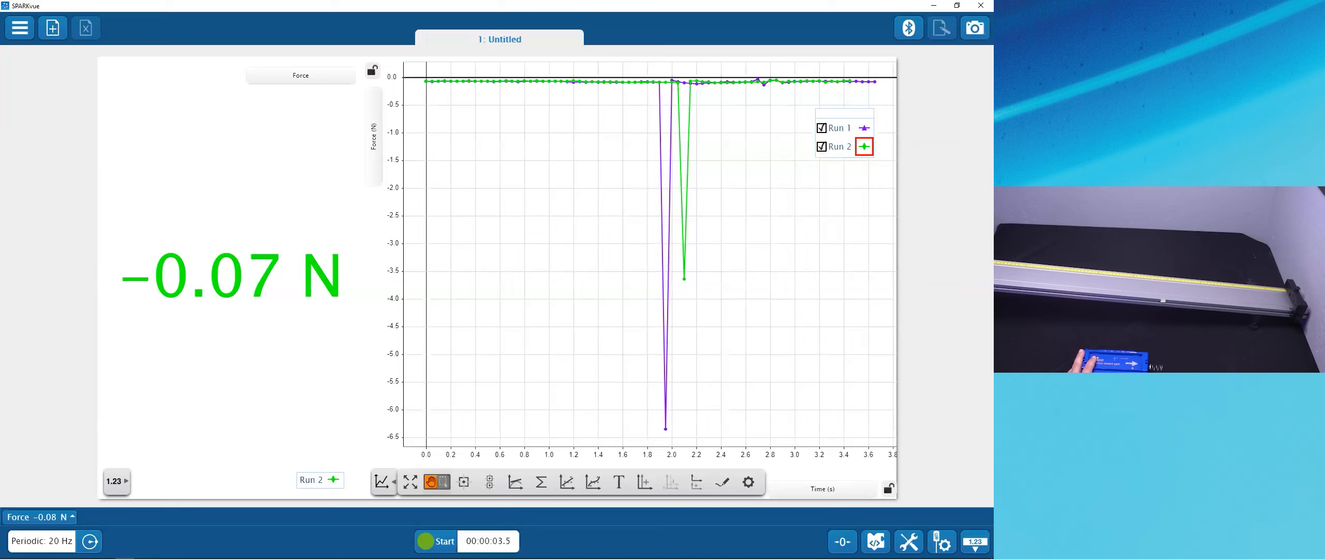
Step: Raise the common sample rate for all cart sensors to 500 Hz in the sampling options
left_click(89, 540)
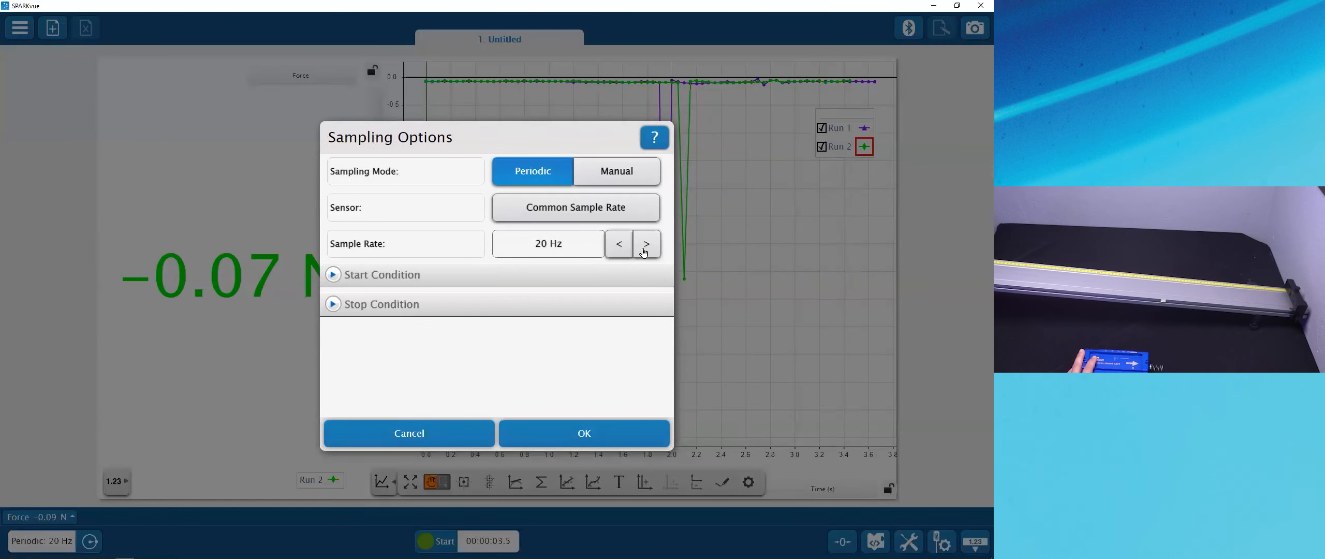
left_click(646, 244)
left_click(646, 243)
left_click(646, 244)
left_click(646, 244)
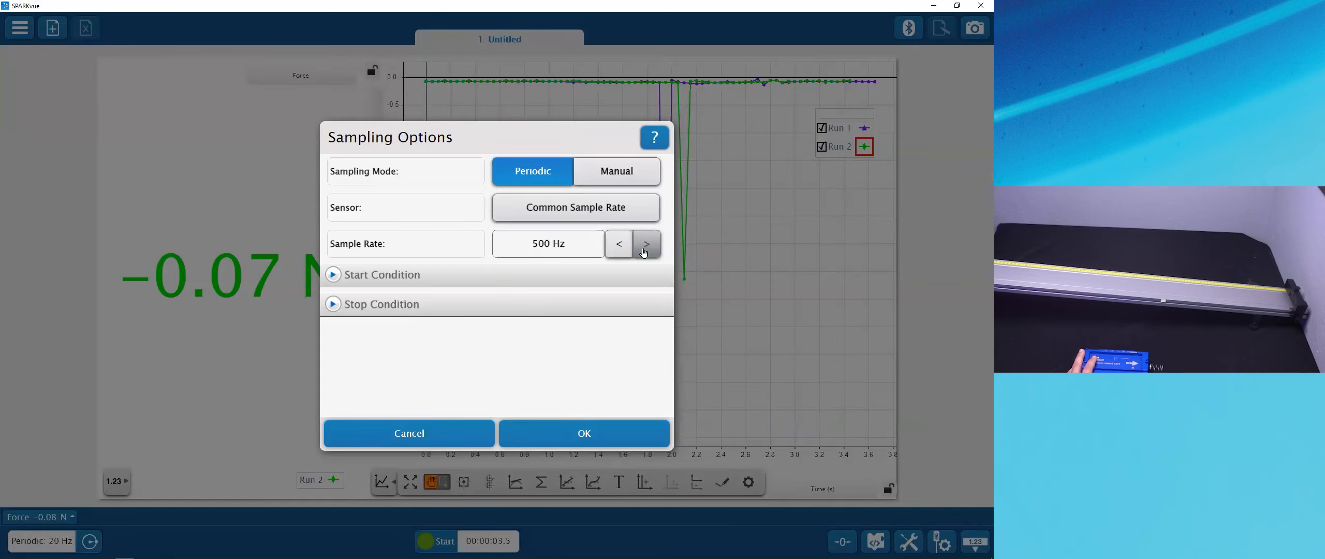
Step: Step the common sample rate down through the slower settings and back up to 500 Hz, and apply it
left_click(620, 244)
left_click(621, 245)
left_click(621, 244)
left_click(620, 244)
left_click(620, 244)
left_click(621, 244)
left_click(621, 245)
left_click(621, 244)
left_click(621, 245)
left_click(622, 244)
left_click(621, 245)
left_click(622, 244)
left_click(647, 251)
left_click(648, 252)
left_click(648, 252)
left_click(648, 252)
left_click(648, 252)
left_click(648, 252)
left_click(648, 253)
left_click(648, 252)
left_click(648, 252)
left_click(648, 252)
left_click(648, 252)
left_click(648, 253)
left_click(582, 444)
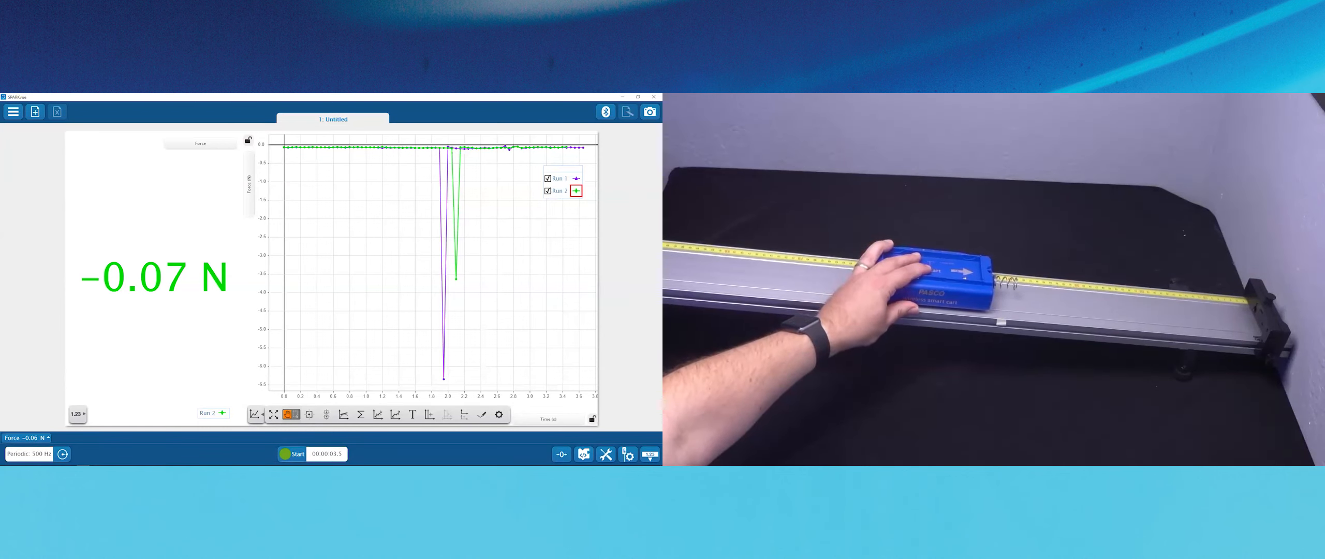
Step: Try to record a third force run at the 500 Hz common sample rate
left_click(294, 454)
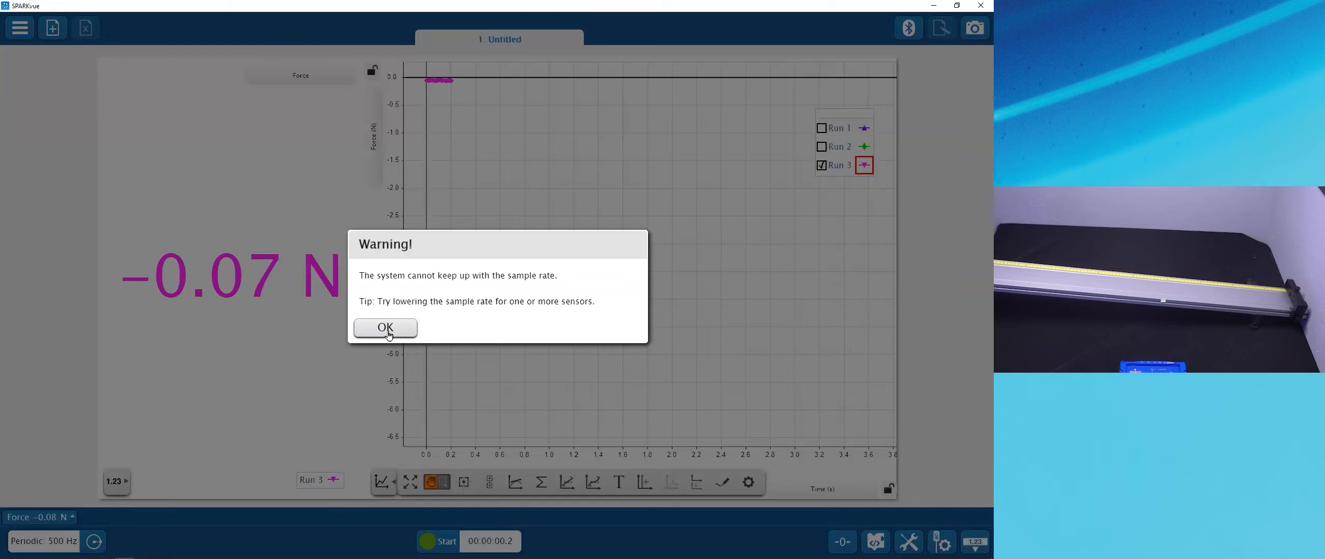
left_click(387, 332)
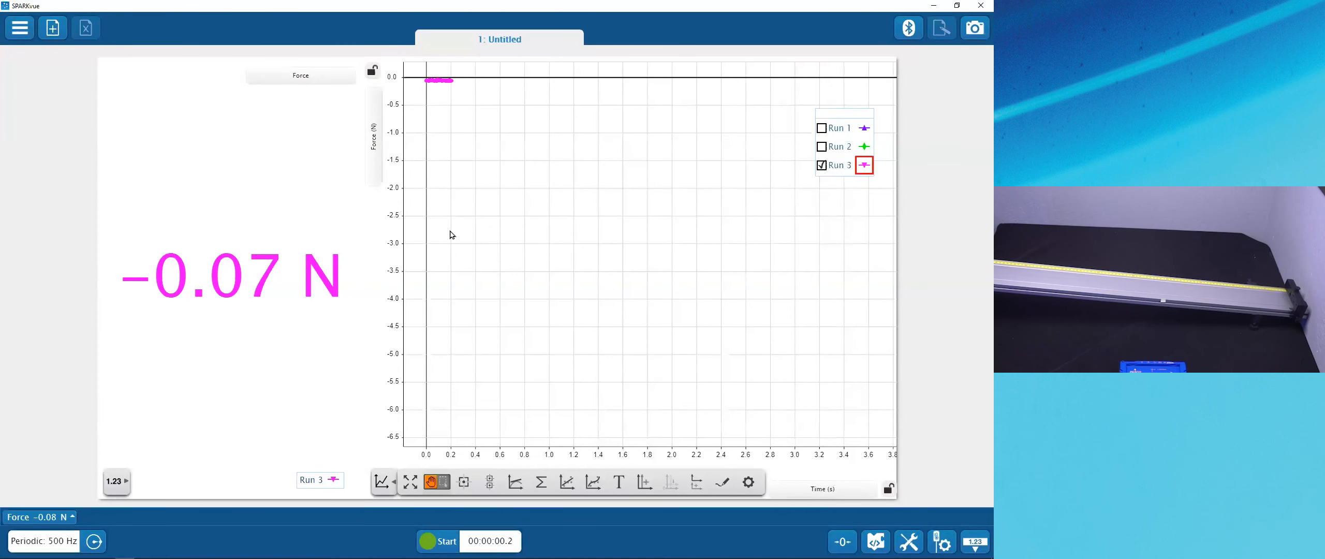
left_click(373, 140)
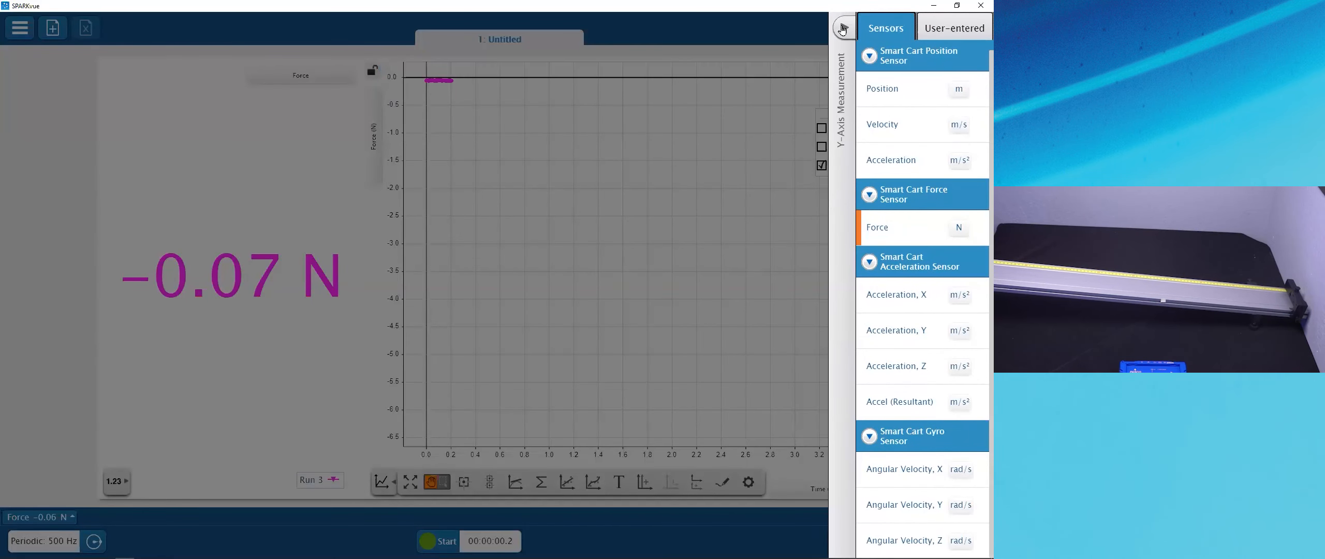
left_click(844, 29)
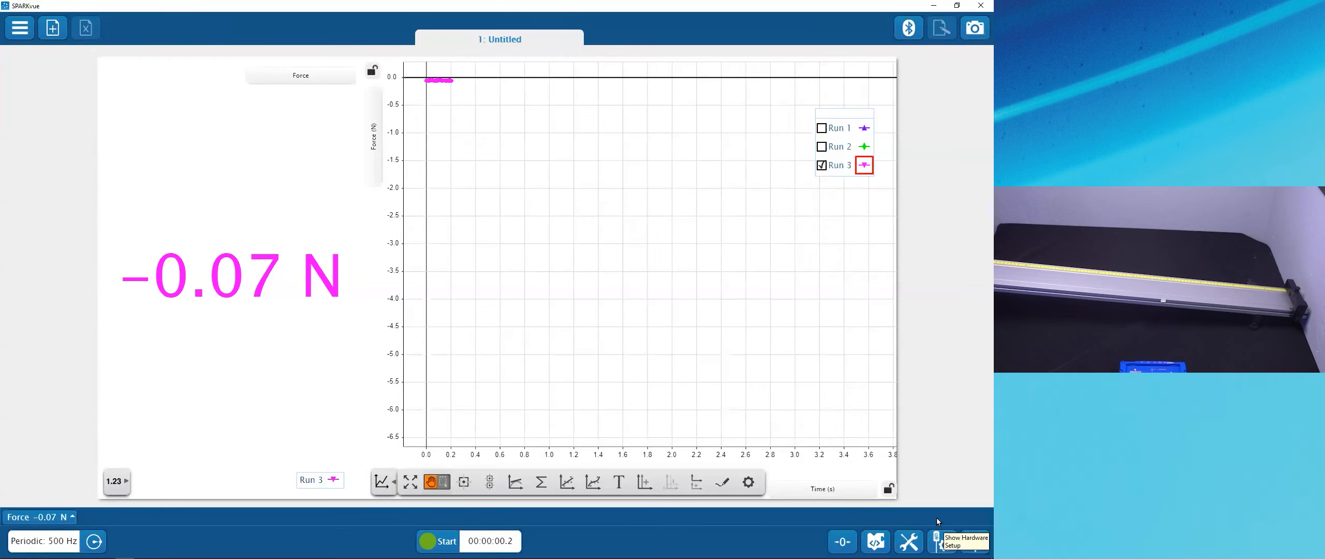
Step: Turn off the Smart Cart Acceleration Sensor and Gyro Sensor in the hardware setup
left_click(940, 540)
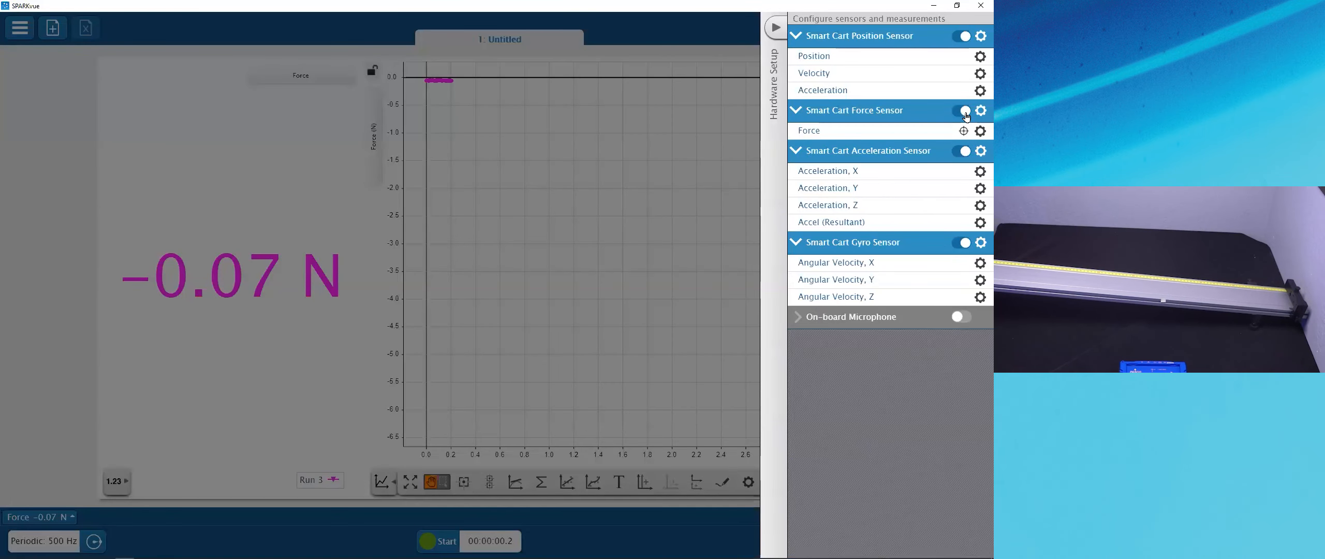
left_click(965, 151)
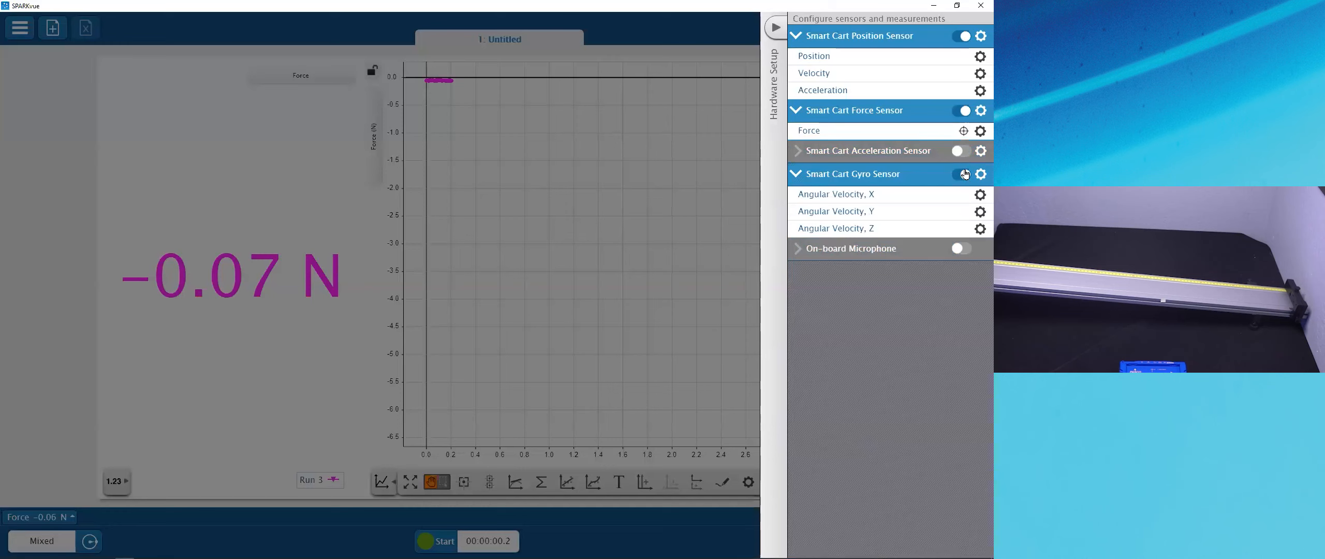
left_click(965, 175)
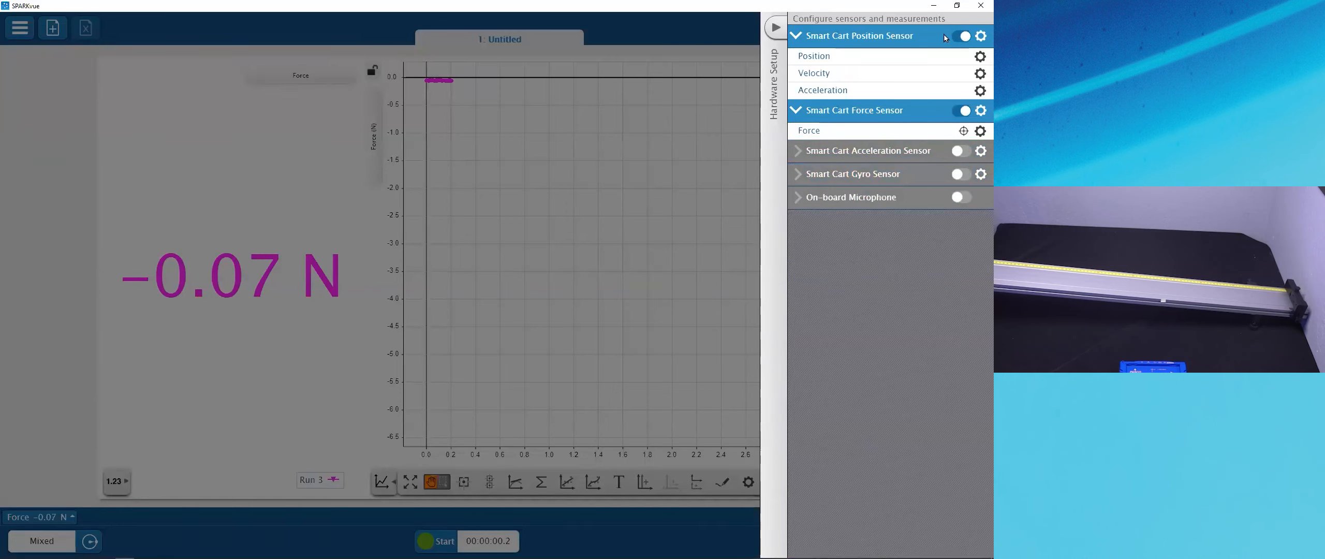
left_click(774, 32)
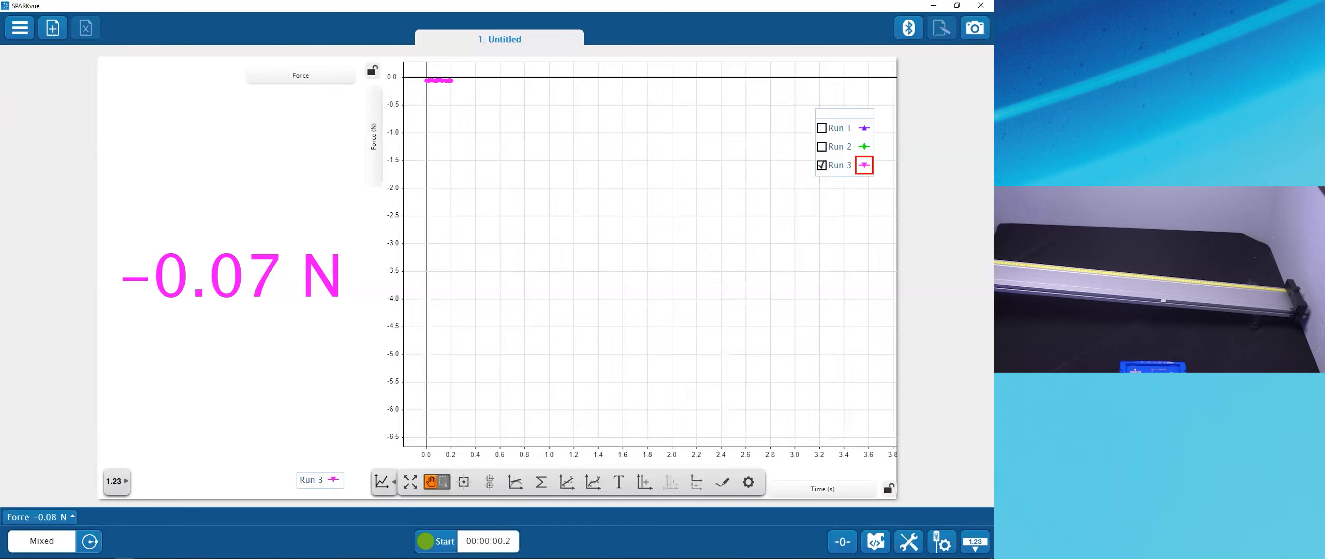
Step: Set separate sample rates of 1 kHz for the Smart Cart Force Sensor and 50 Hz for the Smart Cart Position Sensor
left_click(90, 541)
left_click(647, 249)
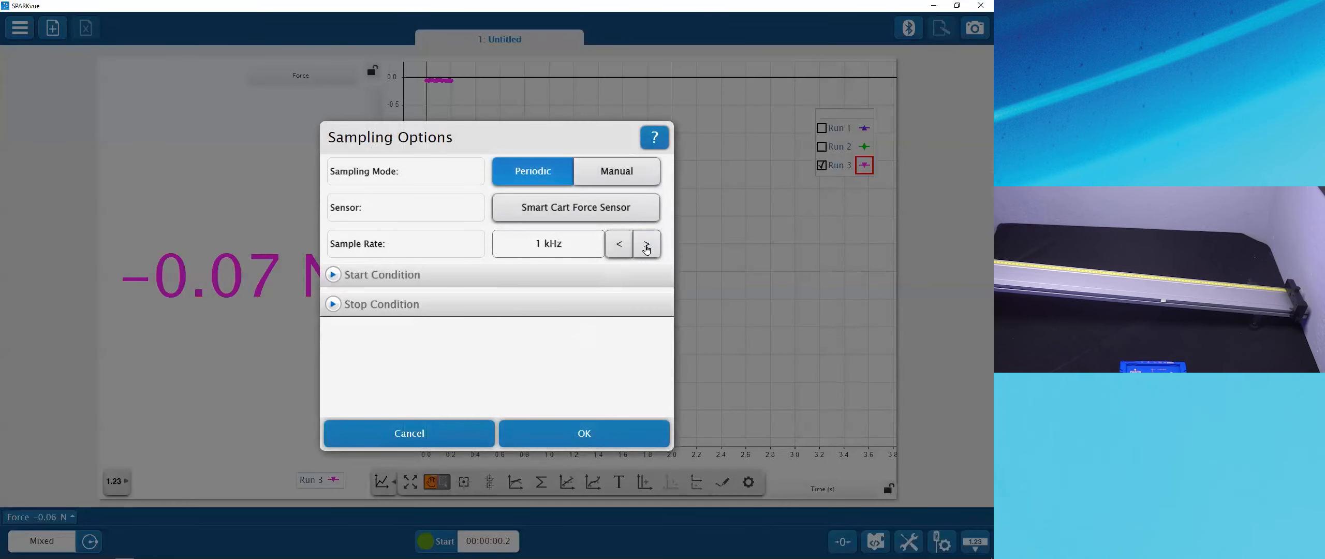
left_click(611, 220)
left_click(551, 290)
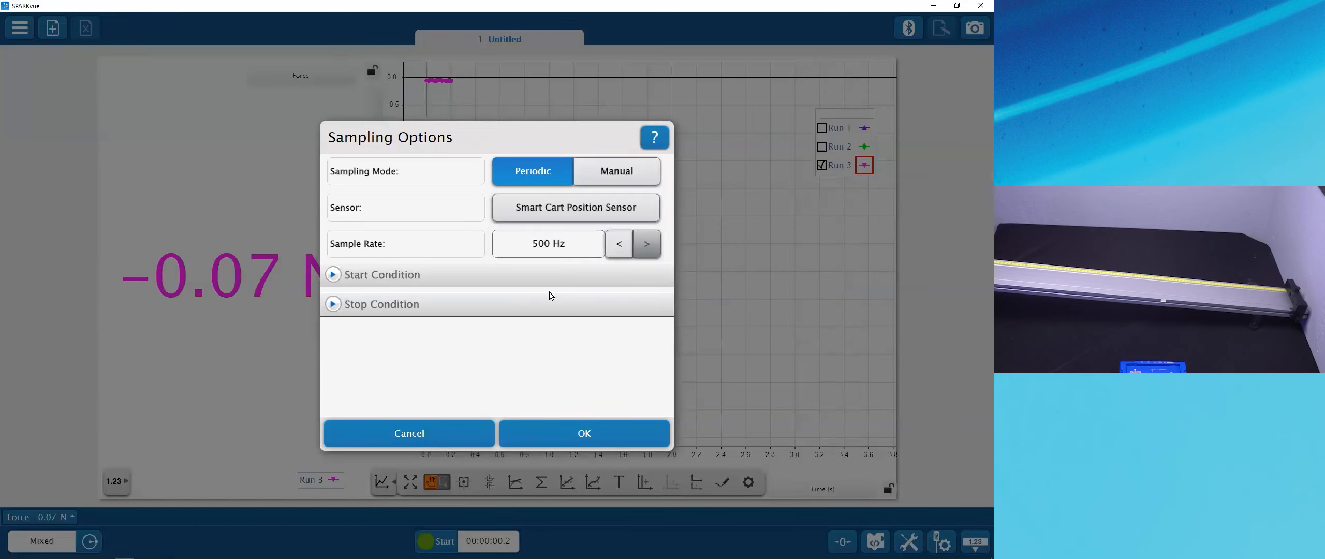
left_click(614, 246)
left_click(614, 247)
left_click(614, 247)
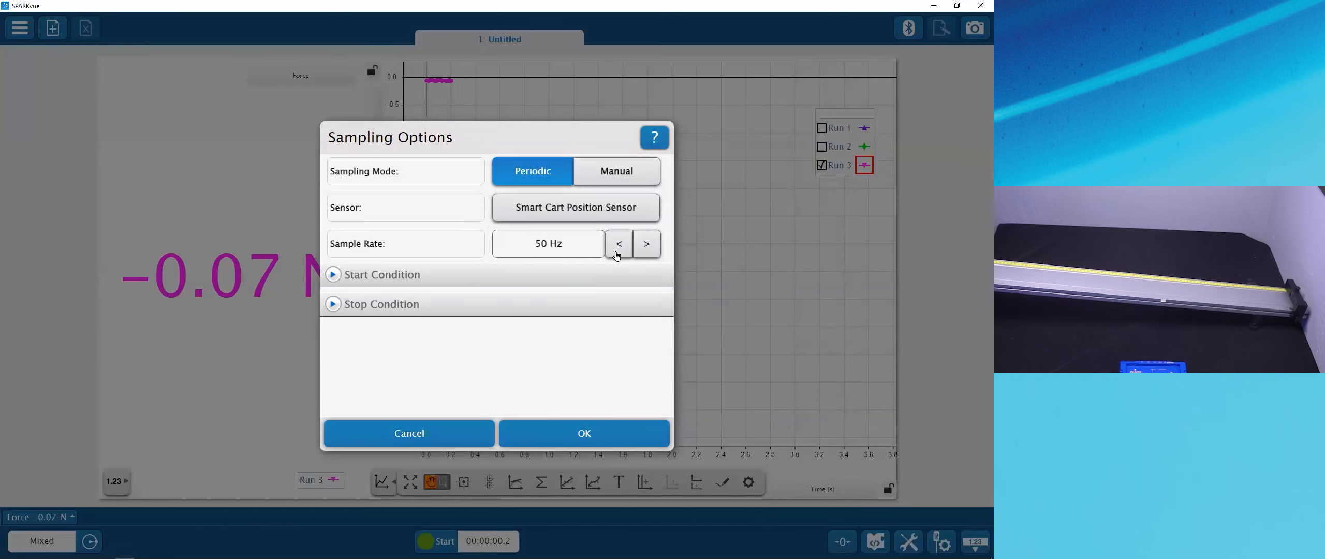
left_click(635, 206)
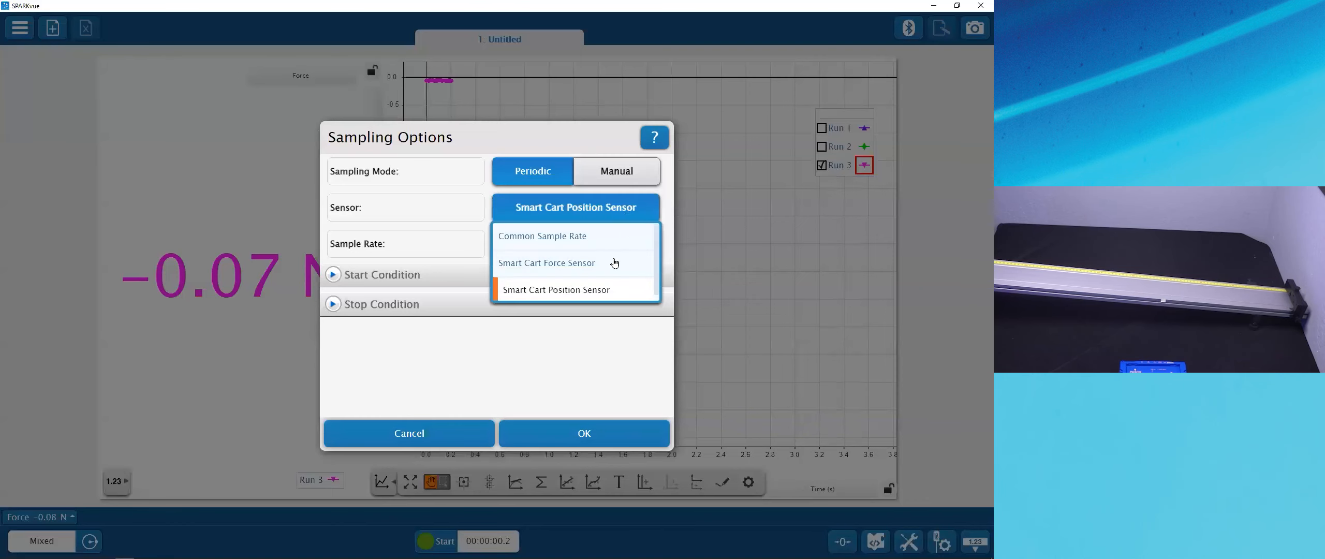
left_click(615, 262)
left_click(582, 429)
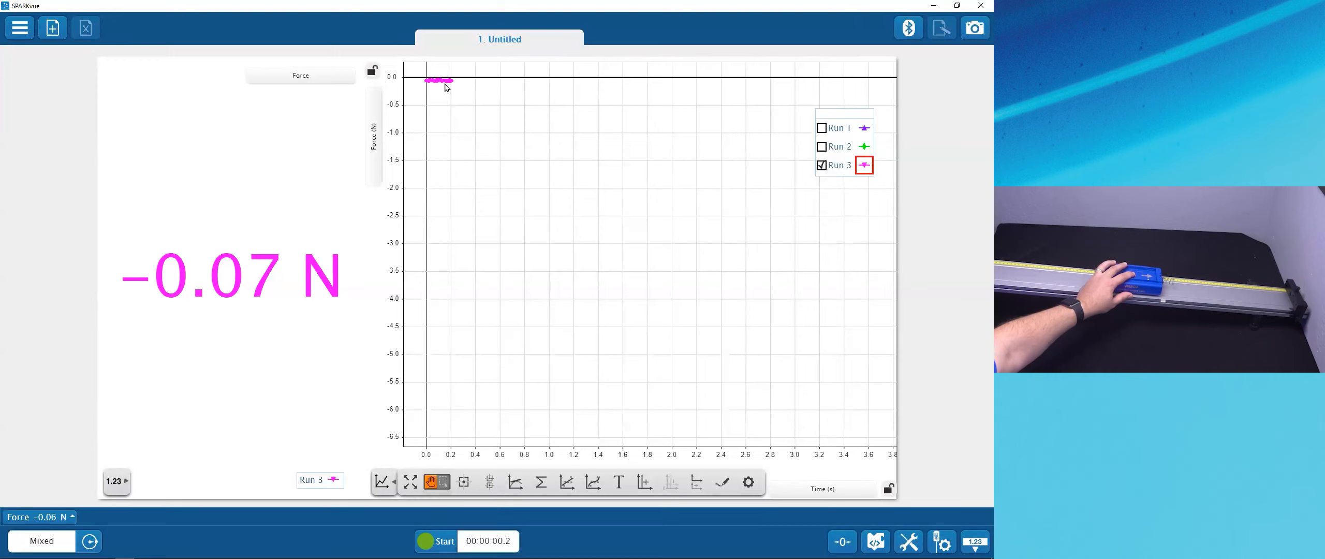
Step: Rescale the force axis so it extends to about -0.7 N, and zero the cart's force sensor
left_click_drag(400, 107, 402, 376)
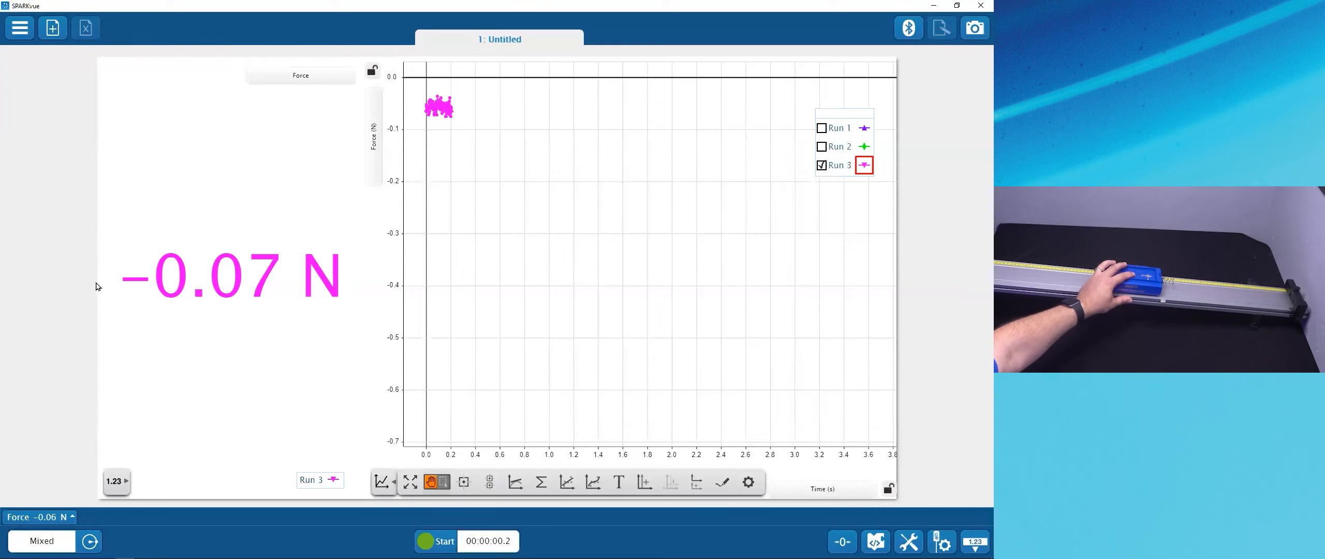
left_click(71, 523)
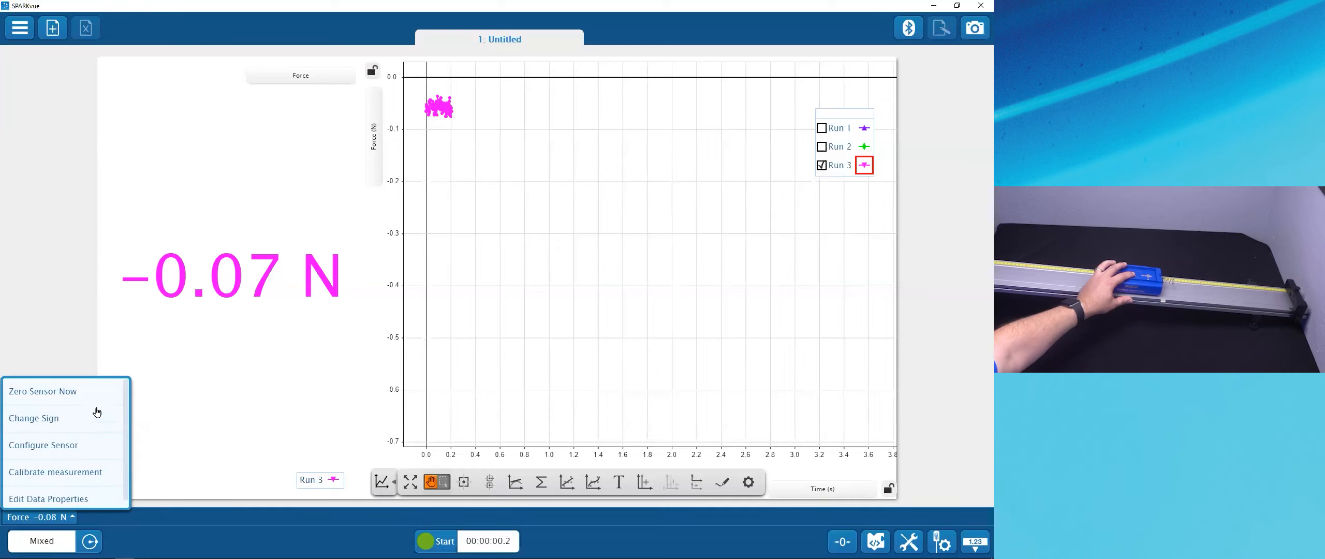
left_click(62, 392)
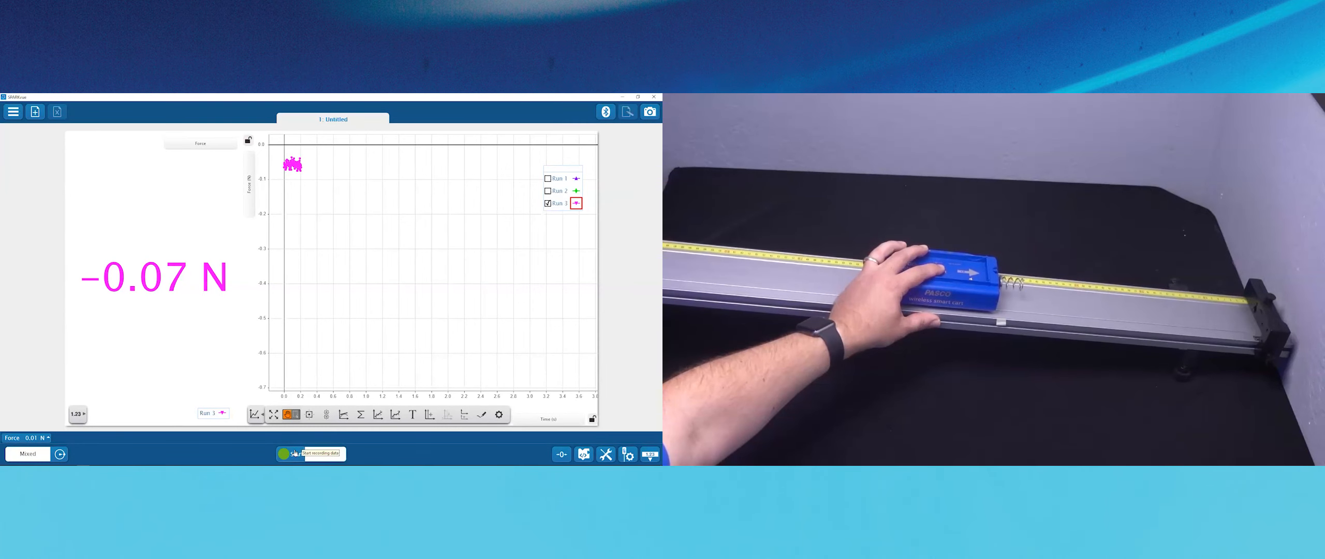
Step: Record a fourth force run of the cart collision and examine its impact peak up close
left_click(295, 453)
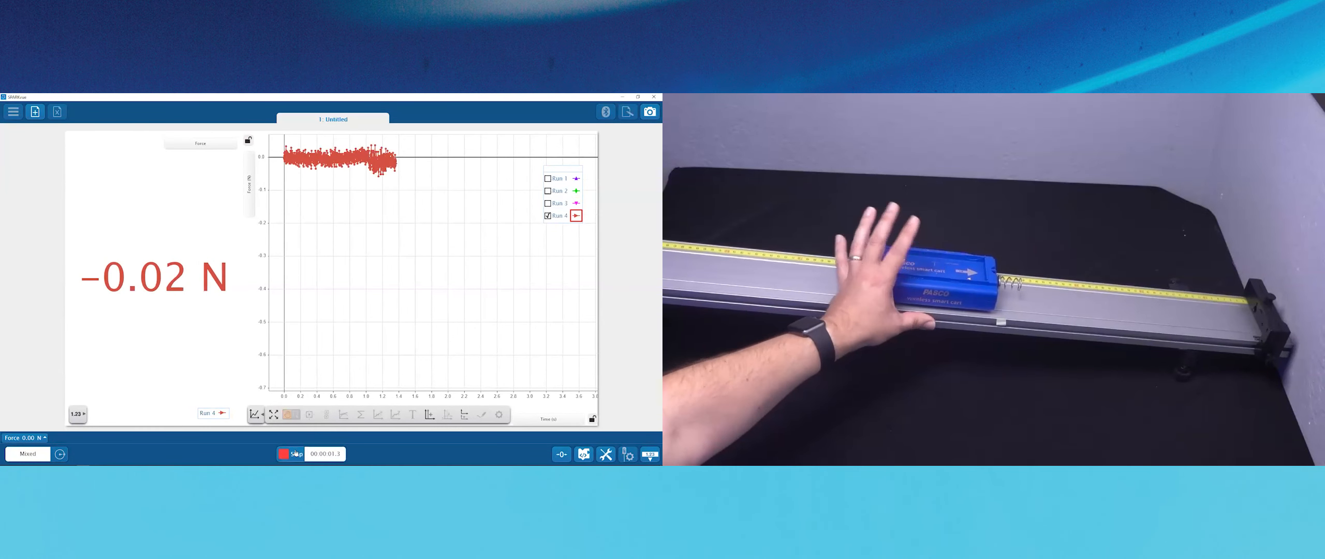
left_click(294, 454)
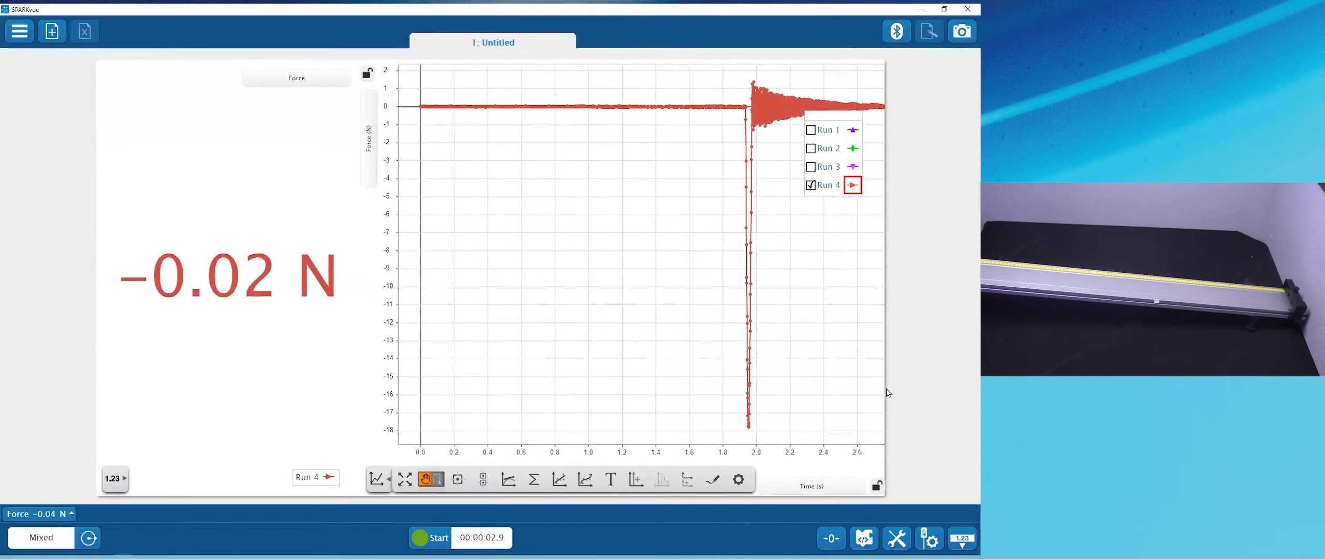
left_click_drag(850, 371, 546, 376)
left_click_drag(505, 449, 914, 449)
left_click_drag(834, 391, 729, 384)
left_click_drag(626, 458, 905, 460)
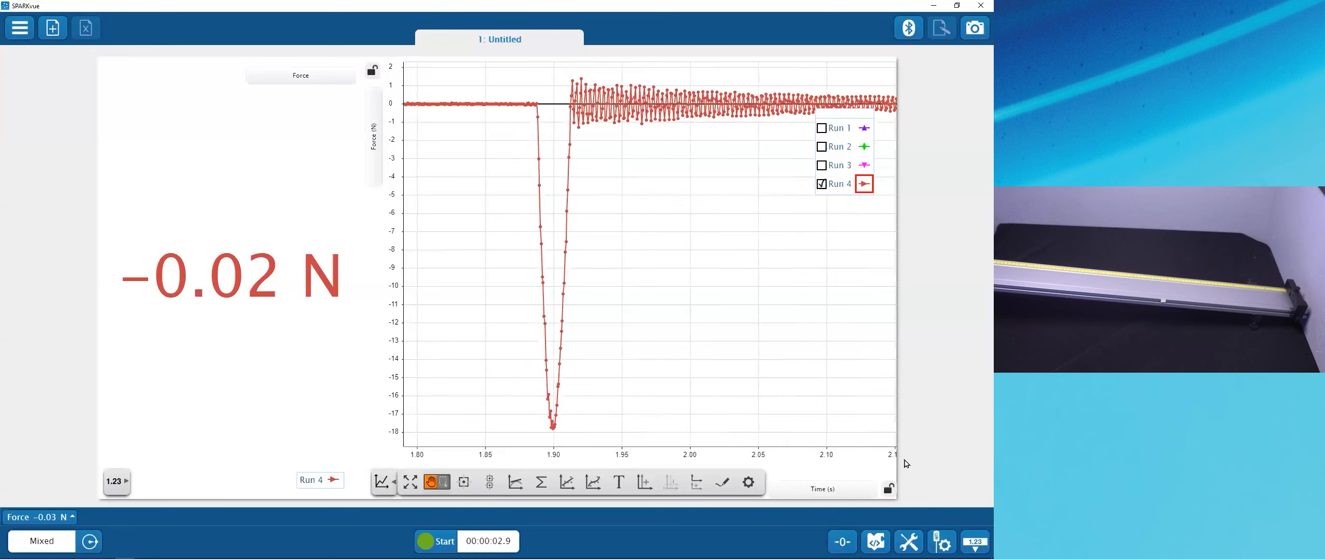
left_click_drag(815, 398, 669, 410)
left_click_drag(633, 457, 726, 459)
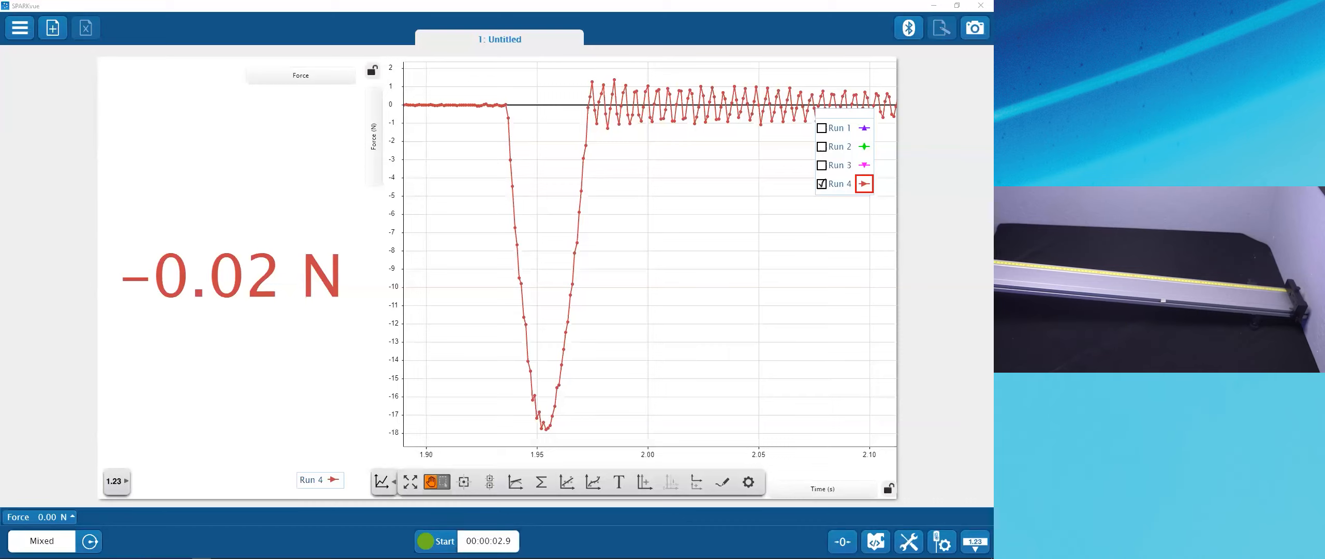
left_click_drag(611, 455, 718, 462)
left_click_drag(524, 180, 491, 181)
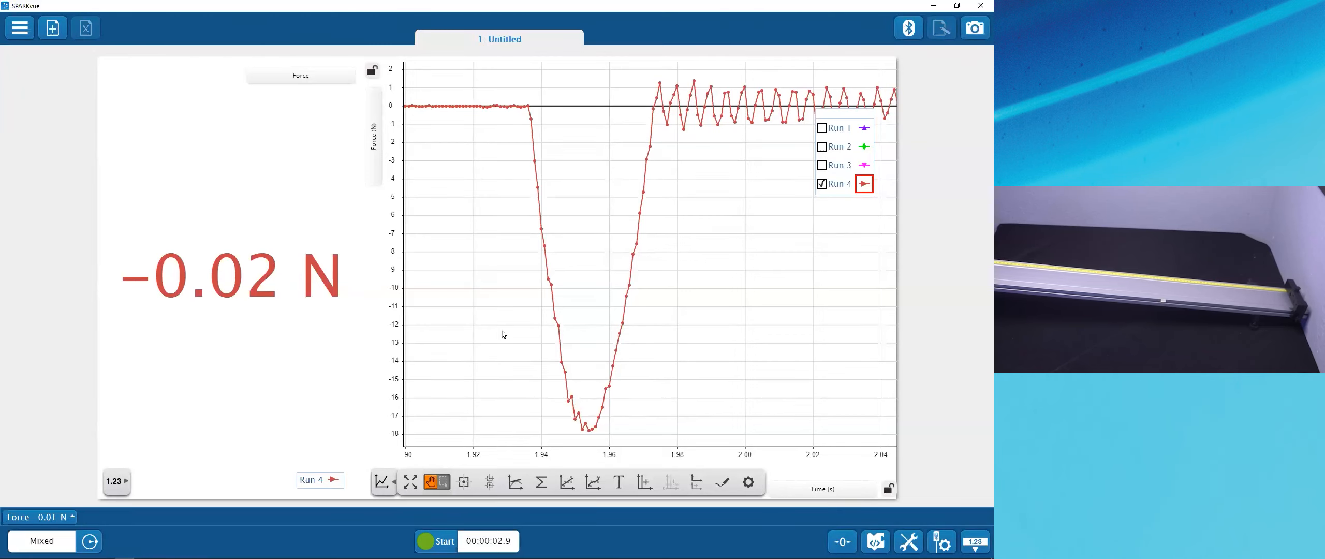
Step: Display the Area statistic for the Run 4 force data
left_click(541, 486)
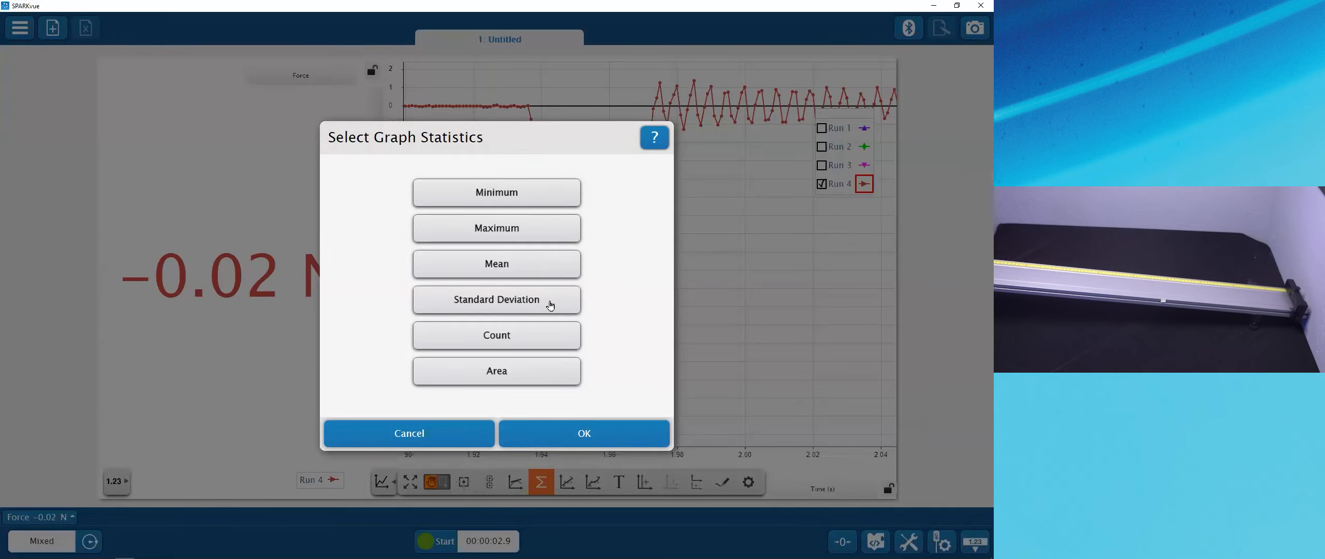
left_click(542, 373)
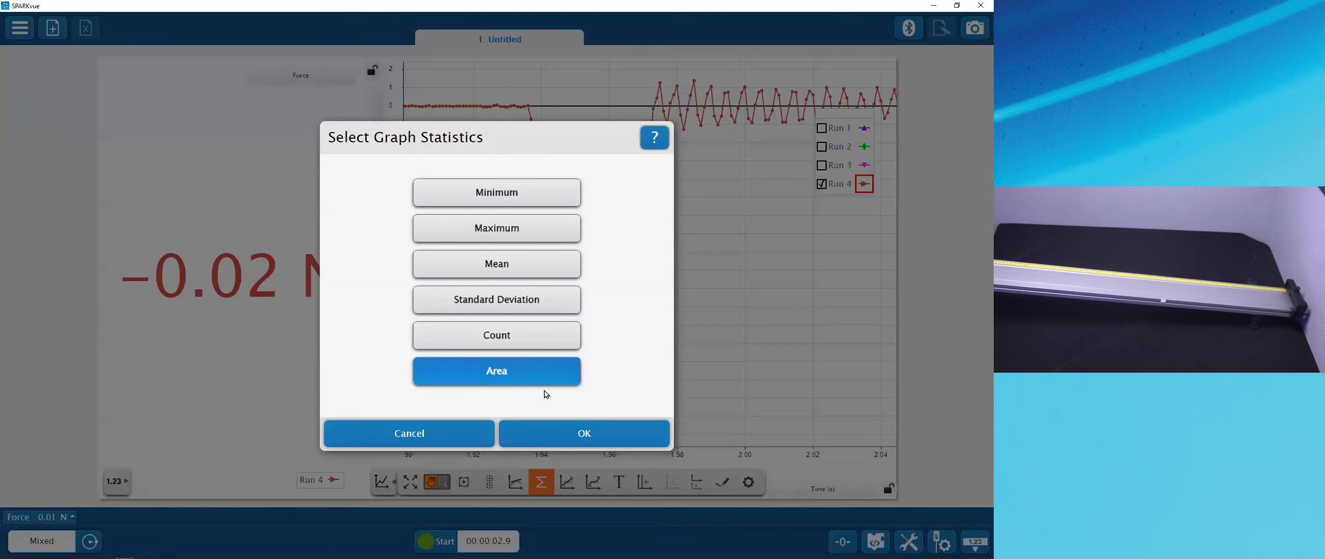
left_click(554, 431)
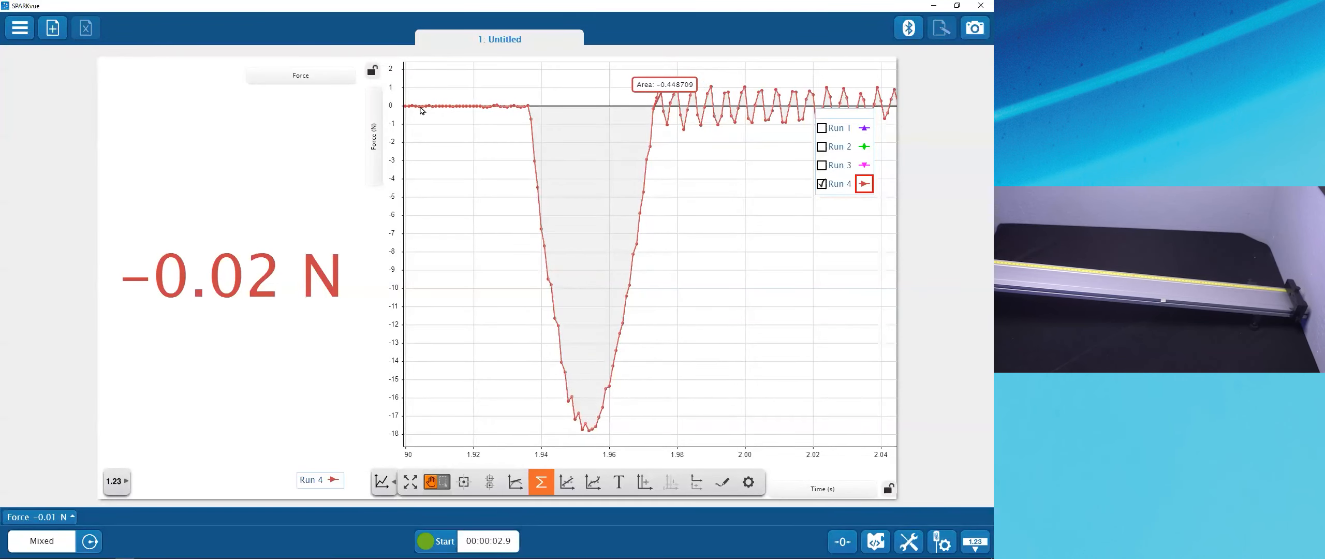
Step: Limit the area calculation to the Run 4 impact peak, from about 1.934 s to 1.975 s, and place its label beside the curve
left_click(410, 483)
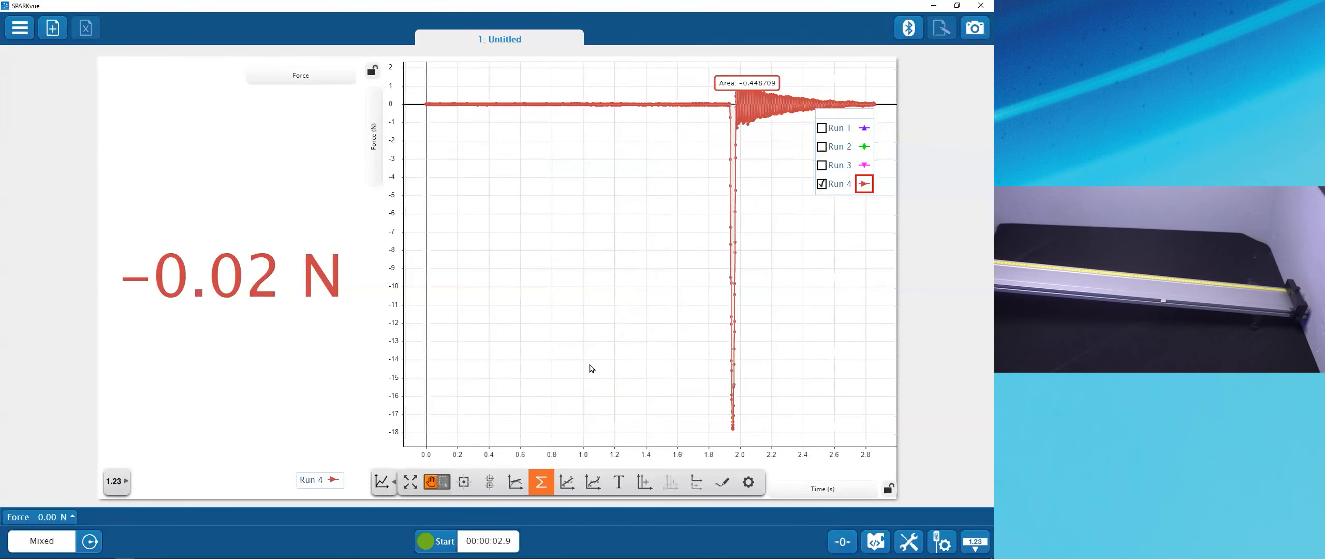
left_click_drag(681, 173, 448, 175)
left_click_drag(547, 451, 869, 450)
left_click_drag(823, 309, 555, 306)
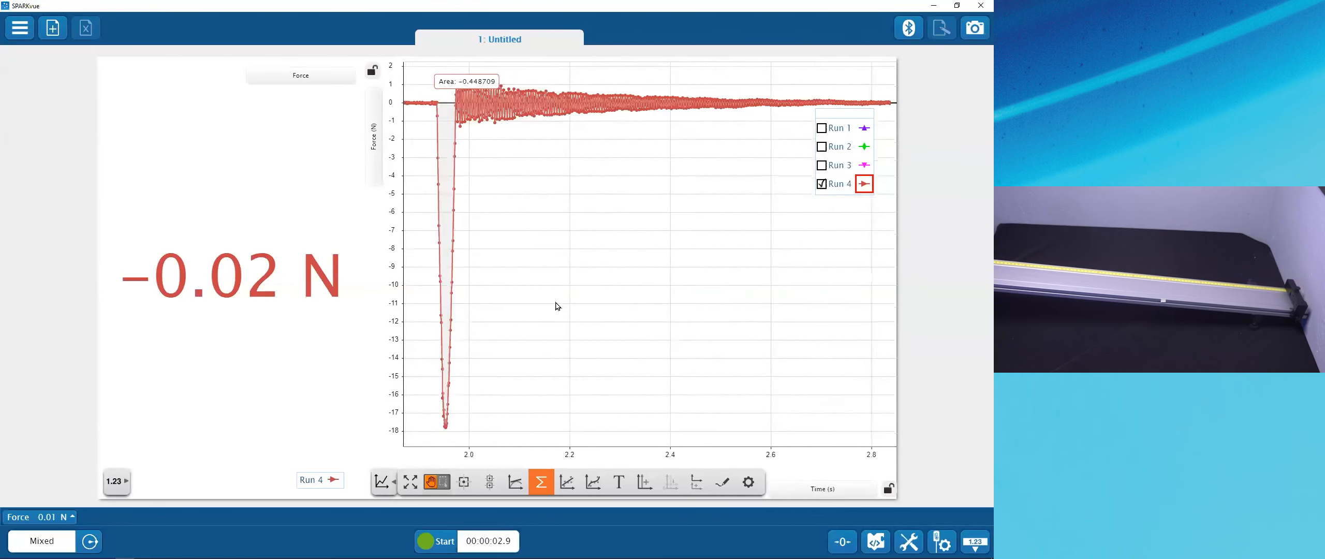
left_click_drag(540, 451, 501, 106)
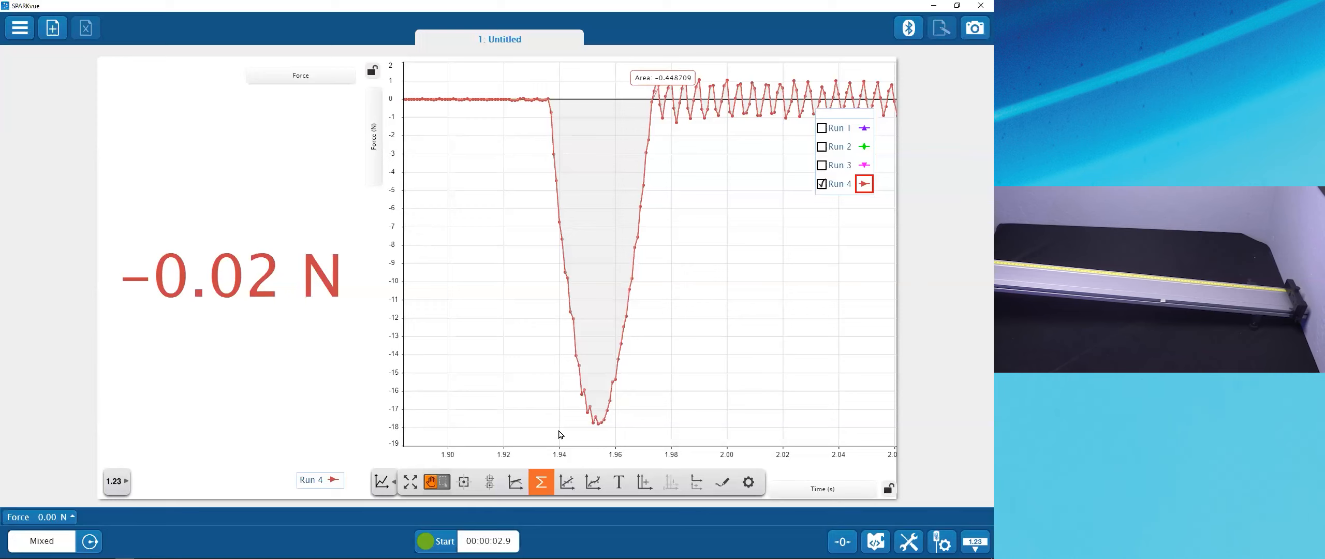
left_click(443, 483)
left_click_drag(543, 83, 657, 441)
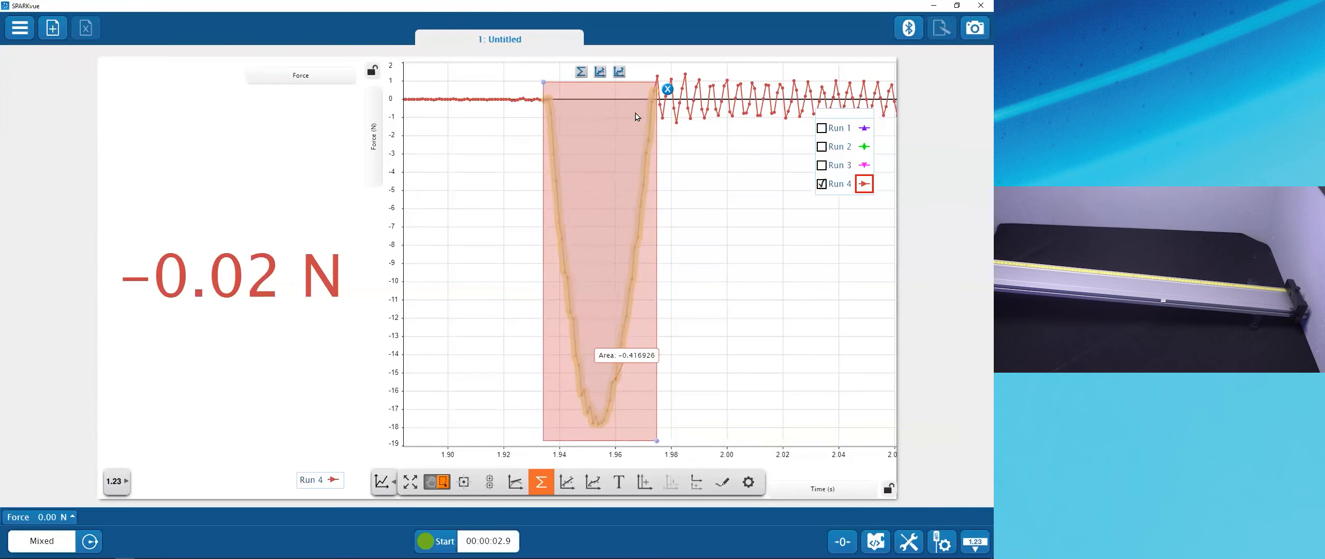
left_click_drag(608, 402, 740, 357)
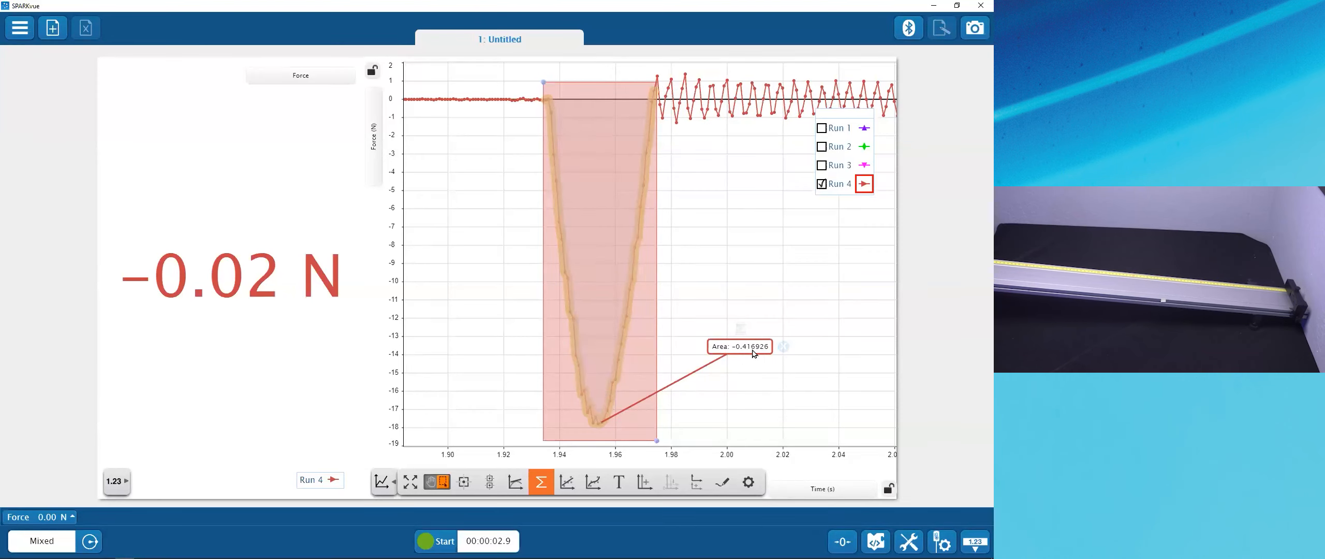
left_click_drag(754, 353, 727, 332)
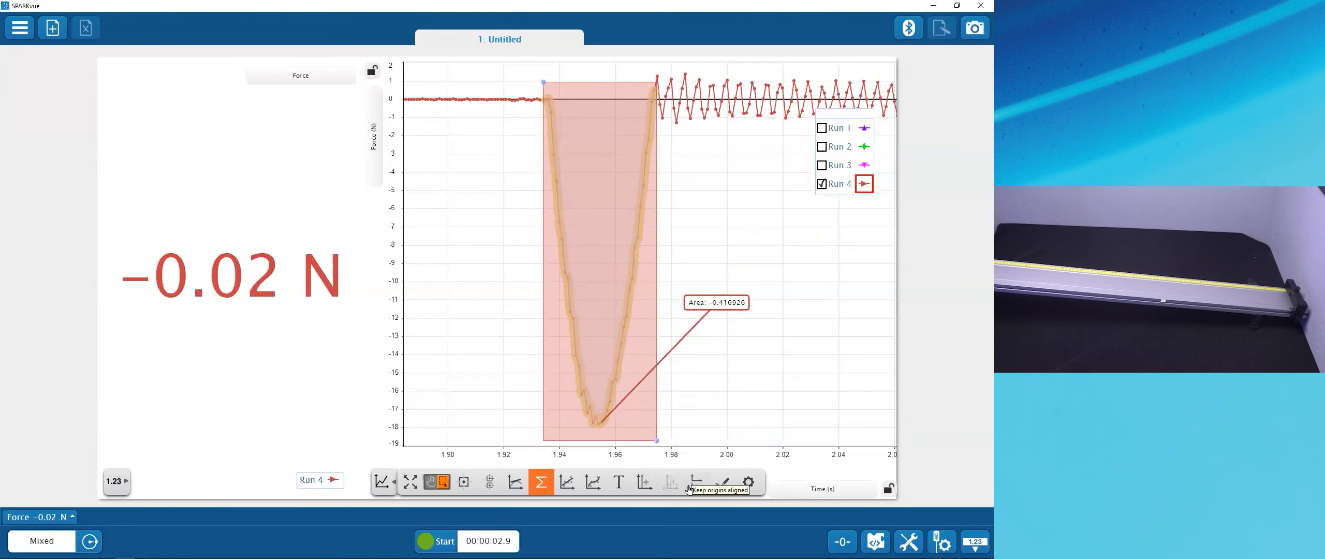
Step: Add a second plot area below the force graph showing Velocity against time
left_click(644, 484)
left_click(374, 331)
left_click(910, 132)
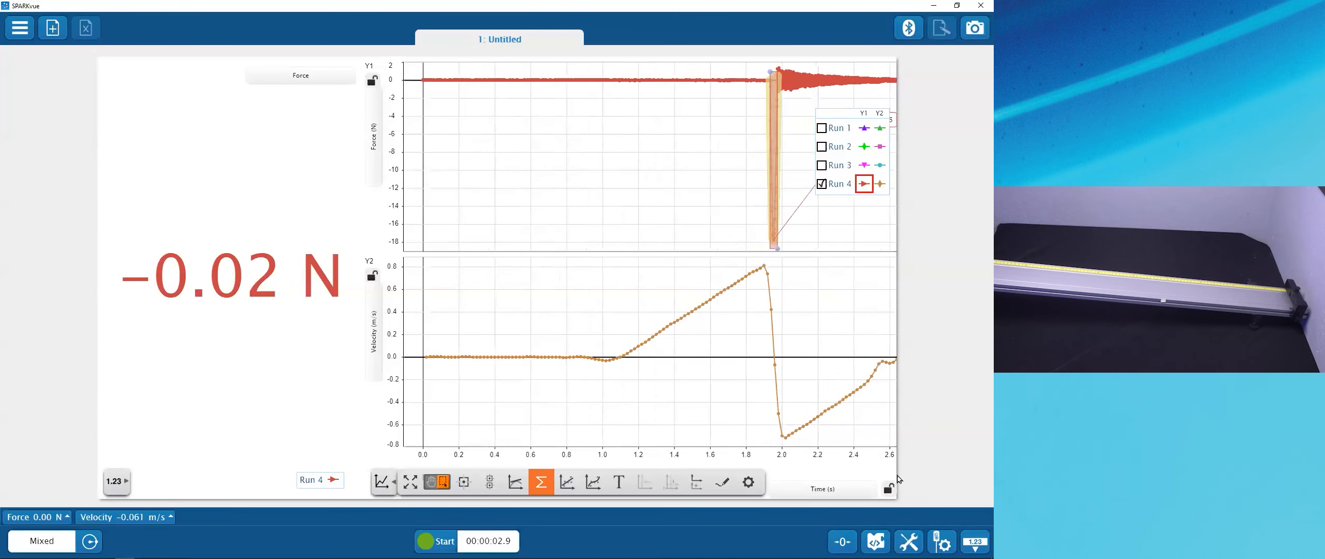
left_click_drag(846, 325, 612, 314)
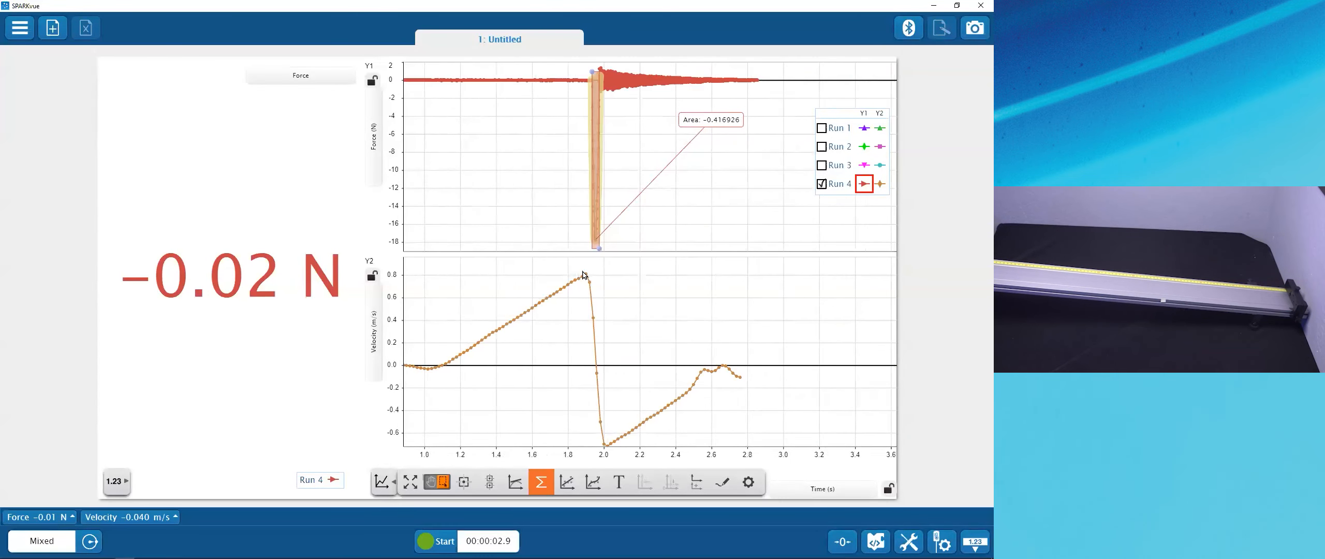
Step: Measure the change in Run 4 velocity with the delta coordinates tool, from the maximum before the impact to the minimum after it
left_click(880, 184)
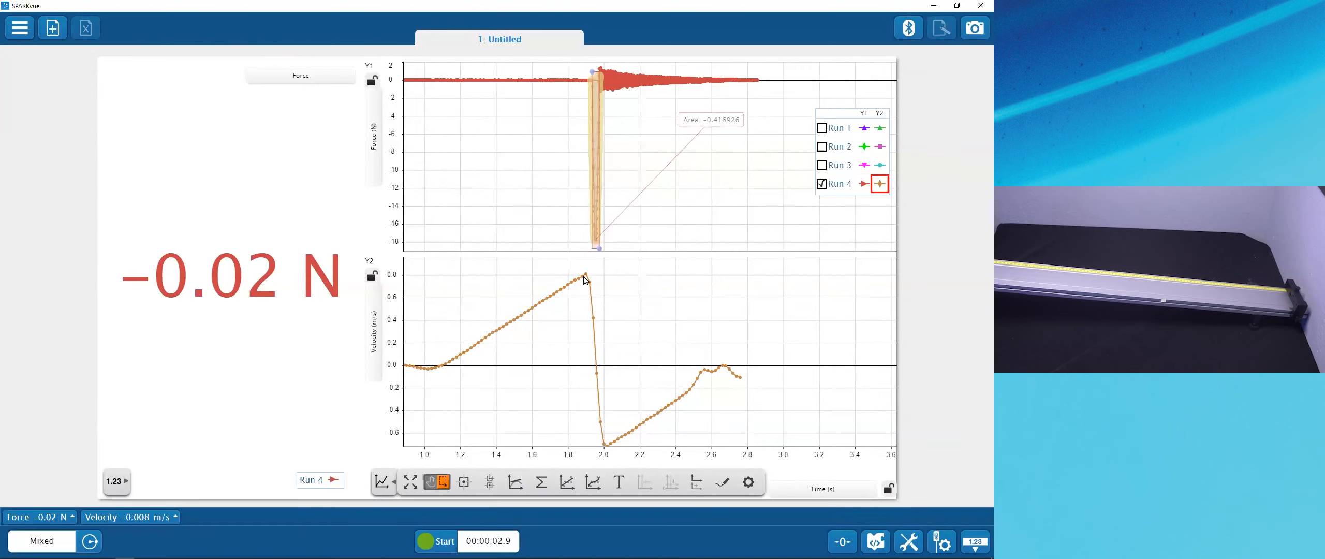
left_click(567, 254)
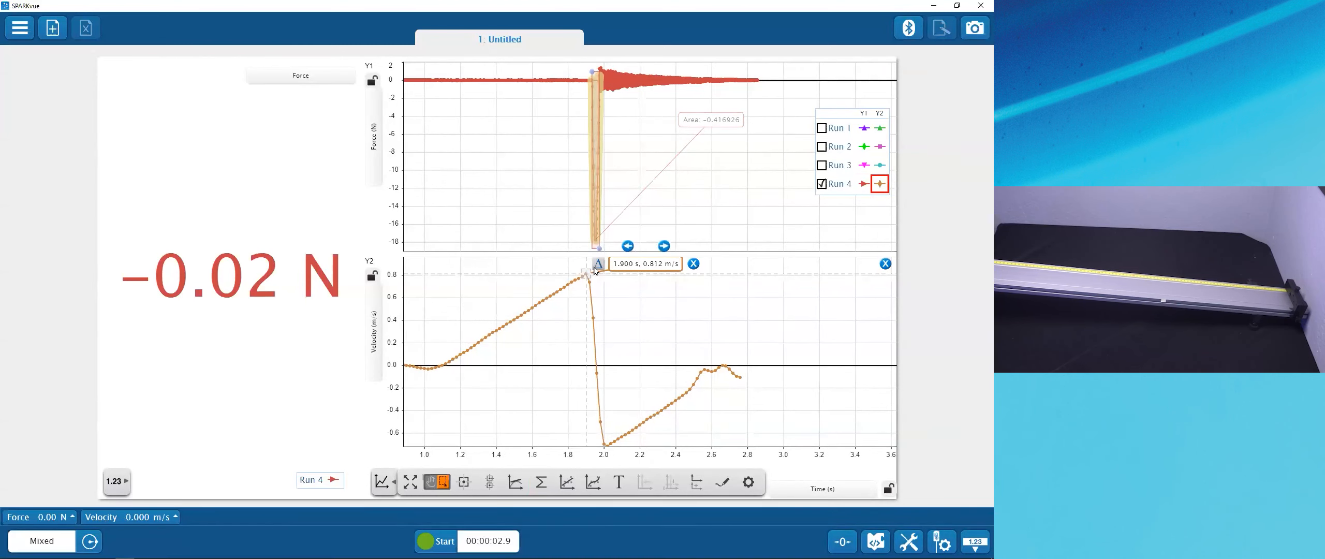
left_click(598, 264)
left_click_drag(723, 365, 611, 445)
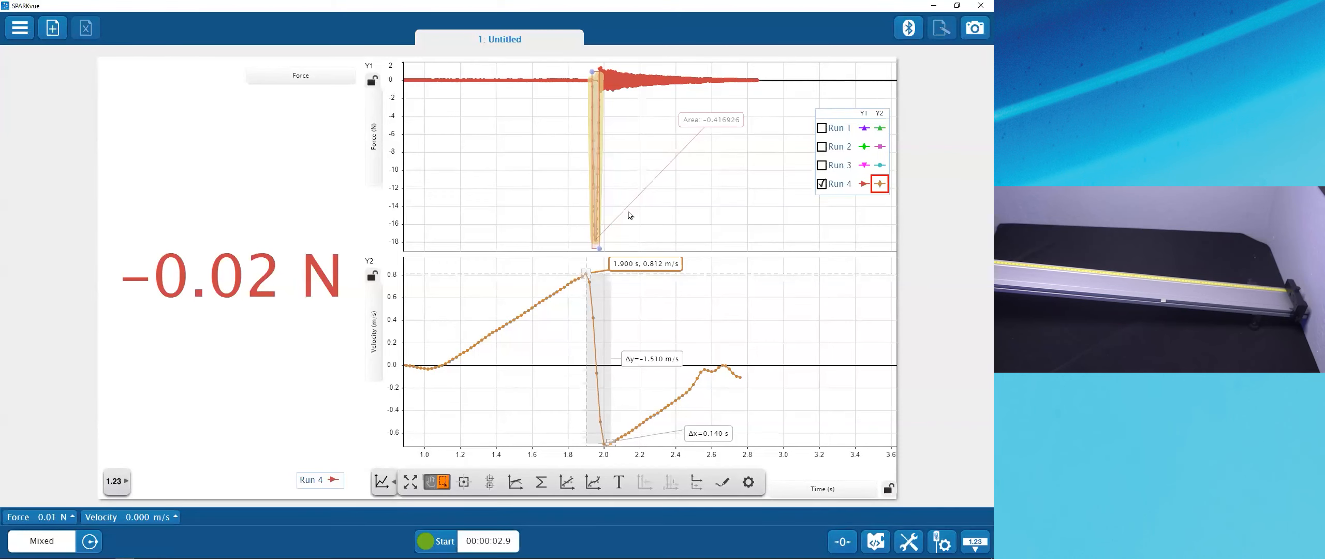
Step: Switch to the PowerPoint slide show with the Cart Collision slide
key("alt+Tab")
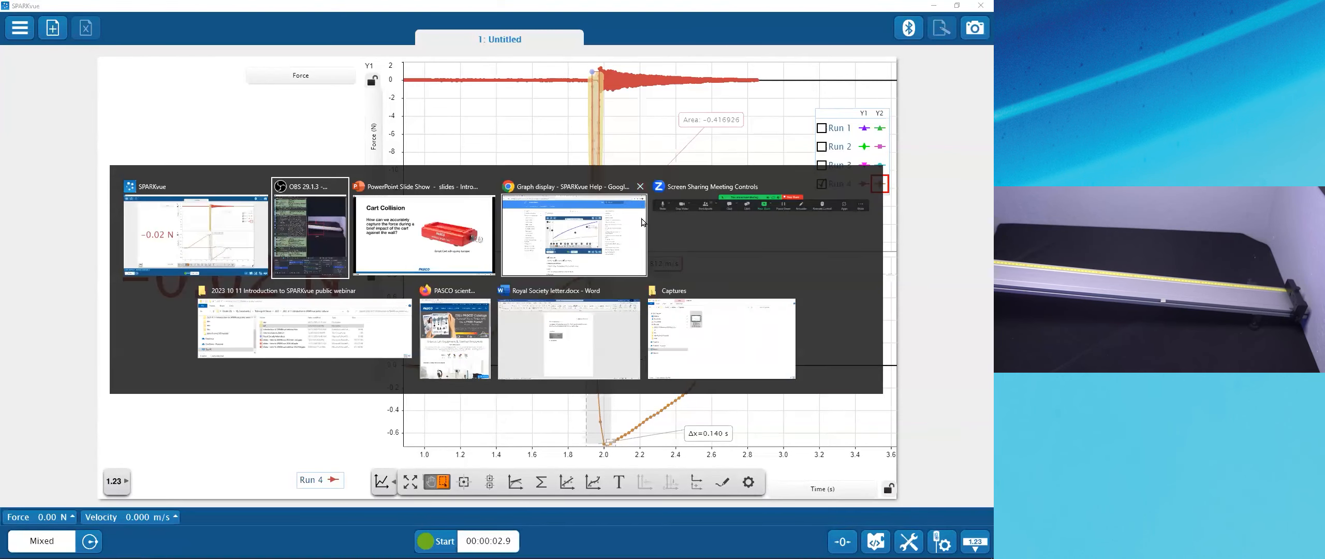
key("alt+Tab")
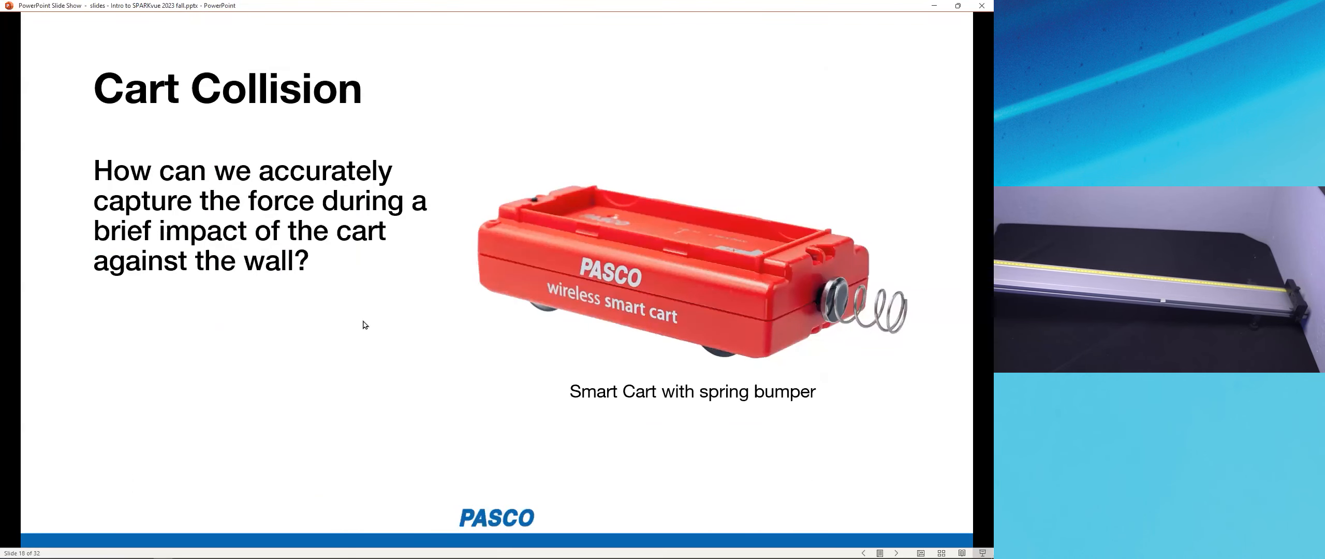
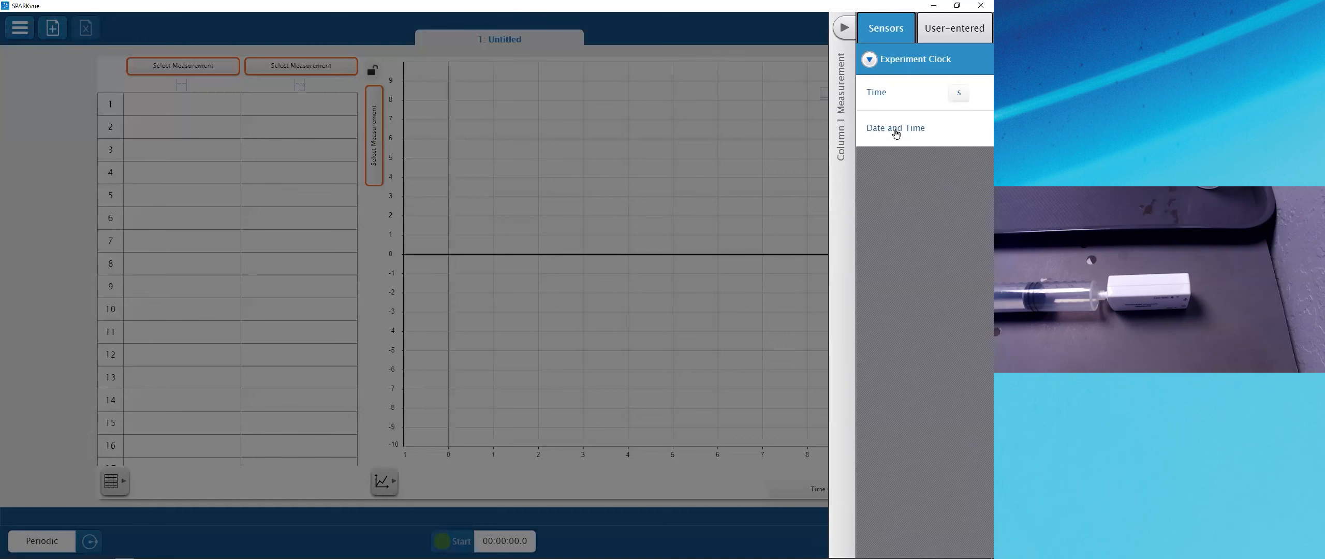
Step: Leave the table column's measurement unassigned and connect the wireless Pressure sensor
left_click(845, 33)
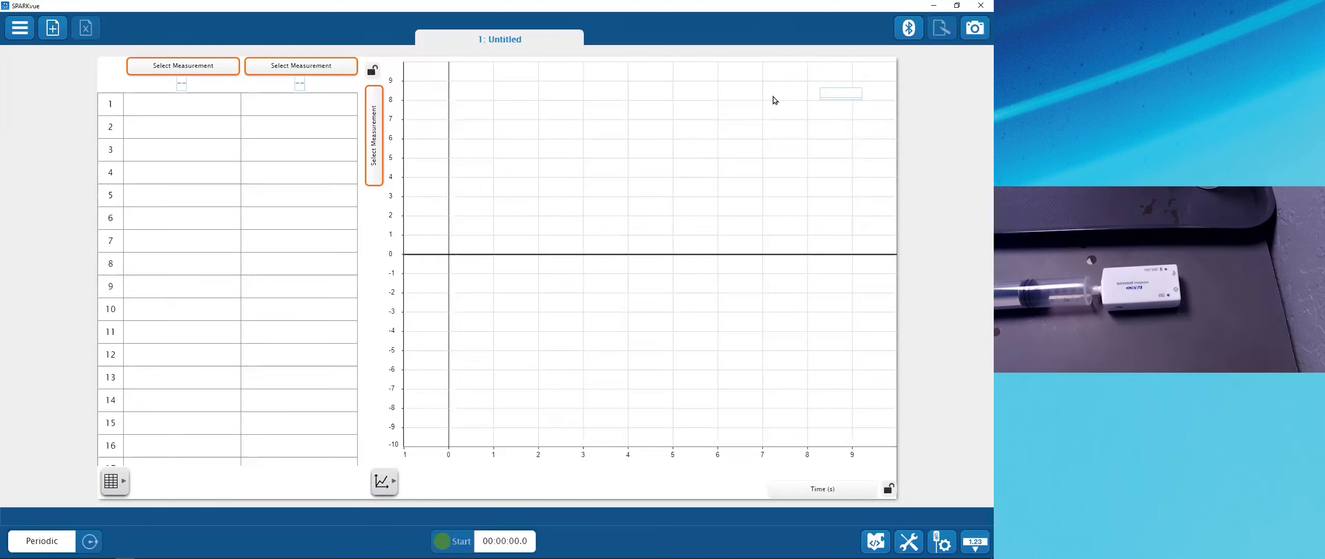
left_click(908, 28)
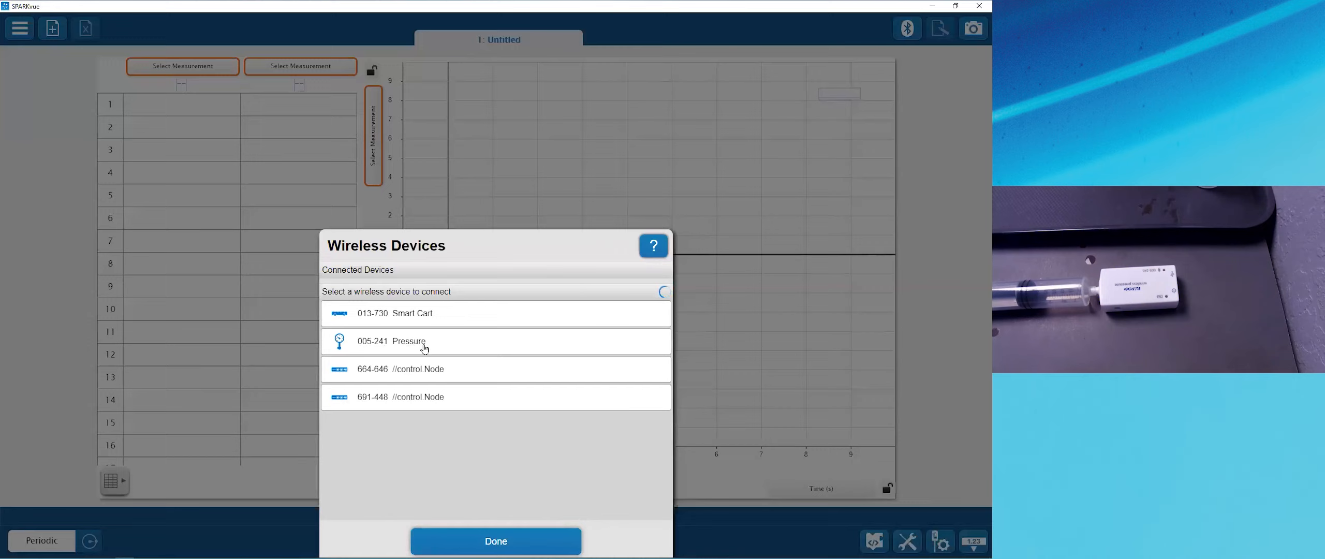
left_click(364, 331)
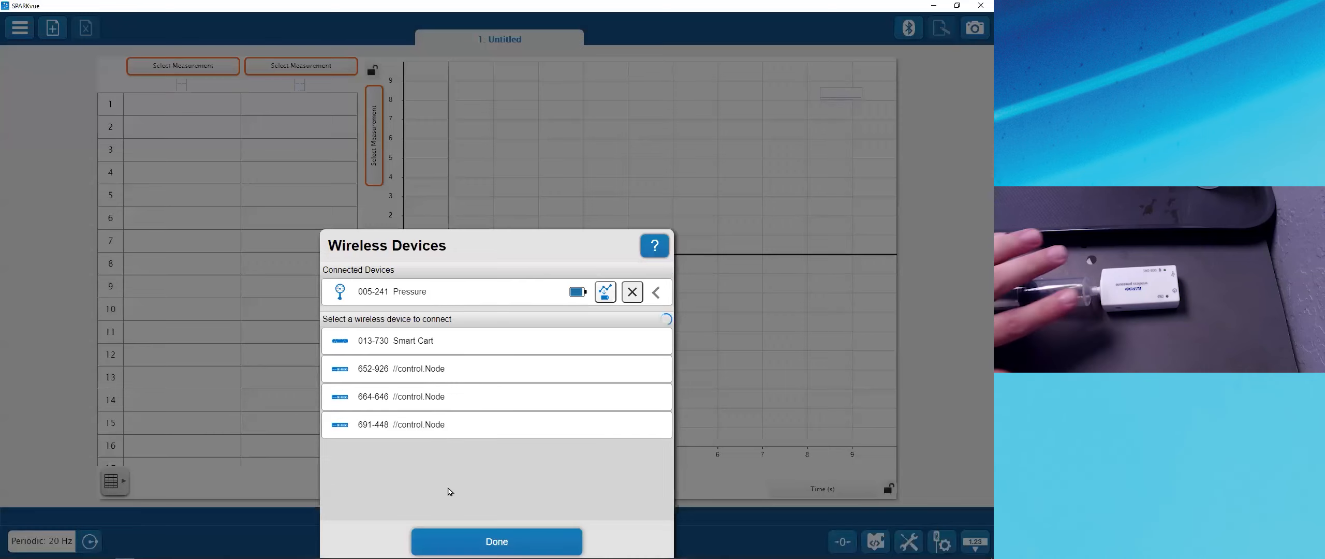
left_click(278, 293)
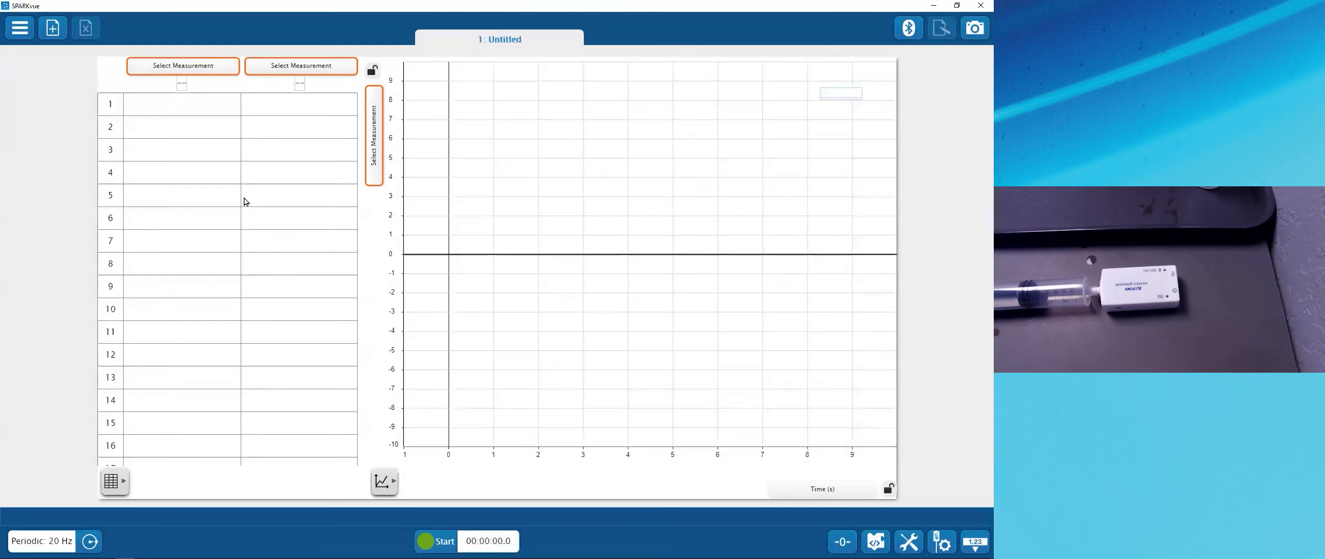
Step: Assign Pressure in kPa to the table's second column and to the graph's y-axis
left_click(300, 72)
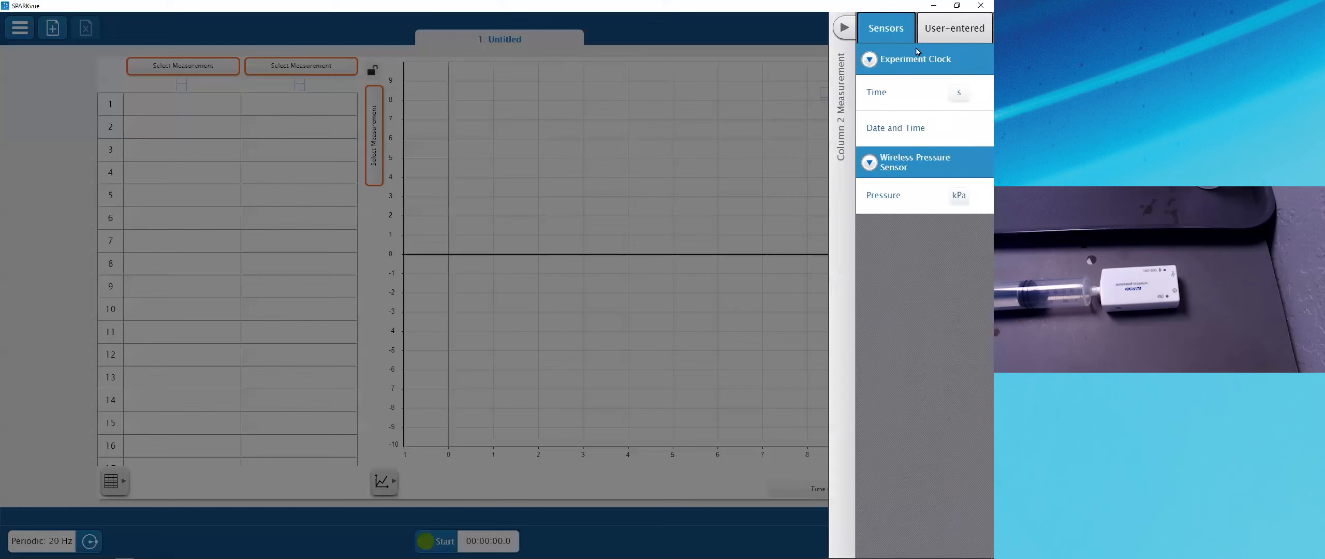
left_click(911, 196)
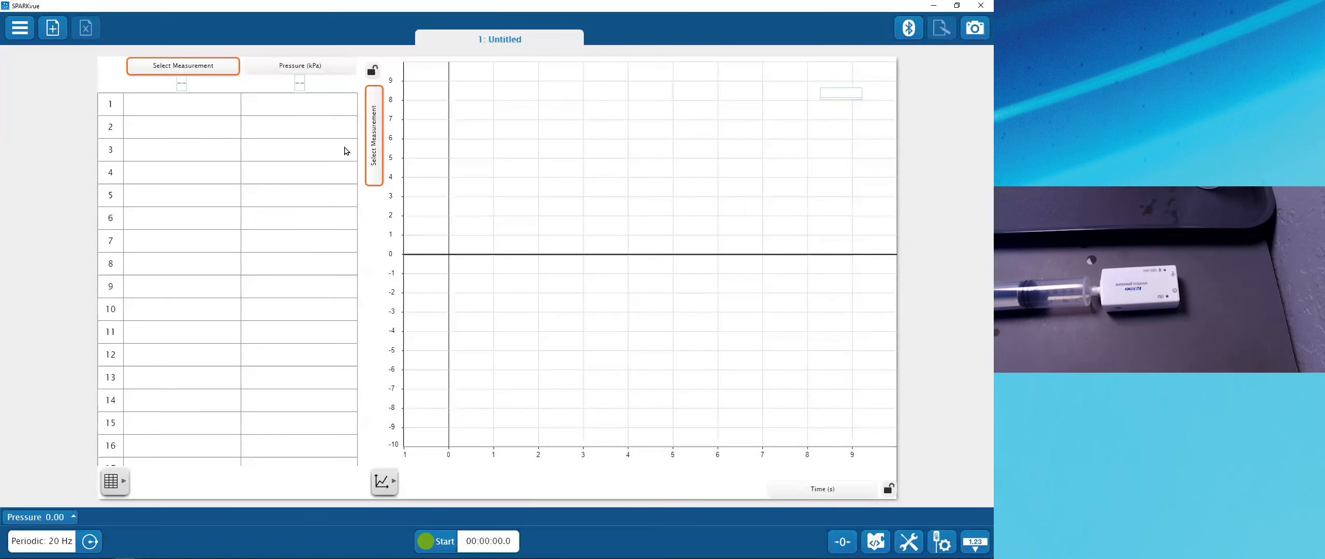
left_click(376, 126)
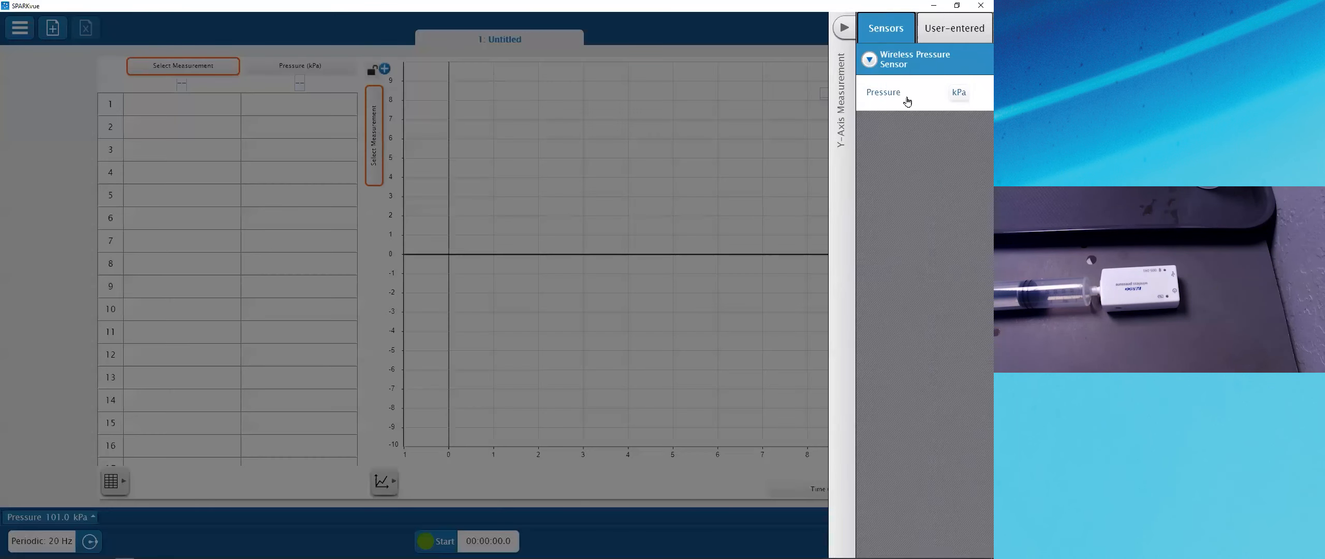
left_click(907, 99)
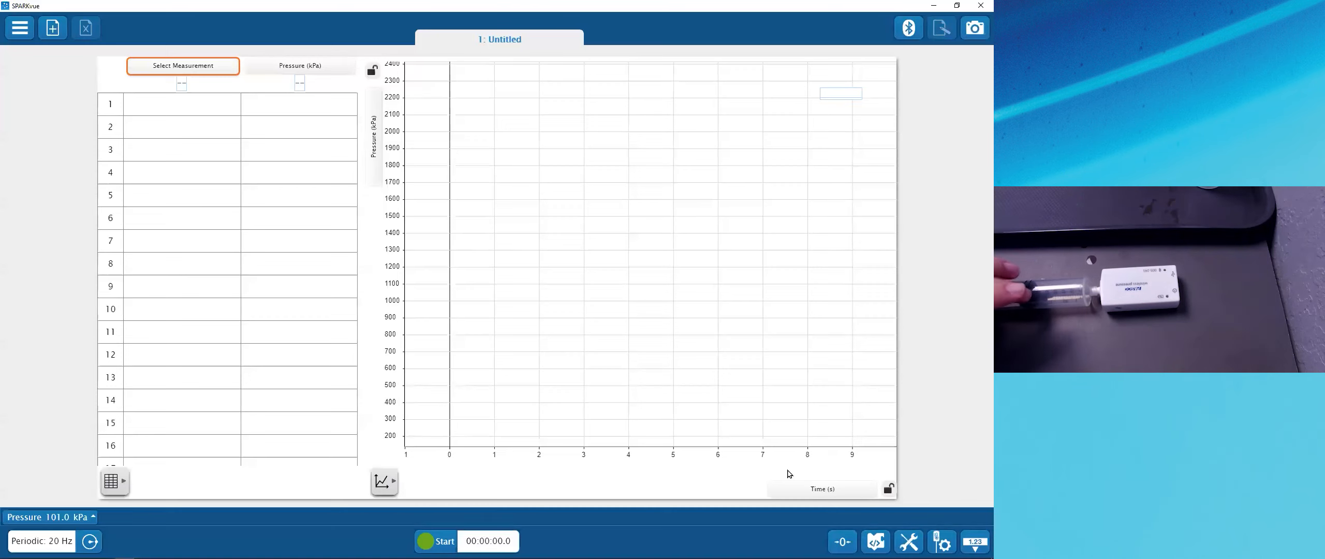
Step: Enter 60, 55, 50, 45, 40, 35, 30, 25, 20 and 15 in rows 1 to 10 of the table's first column
left_click(176, 110)
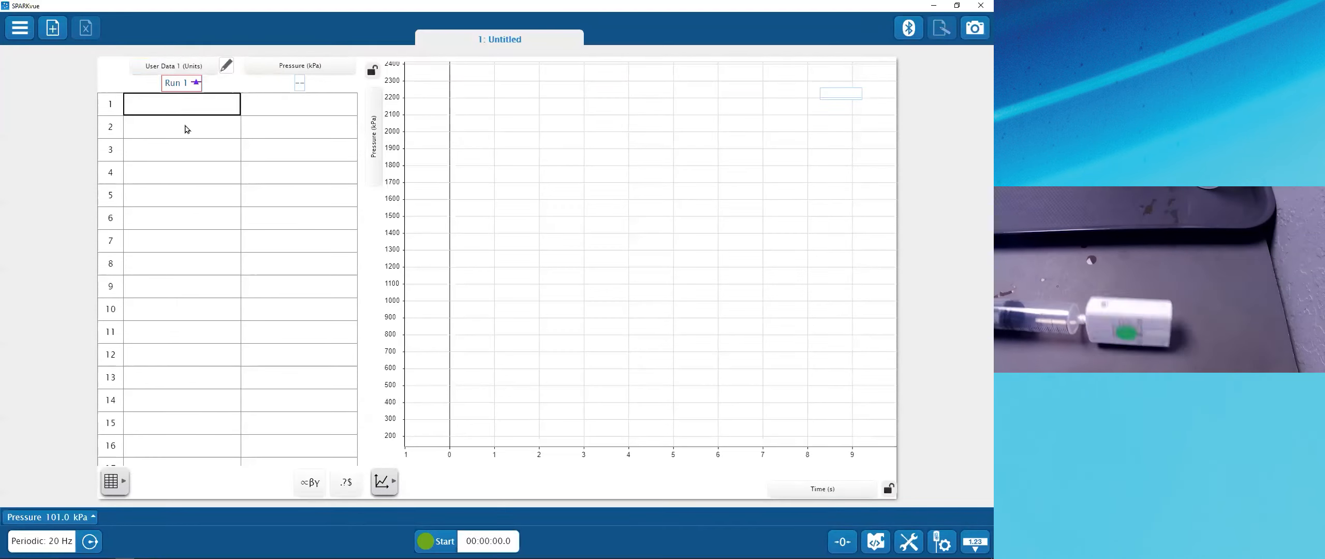
type("60")
key("Return")
type("55")
key("Return")
type("50")
key("Return")
type("45")
key("Return")
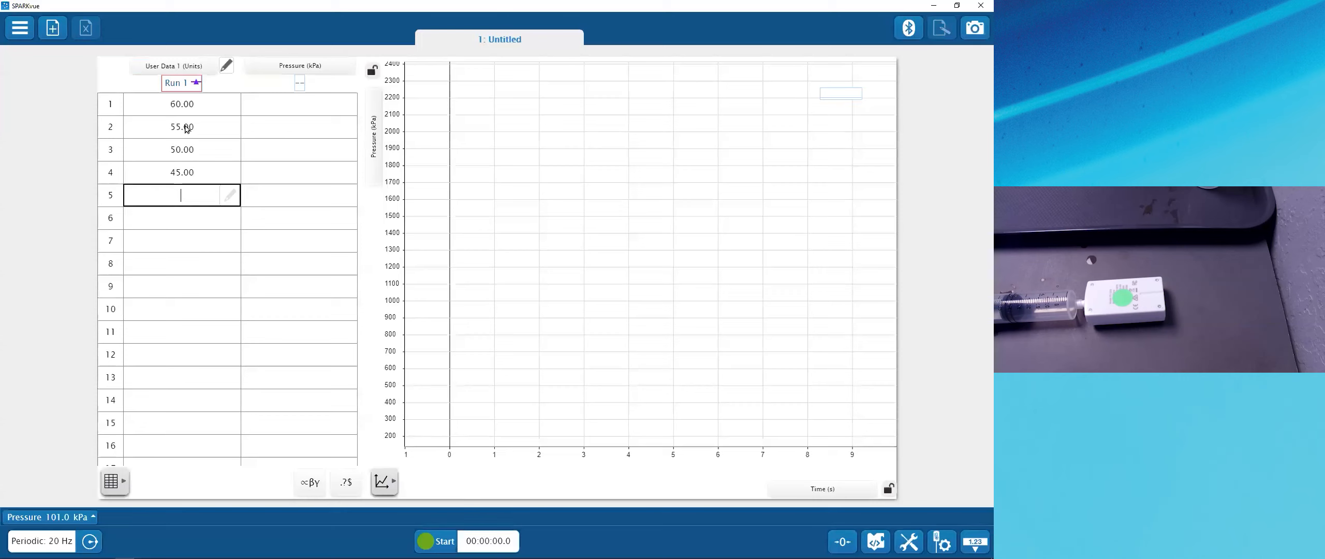
key("Return")
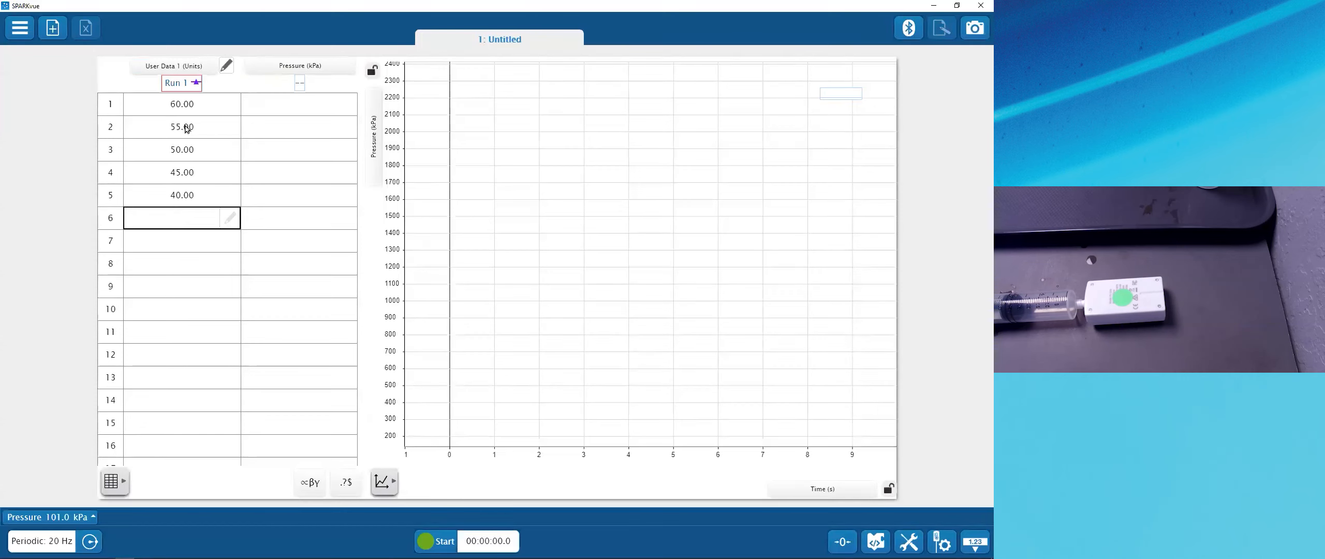
type("35")
key("Return")
type("30")
key("Return")
type("25")
key("Return")
type("20")
key("Return")
type("15")
key("Return")
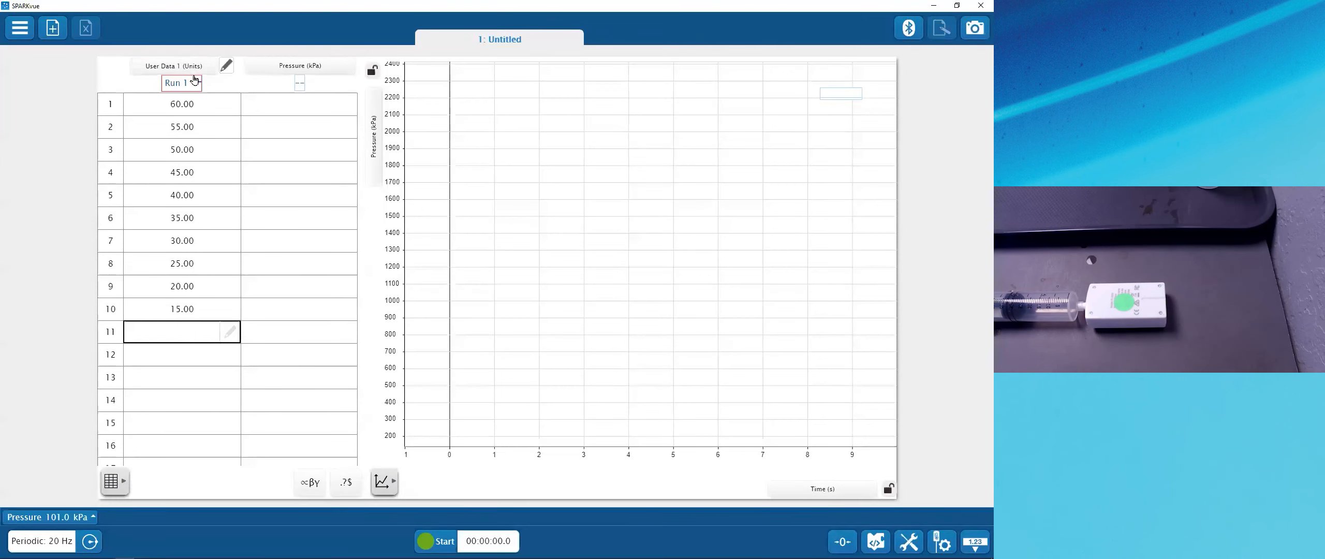
Step: Name the table's first-column measurement Volume and set its units to mL
left_click(227, 65)
left_click(441, 173)
type("Volume")
left_click(425, 210)
type("mL")
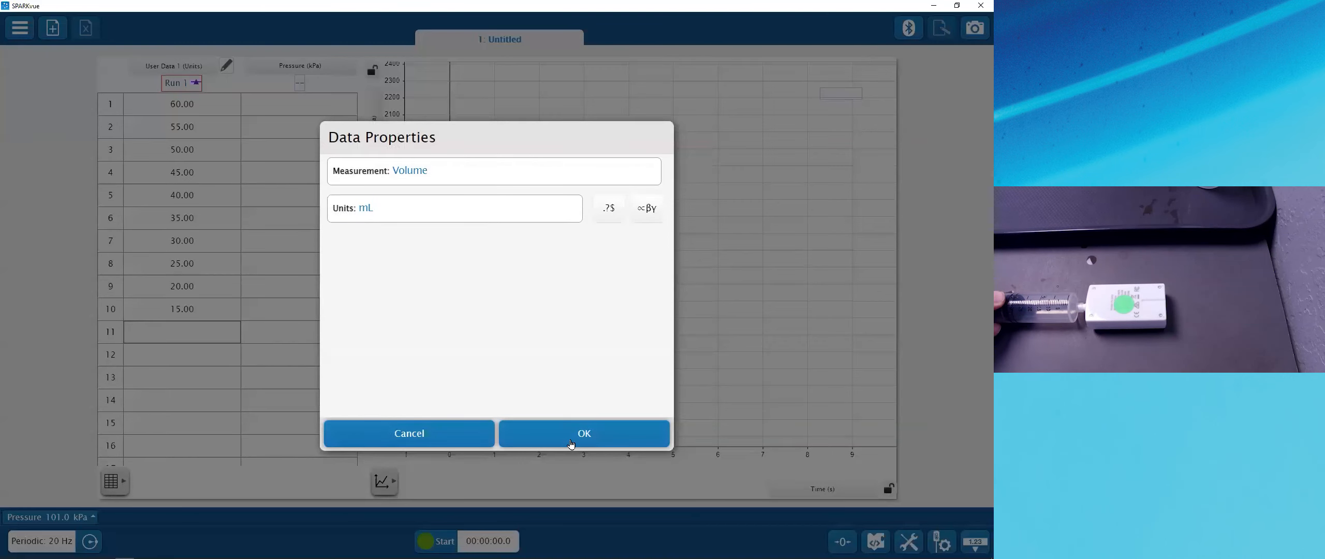
left_click(571, 444)
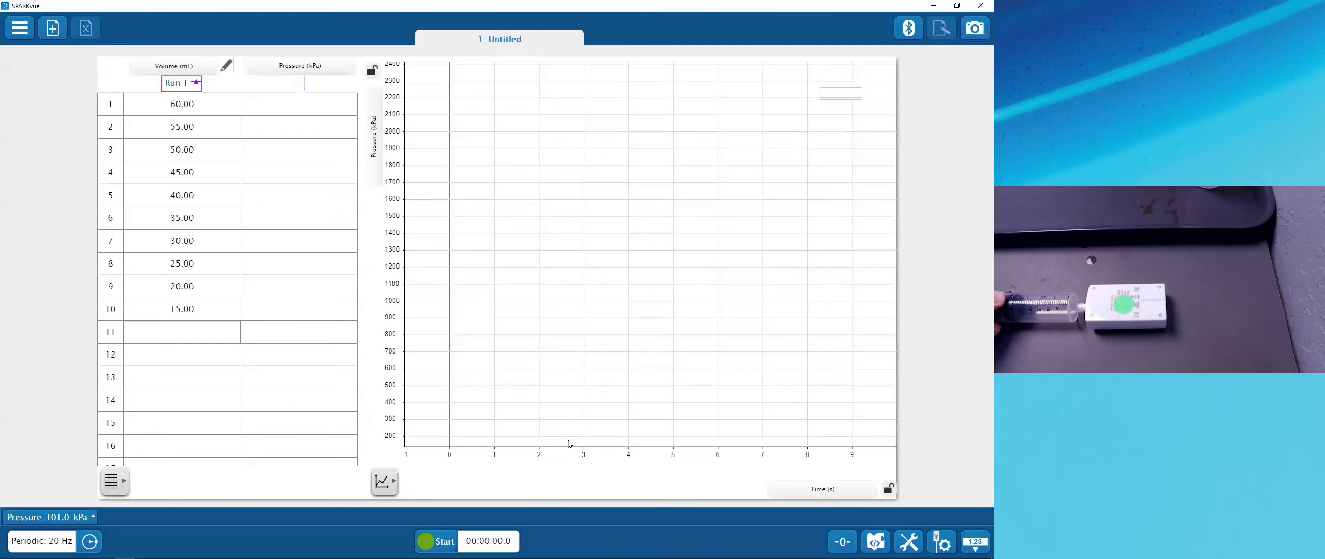
Step: Assign the user-entered Volume in mL to the graph's x-axis
left_click(838, 490)
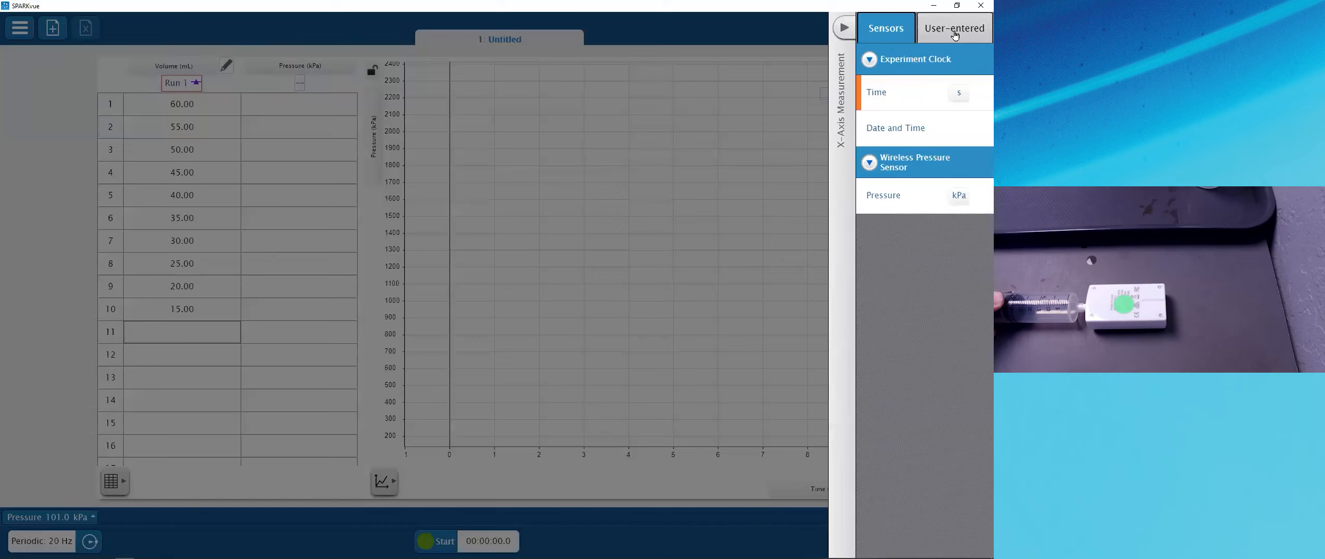
left_click(954, 35)
left_click(895, 130)
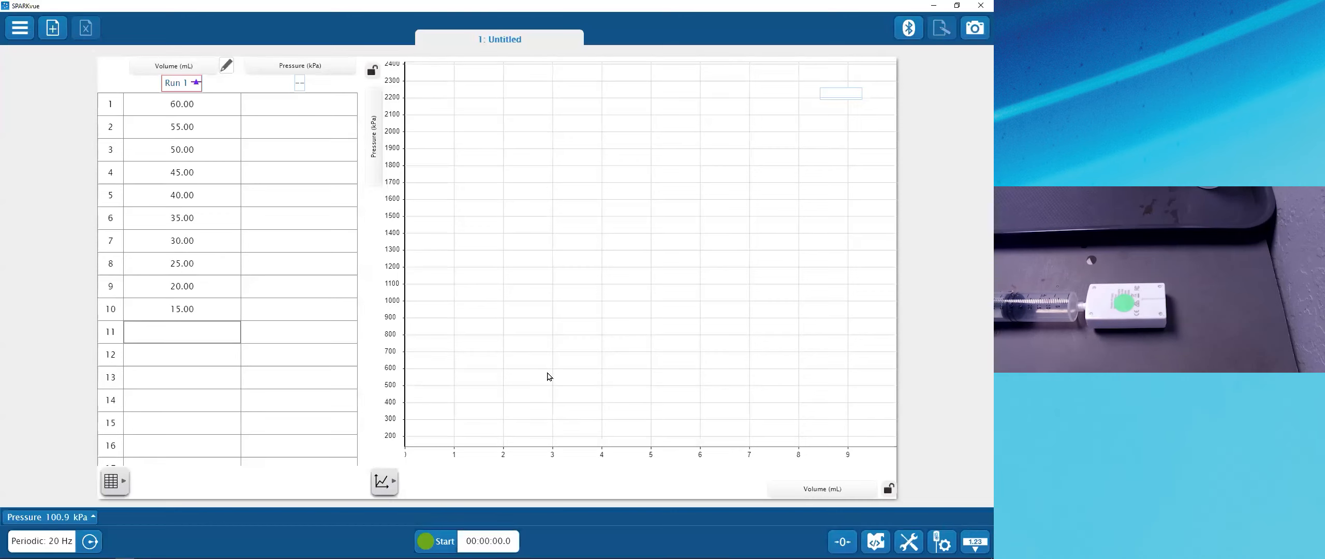
Step: Record a short trial run with periodic sampling at 20 Hz and review its pressure readings in the table
left_click(441, 540)
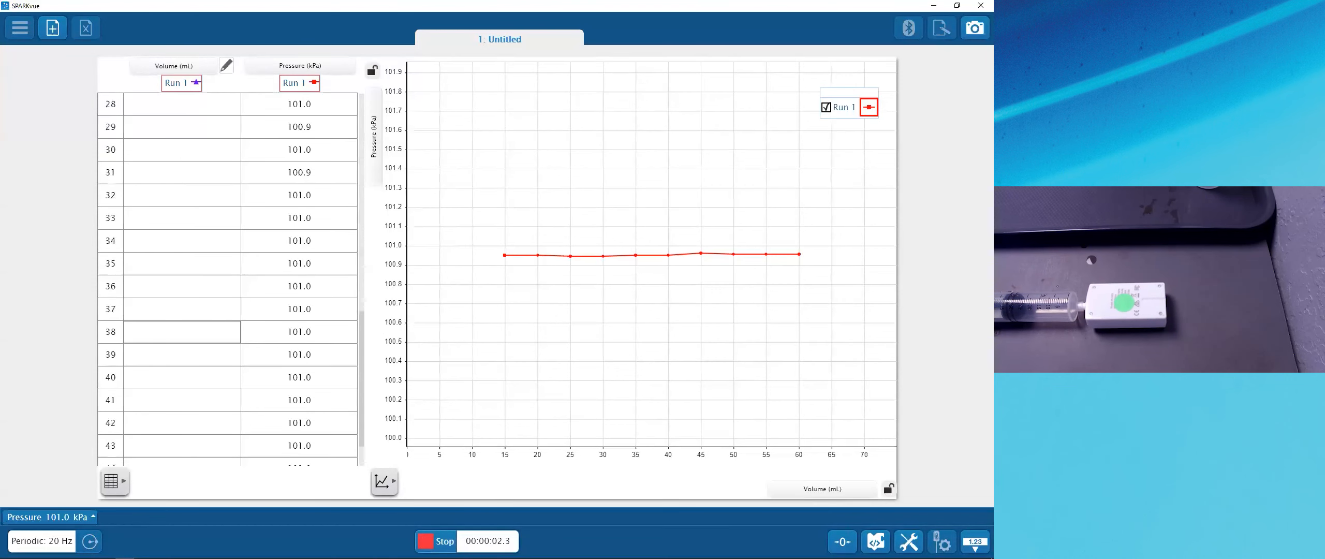
left_click(442, 540)
scroll(288, 193, "up", 3)
scroll(313, 308, "down", 3)
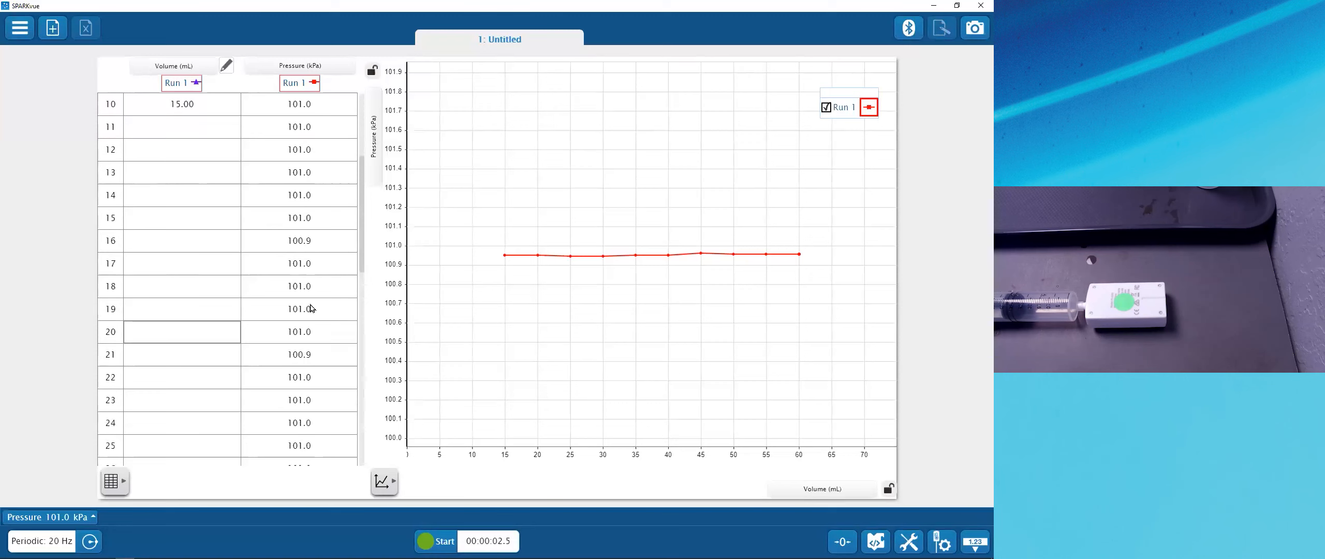
scroll(331, 307, "down", 7)
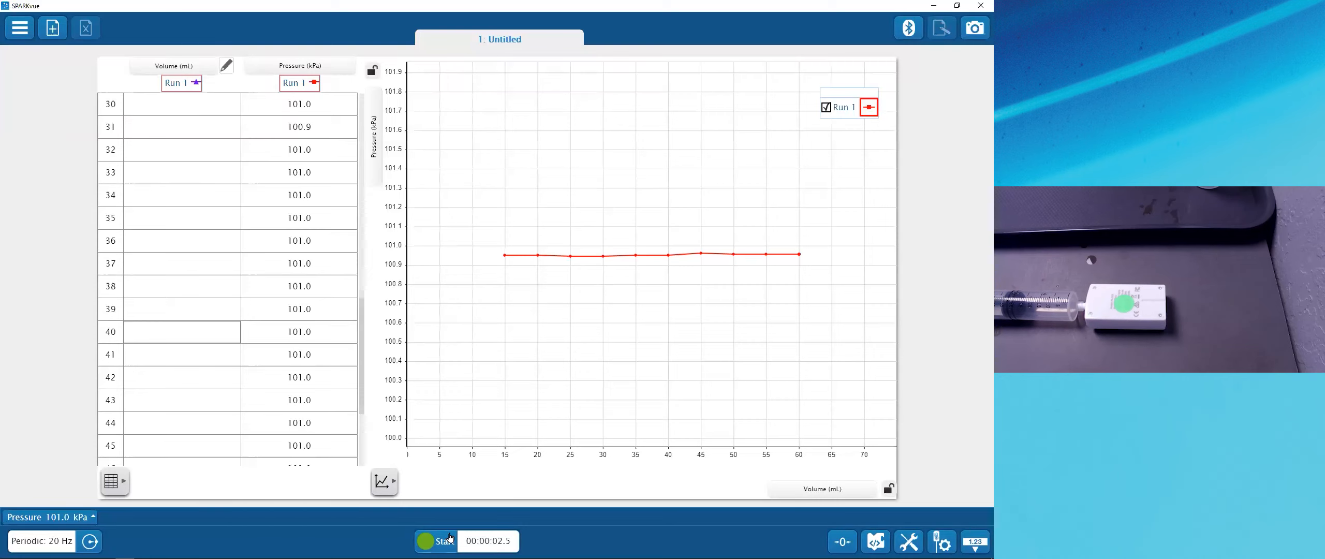
scroll(288, 213, "up", 10)
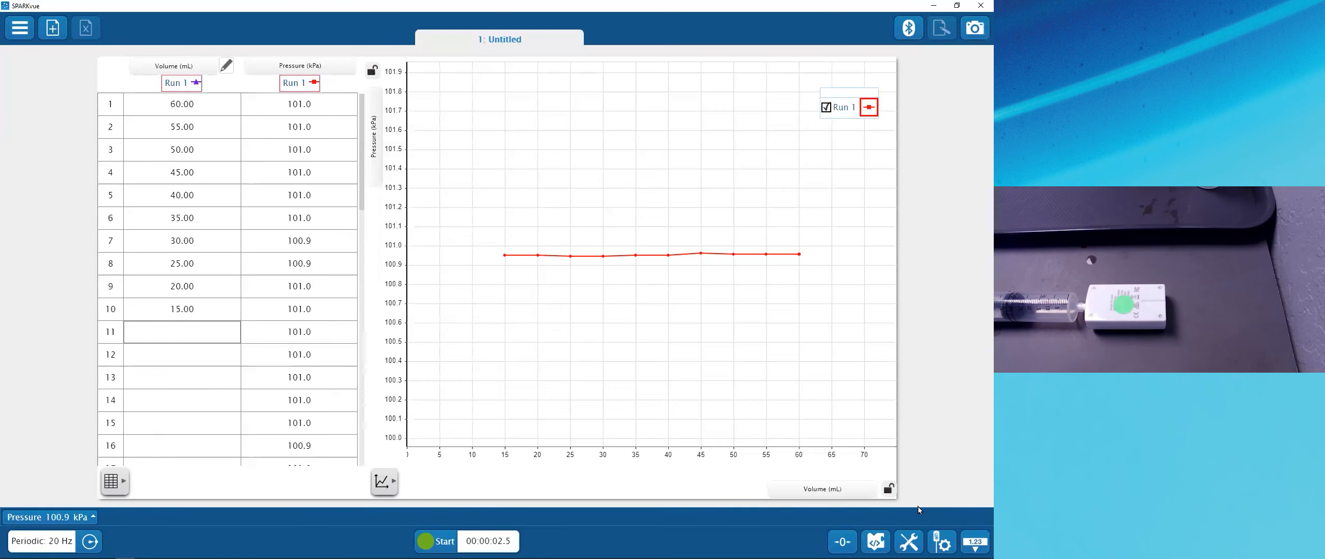
Step: Delete the periodic trial run from the experiment's recorded runs
left_click(908, 541)
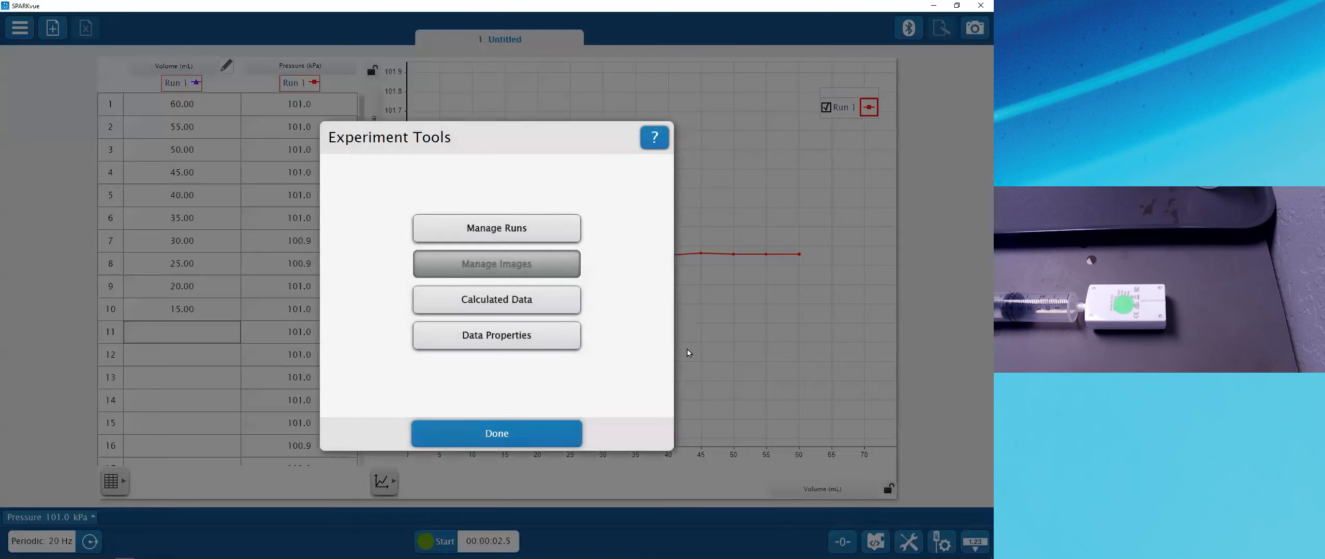
left_click(521, 228)
left_click(512, 208)
left_click(413, 326)
left_click(486, 433)
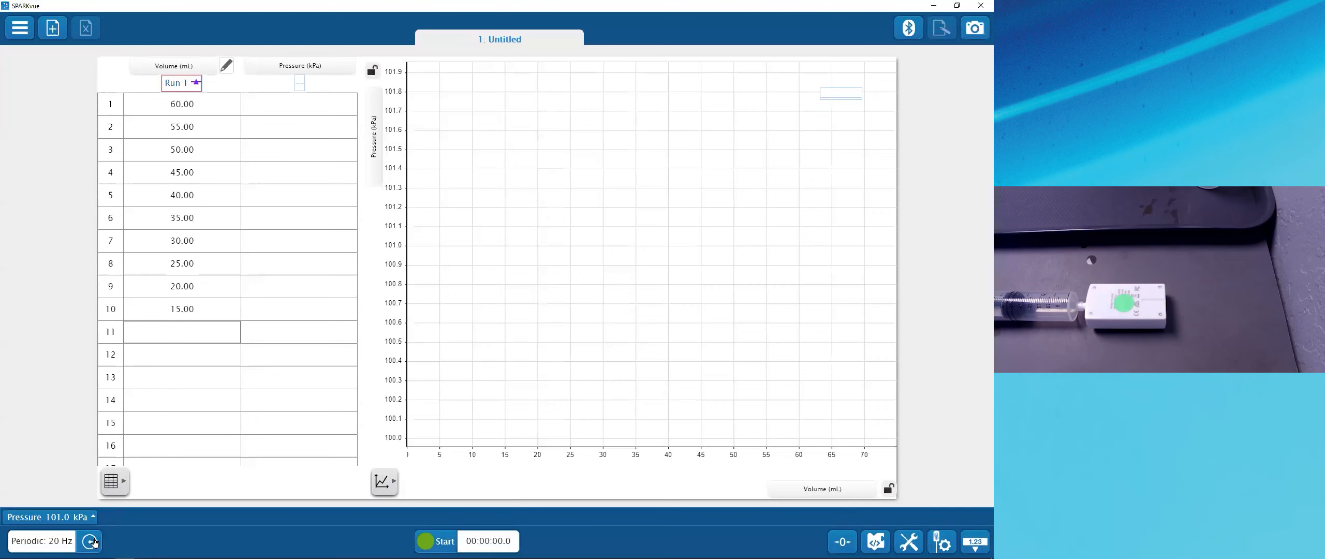
Step: Change the sampling mode from periodic to Manual and start data collection
left_click(93, 541)
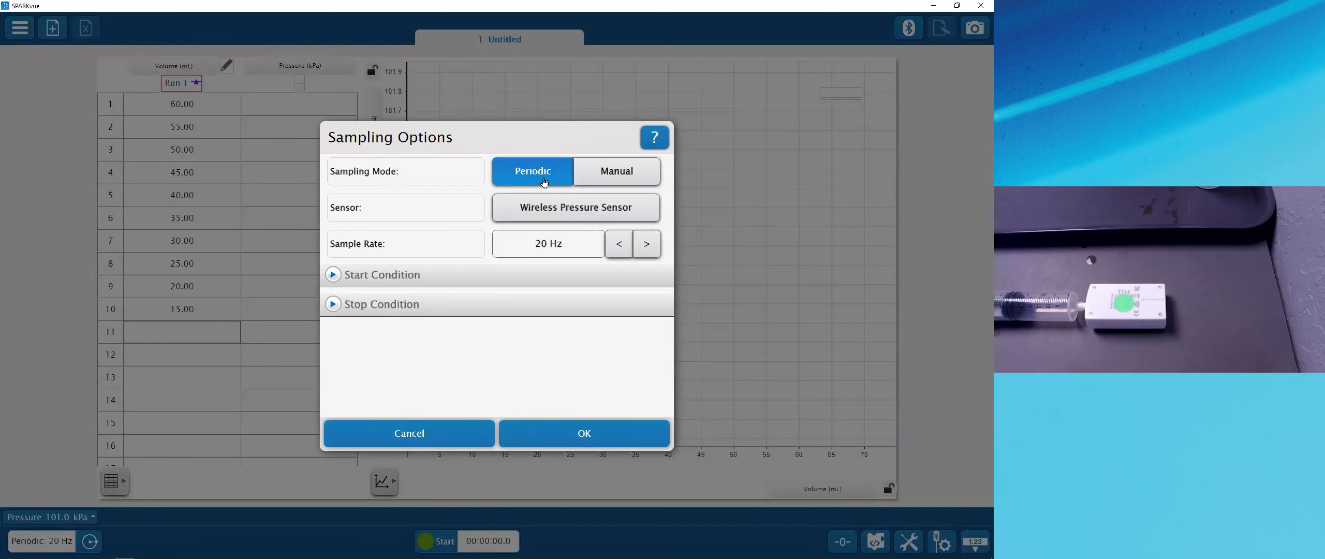
left_click(610, 178)
left_click(592, 440)
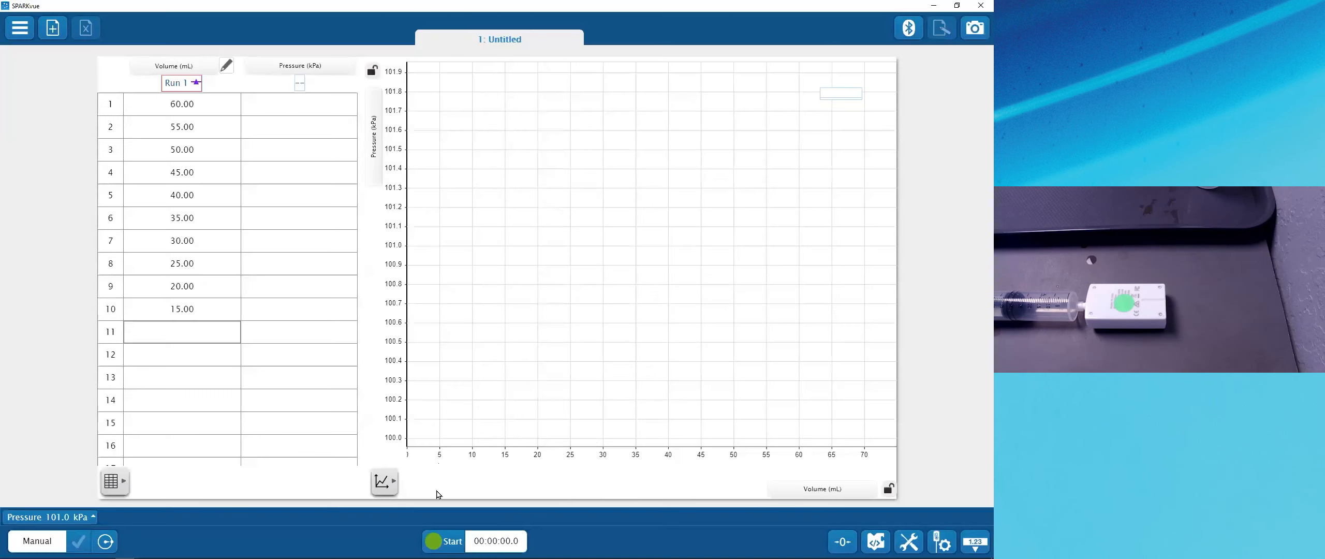
left_click(444, 541)
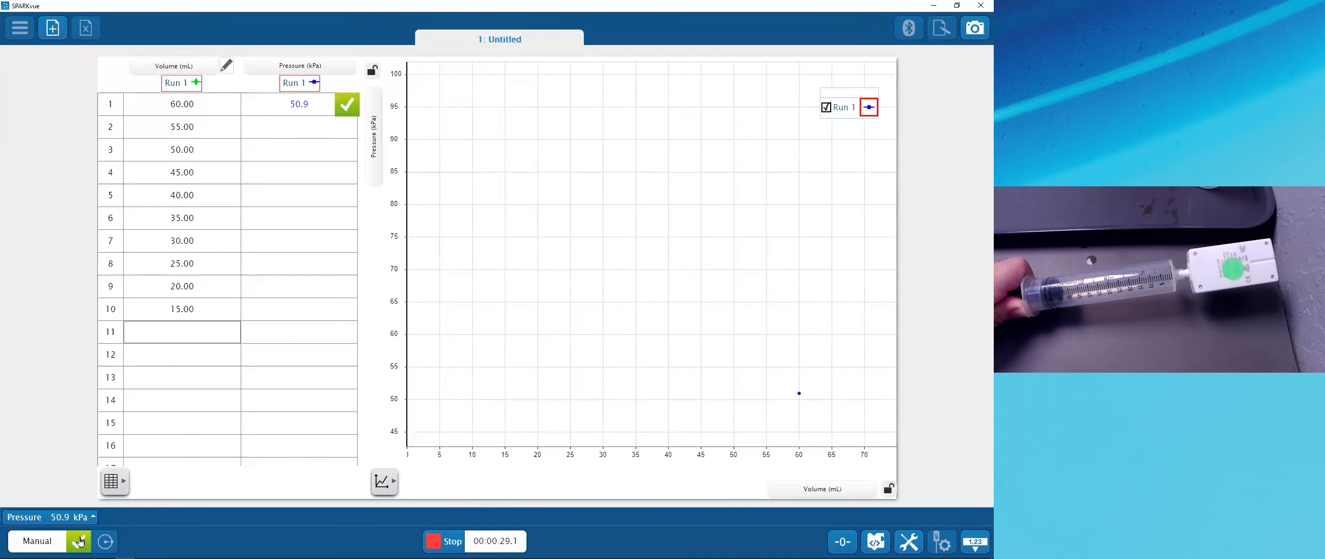
Step: Try to keep the pressure readings one by one for rows 1 to 5, starting at 60 mL
left_click(347, 105)
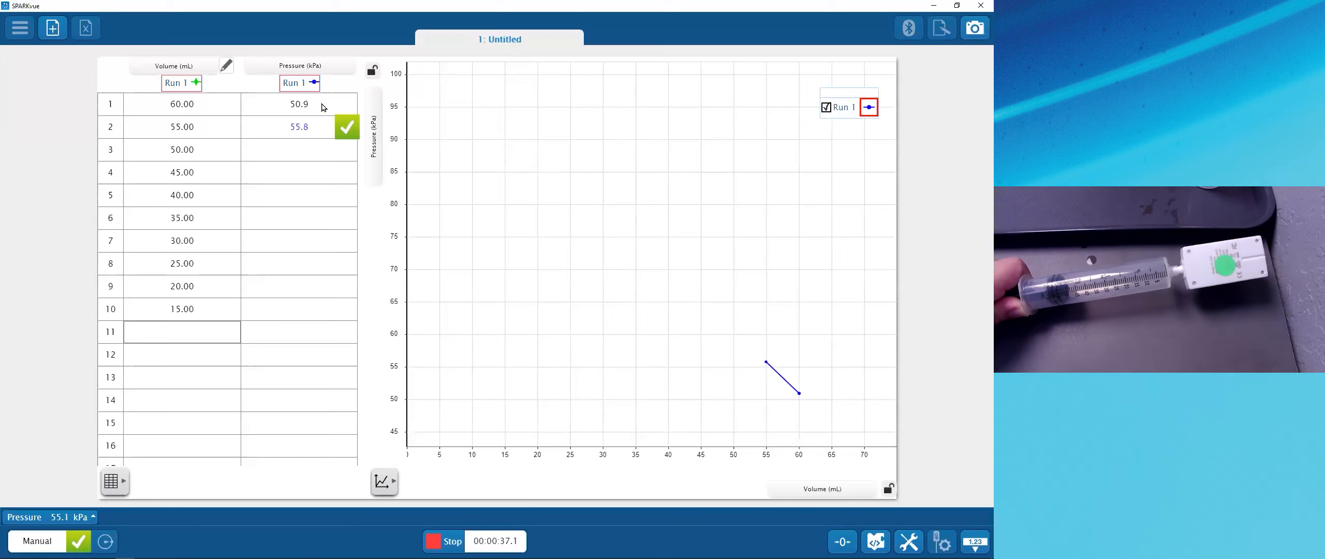
left_click(346, 133)
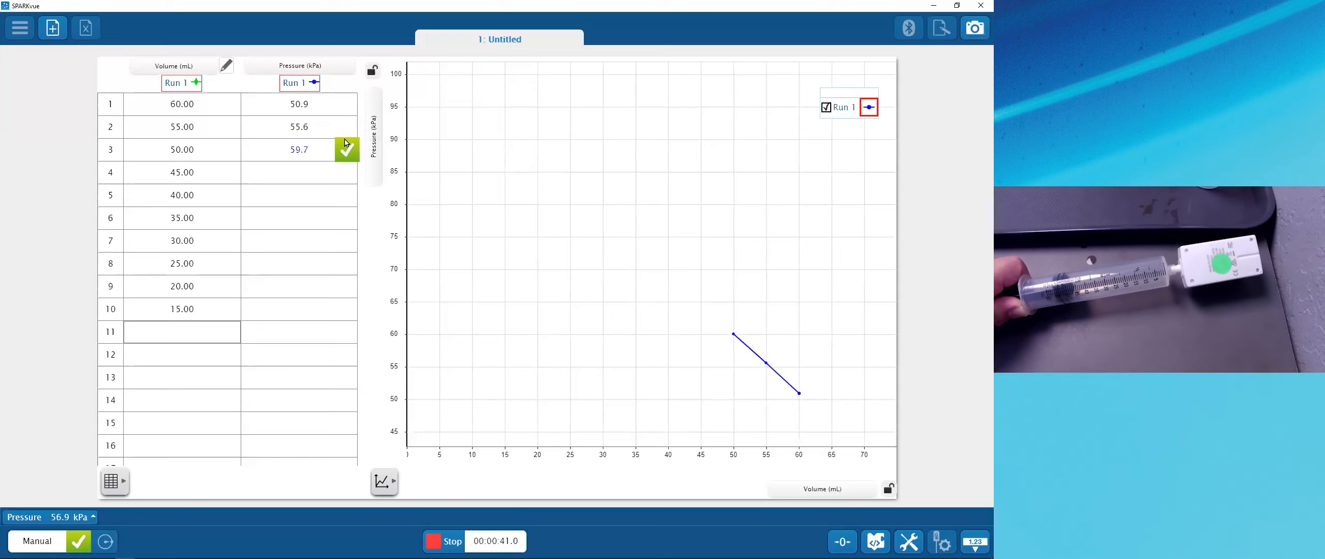
left_click(346, 145)
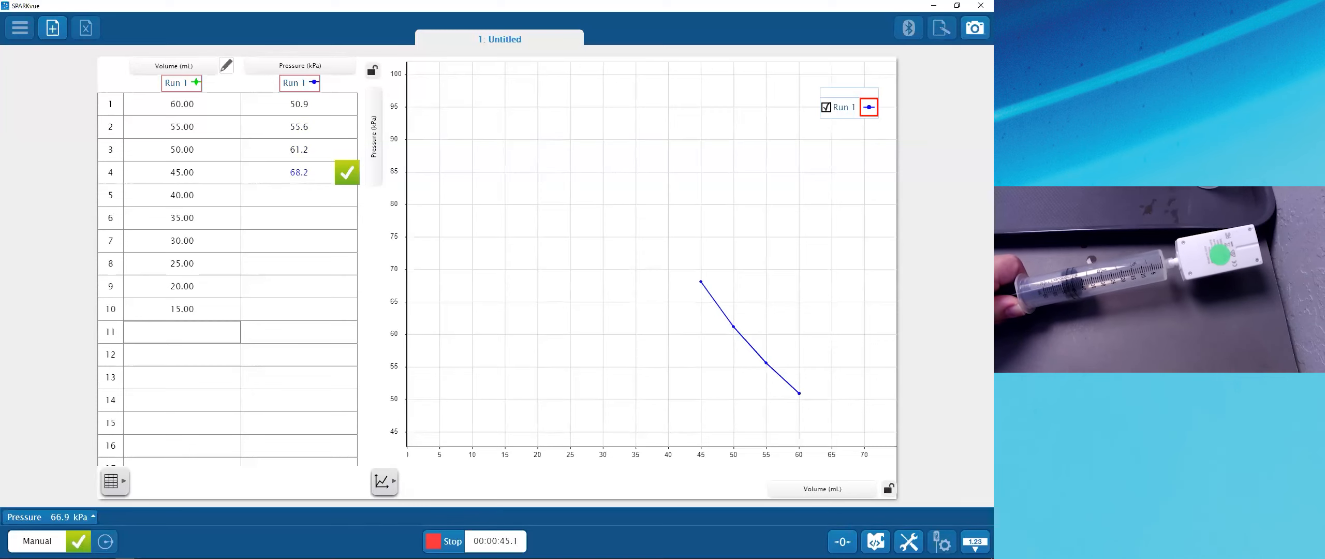
left_click(79, 541)
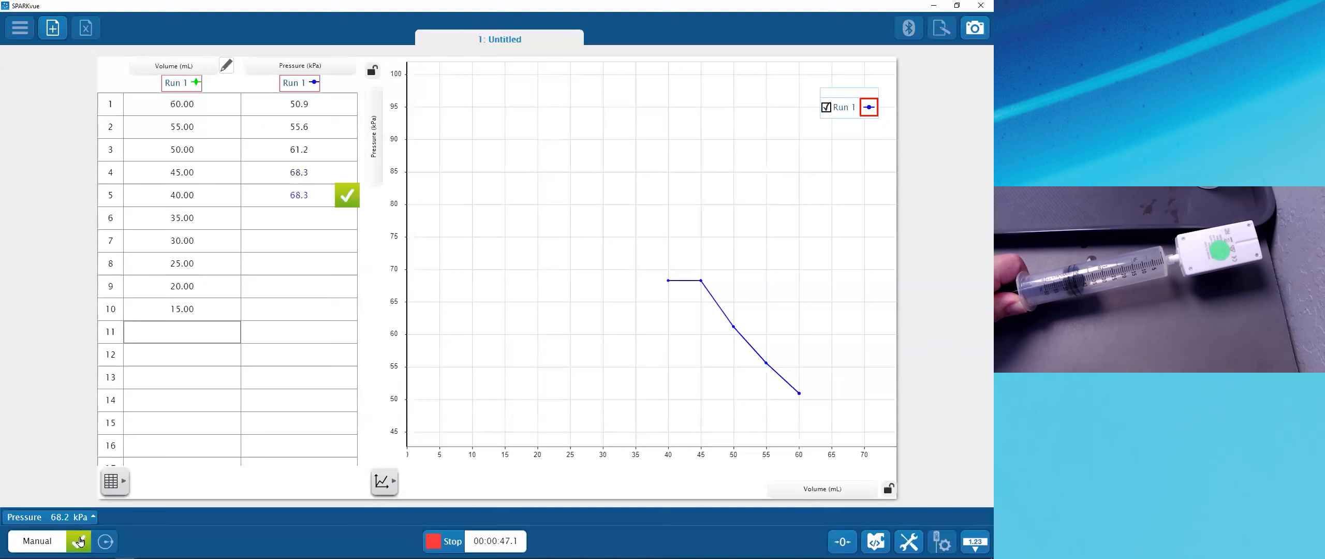
left_click(80, 541)
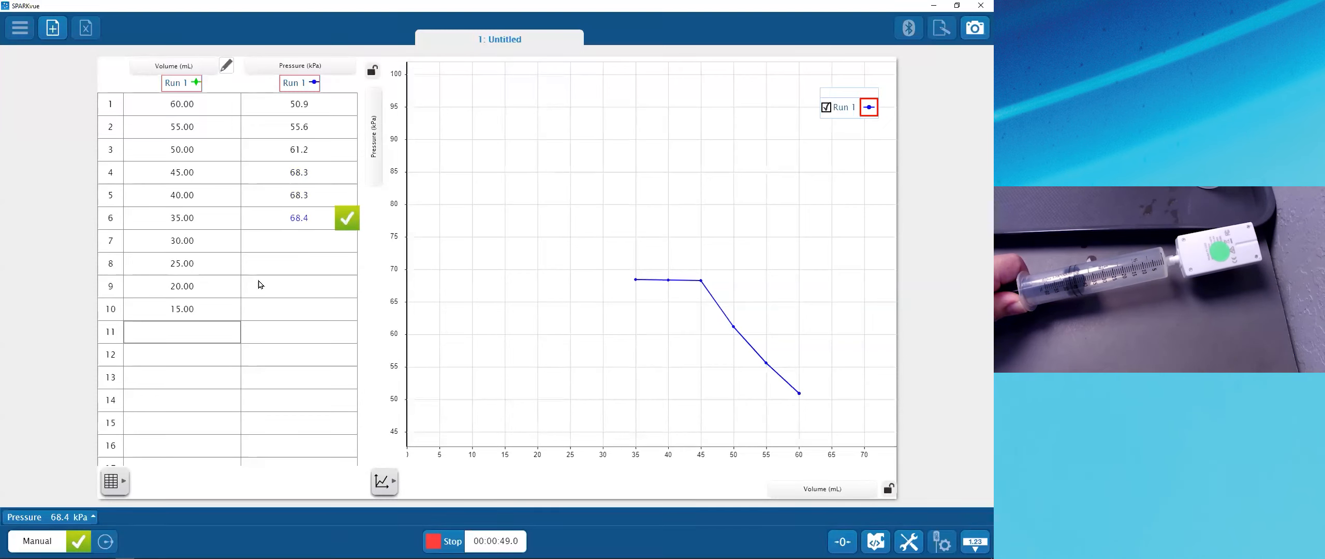
left_click(296, 198)
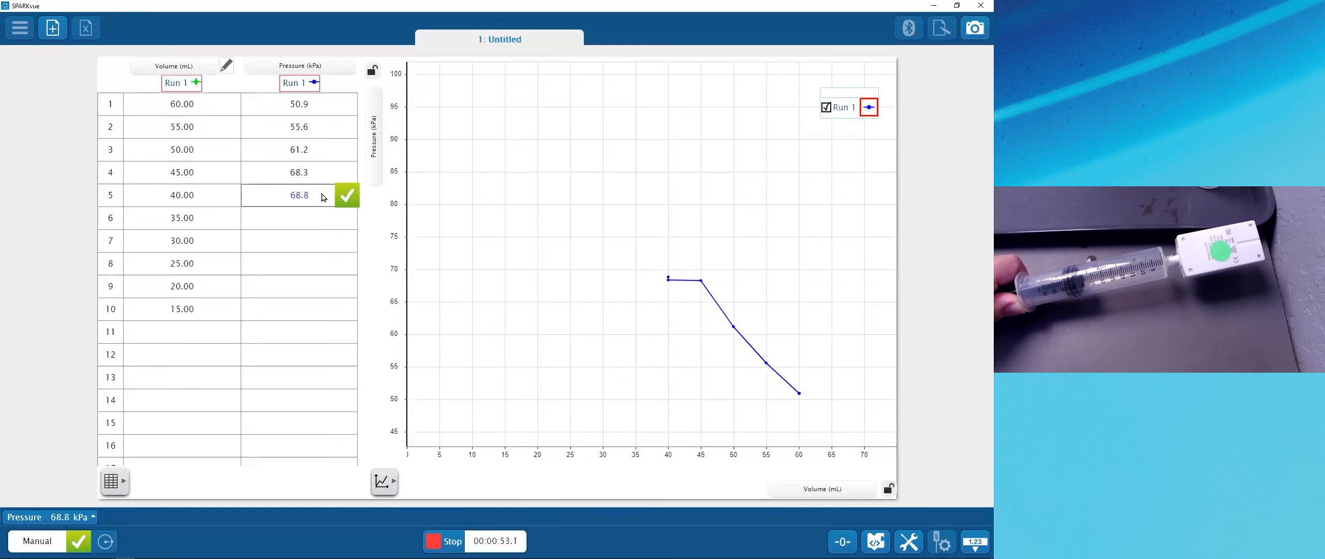
Step: Re-record the pressure from row 1, keeping one reading per volume from 60 down to 15 mL, and stop data collection
left_click(299, 106)
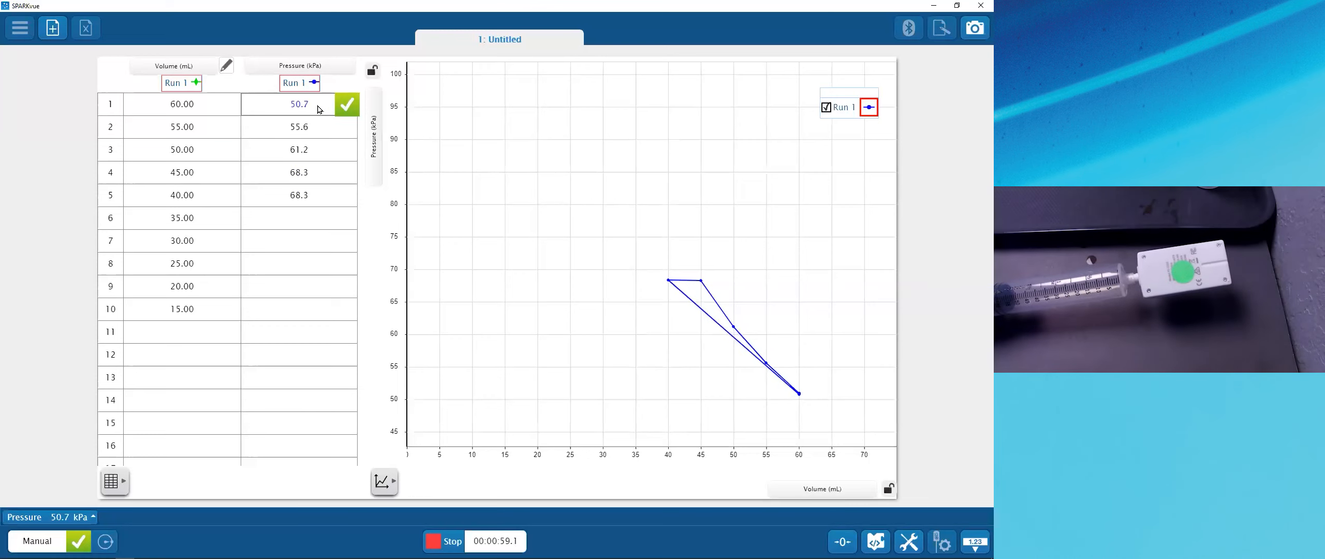
left_click(346, 105)
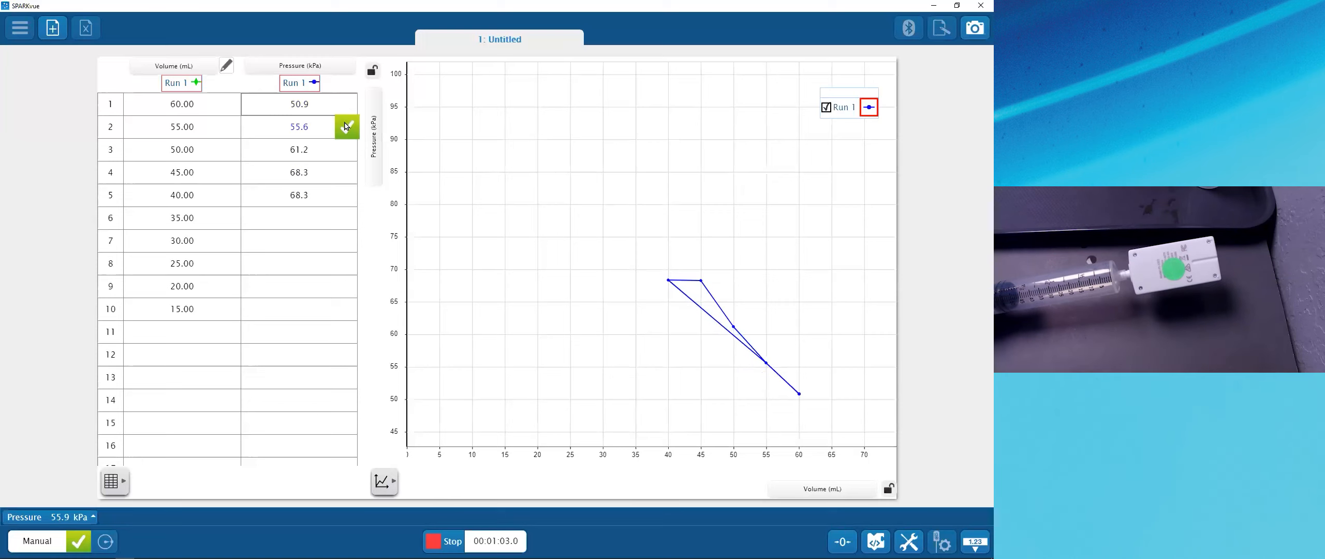
left_click(347, 128)
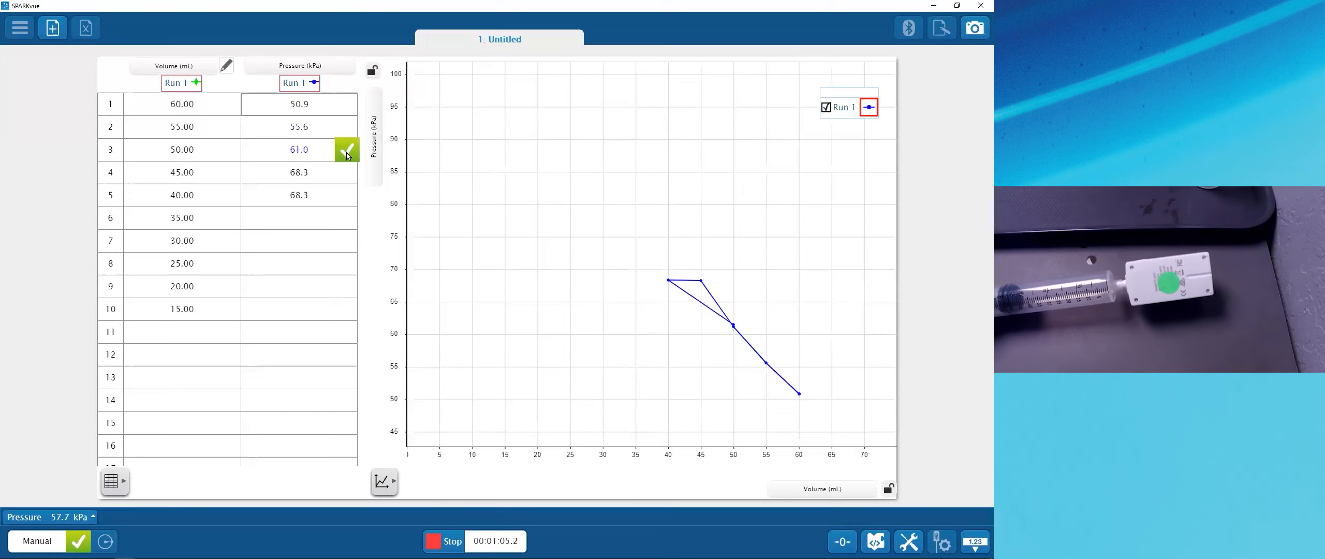
left_click(347, 154)
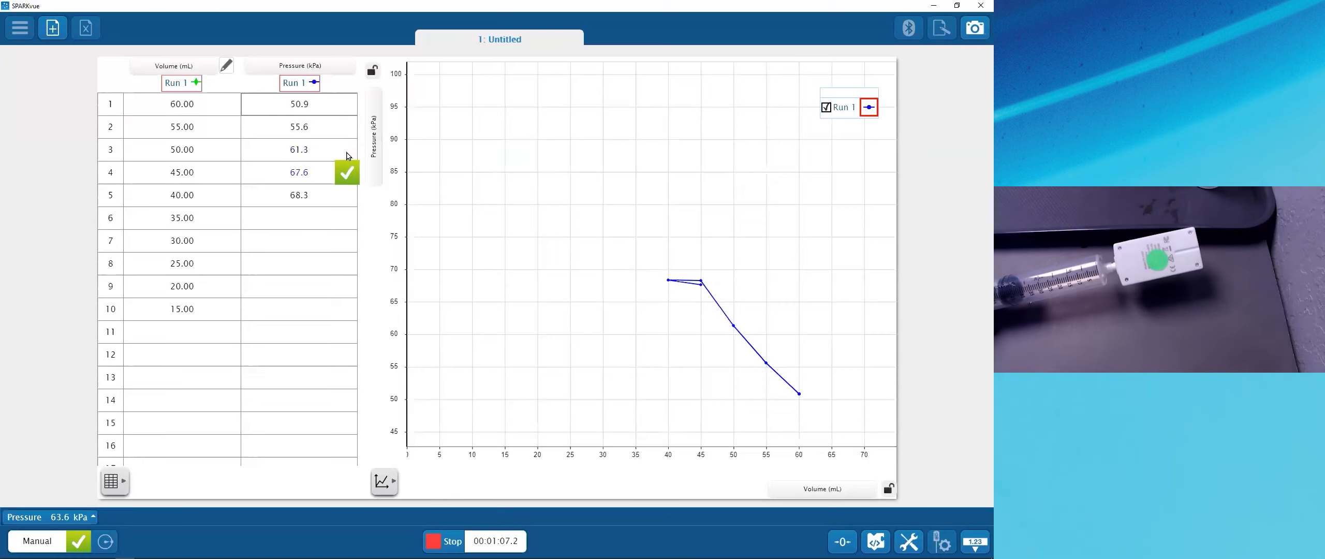
left_click(347, 171)
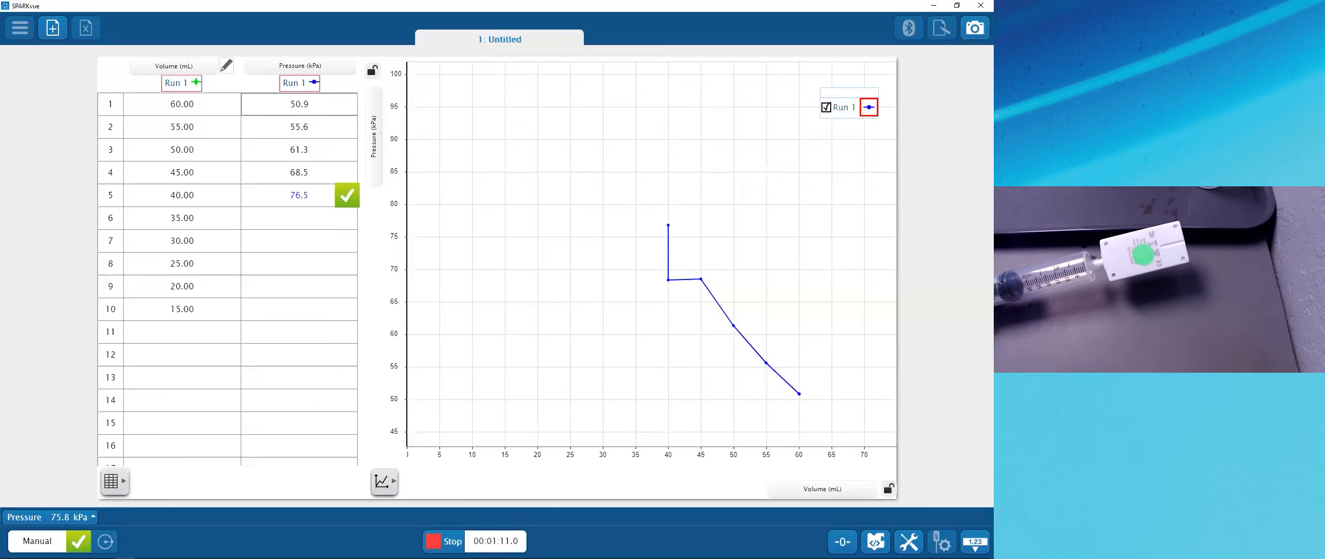
left_click(347, 195)
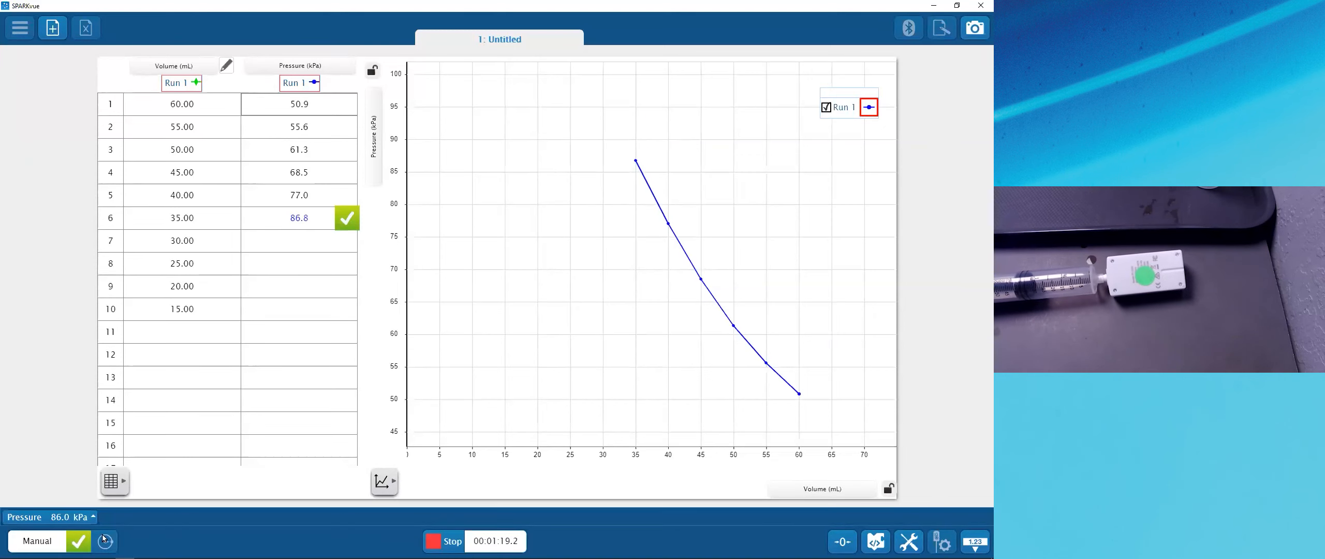
left_click(347, 218)
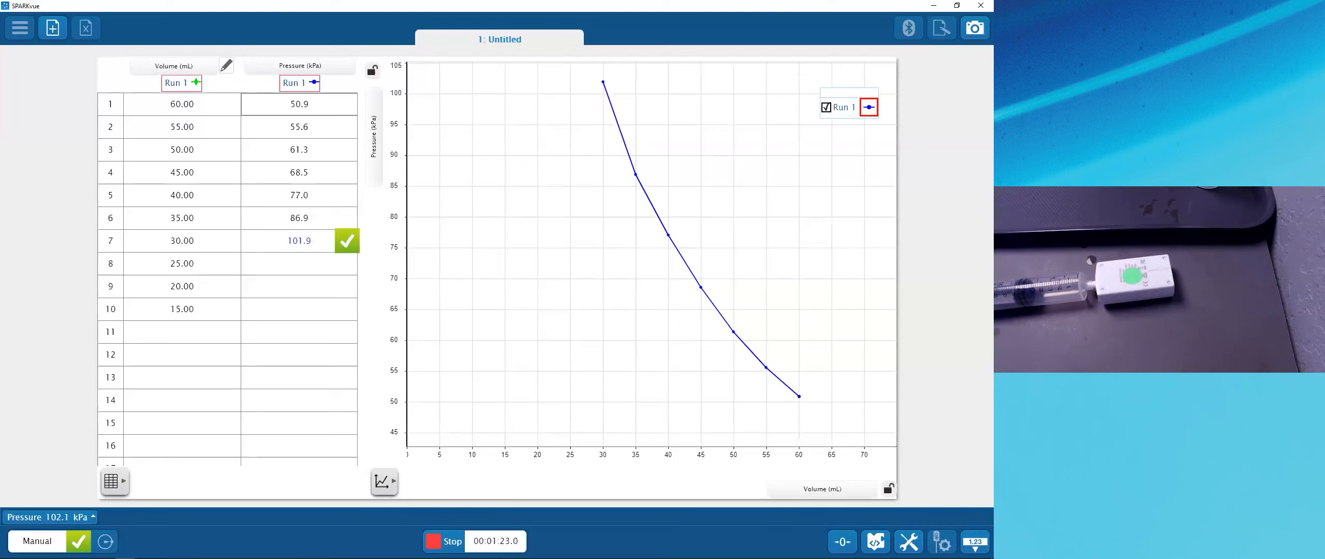
left_click(347, 241)
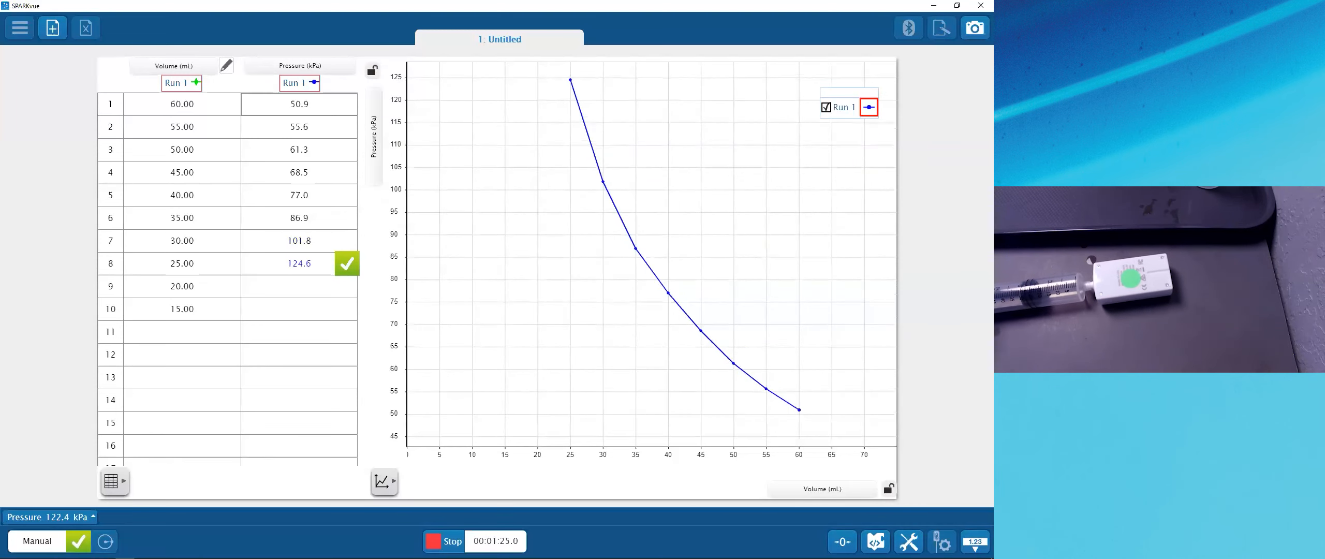
left_click(347, 263)
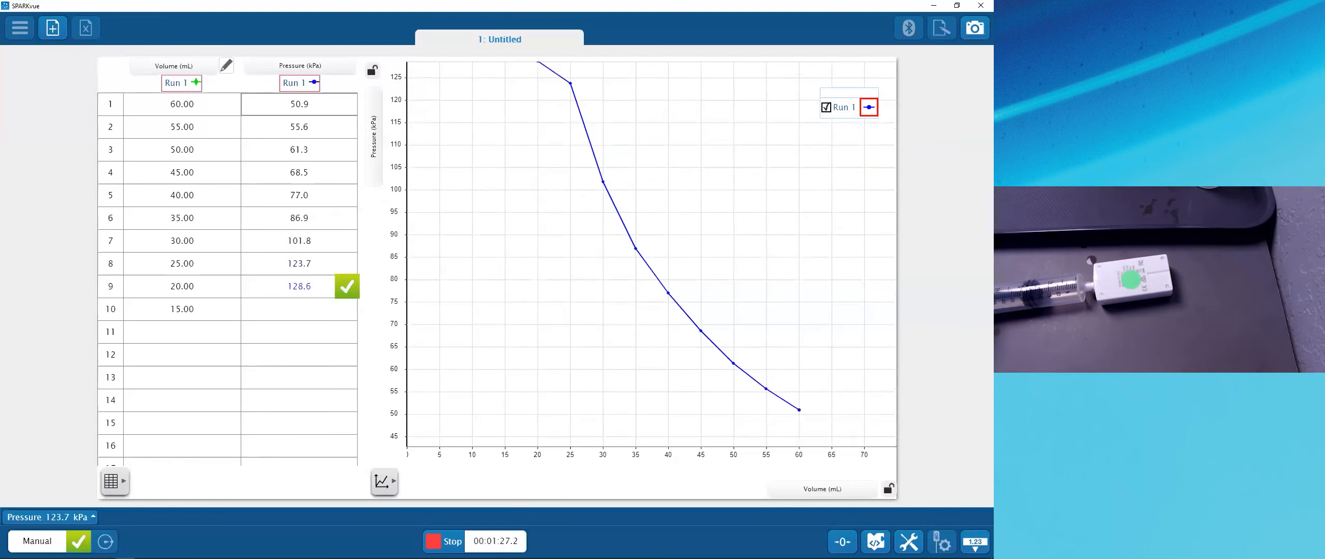
left_click(347, 286)
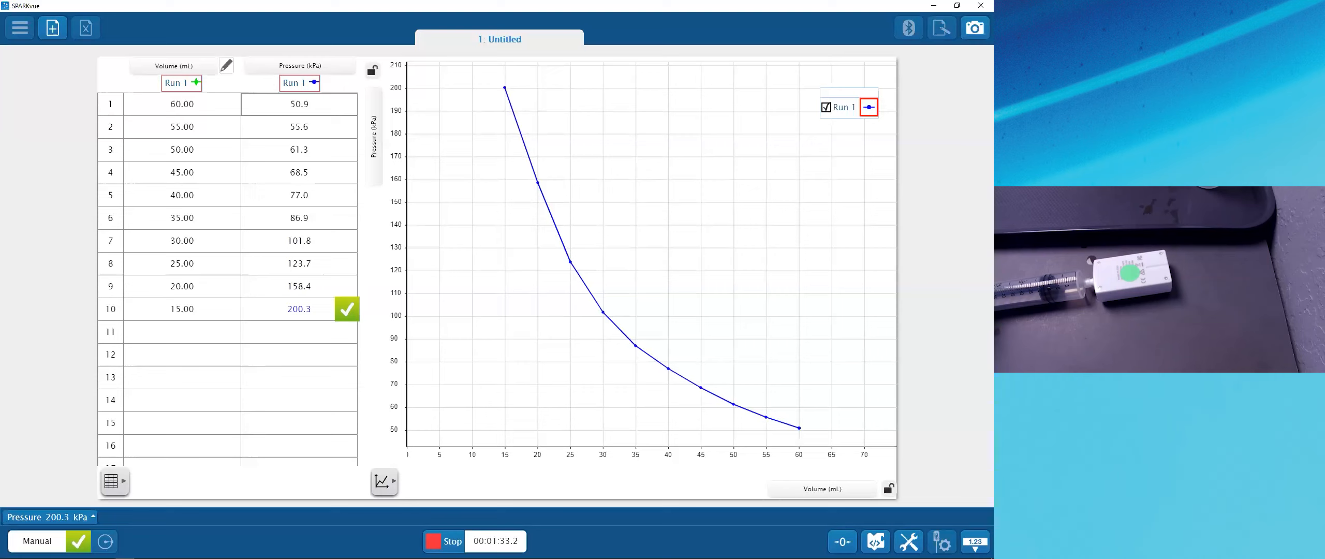
left_click(347, 309)
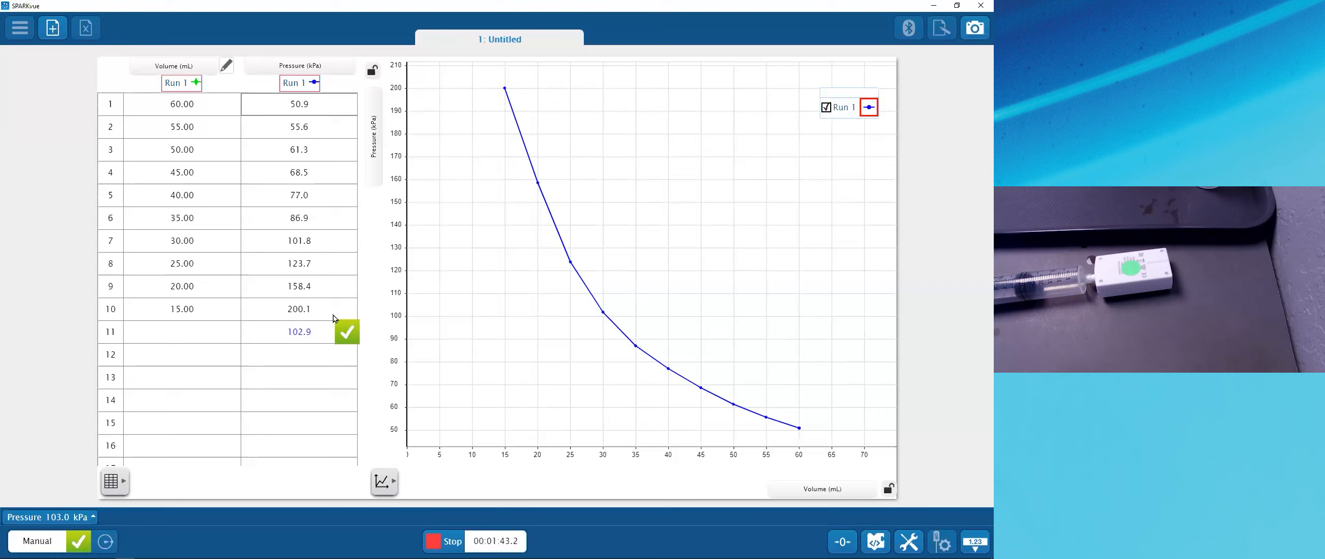
left_click(430, 538)
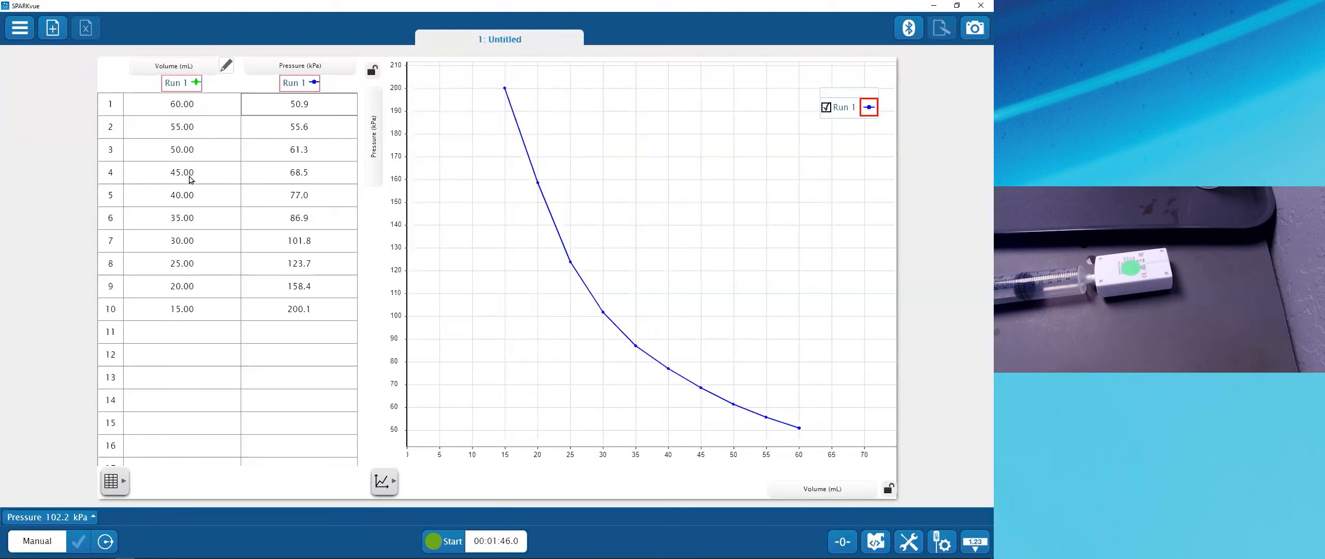
Step: Show the graph tools and scale the graph to fit the pressure-volume data
left_click(383, 481)
left_click(410, 482)
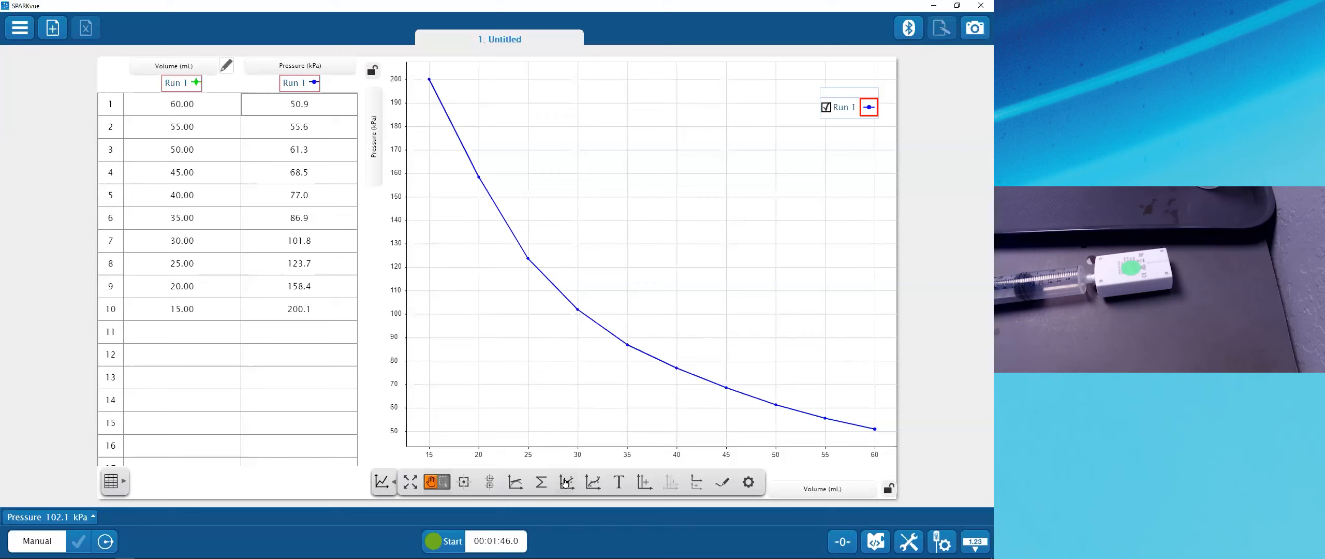
left_click(566, 482)
left_click_drag(678, 297, 679, 278)
left_click(716, 242)
Step: Apply an Inverse Square Fit to the pressure-versus-volume curve
left_click(593, 483)
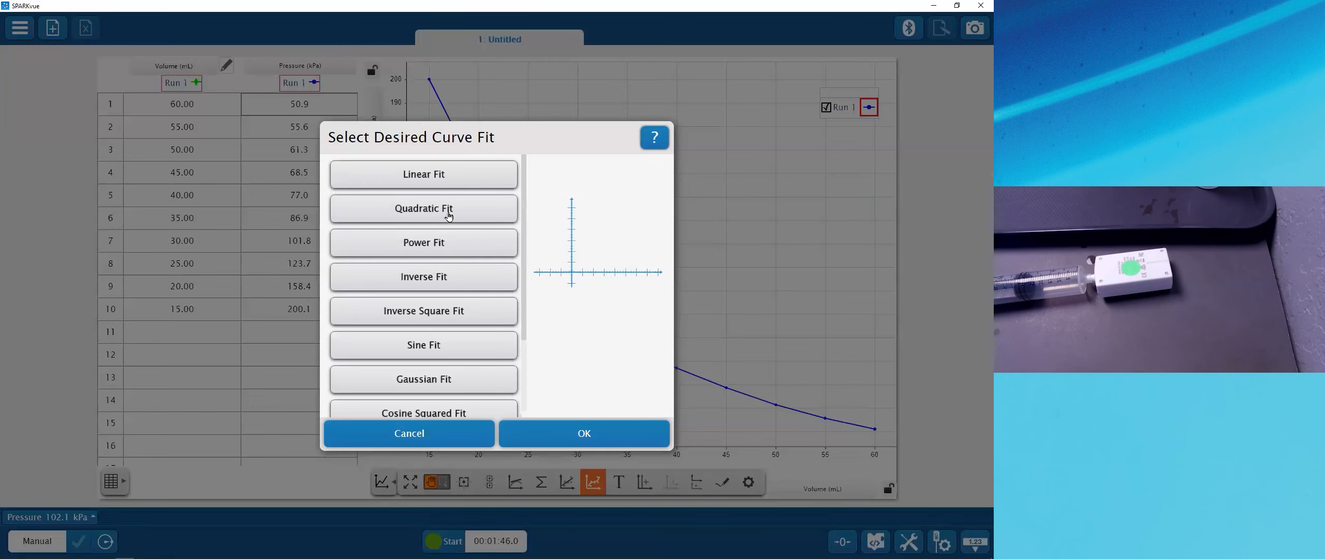
left_click(434, 316)
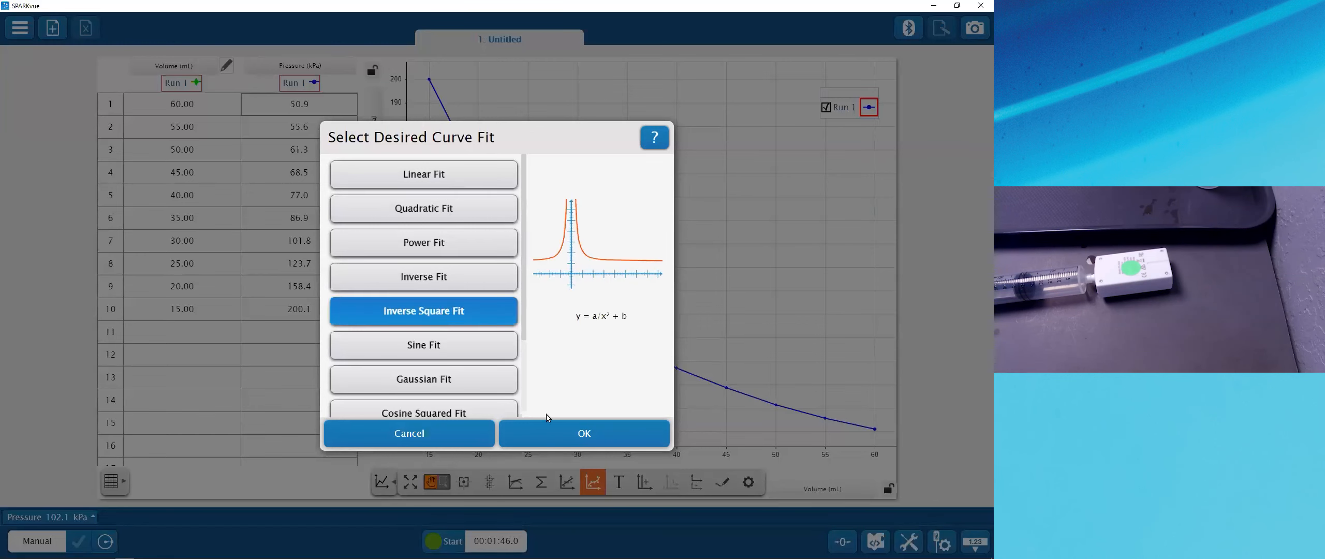
left_click(566, 432)
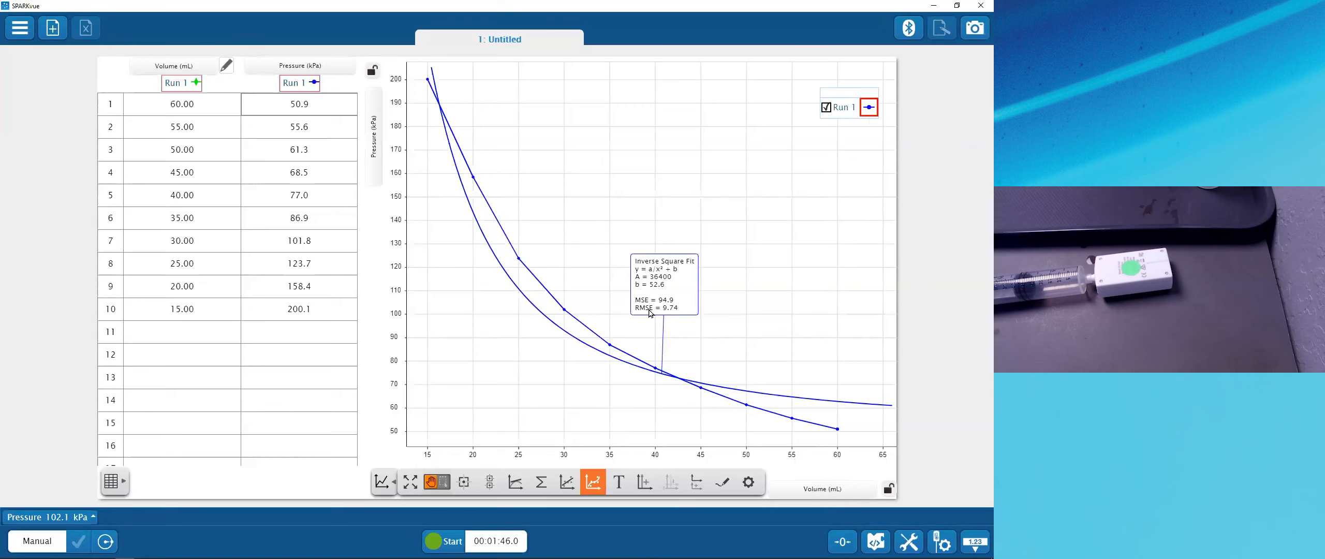
Step: Change the curve fit on the pressure-versus-volume graph to an Inverse Fit
left_click_drag(656, 306, 663, 280)
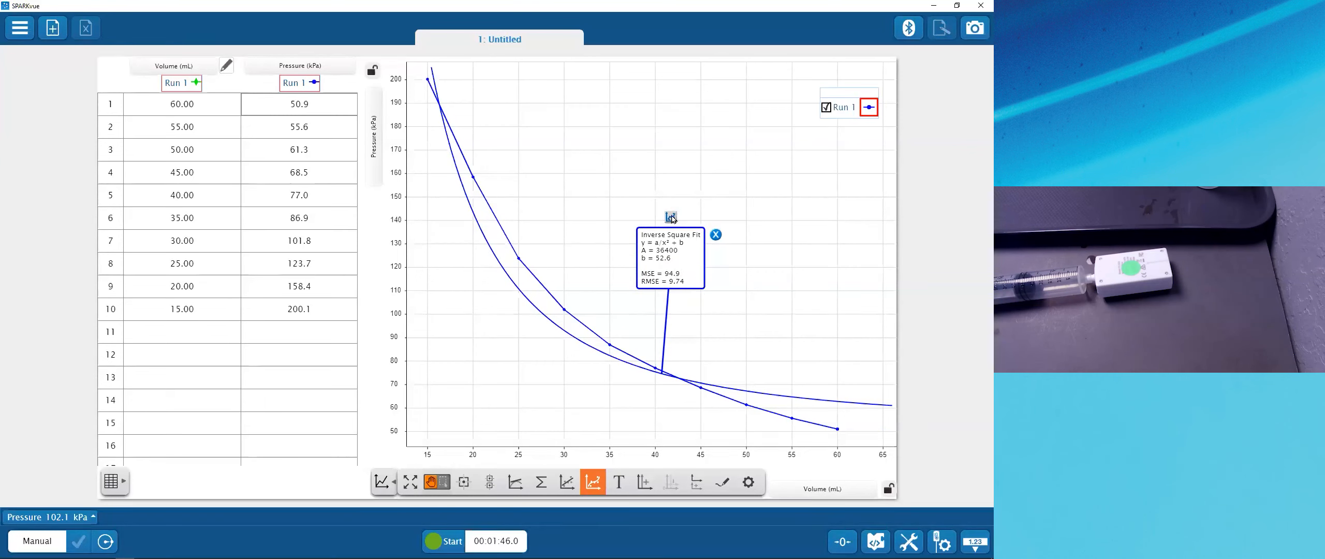
left_click(671, 217)
left_click(445, 277)
left_click(552, 438)
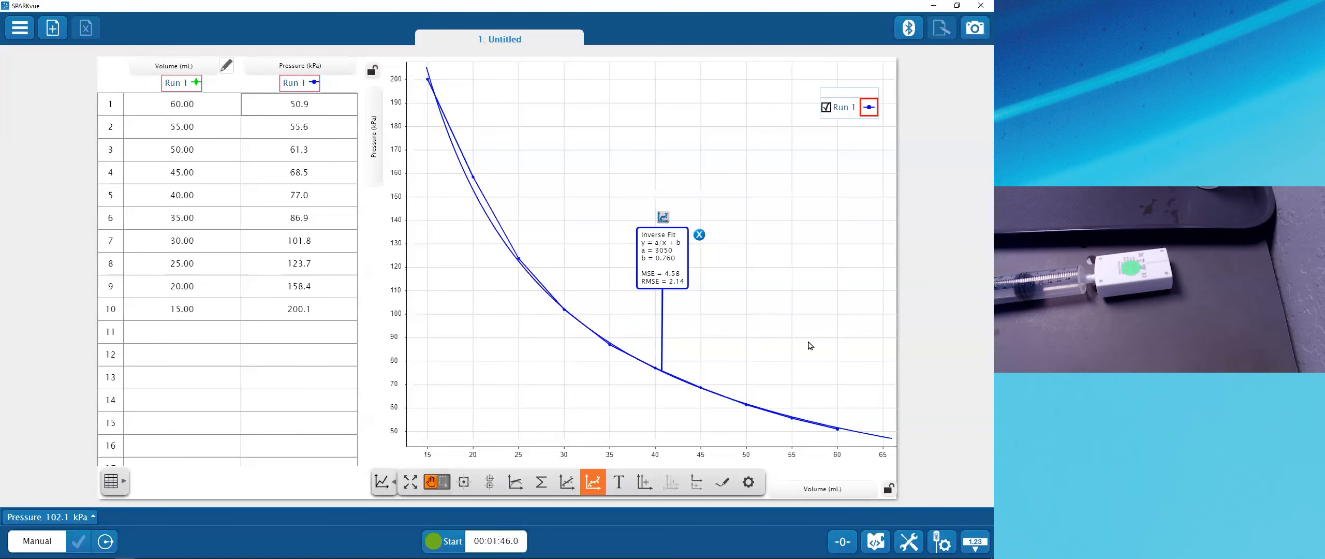
Step: Move the Inverse Fit results box up into the empty area above the curve and hide the graph tools
left_click_drag(660, 253, 673, 224)
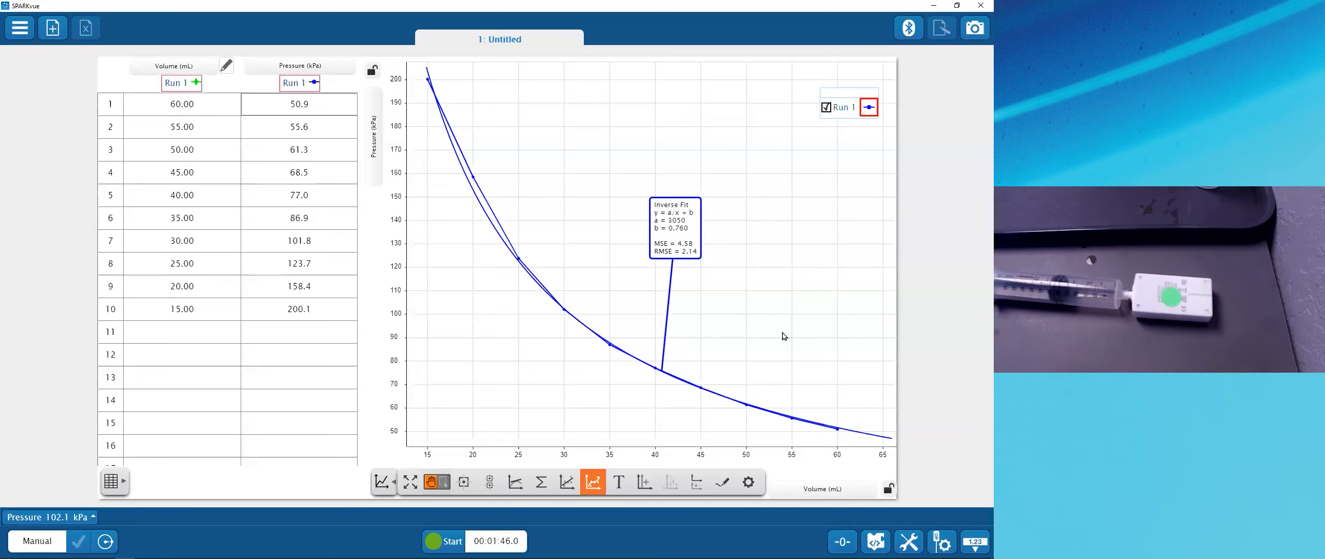
left_click_drag(663, 232, 690, 211)
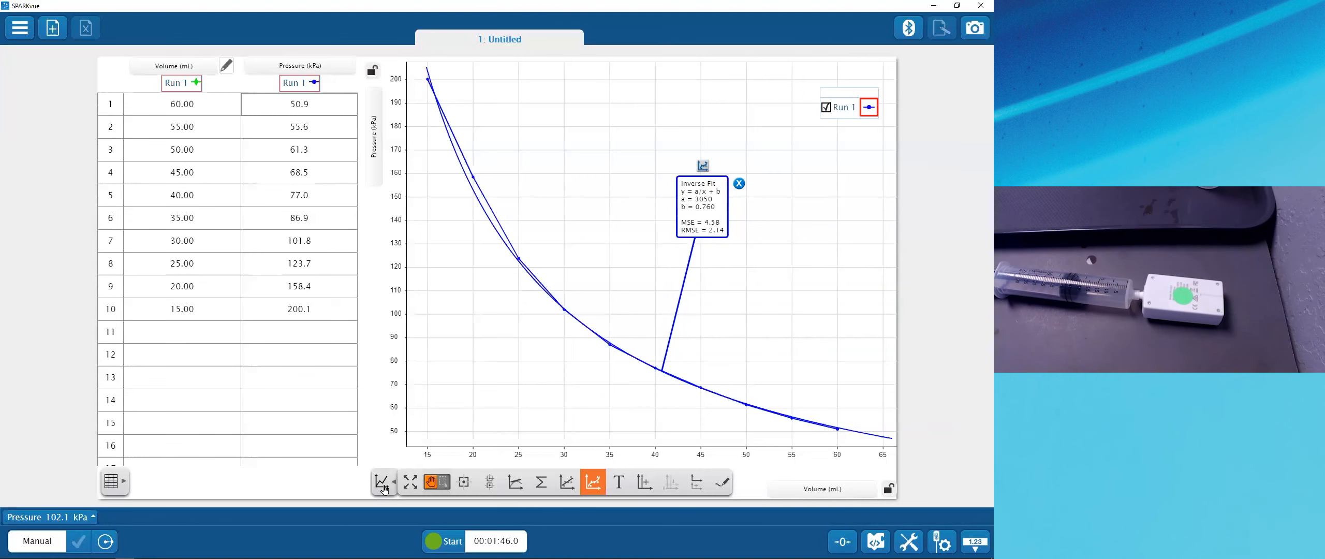
left_click(384, 484)
Step: Switch to the PowerPoint slide show, advance to the Saving & Sharing from SPARKvue slide, and reveal its screenshot shortcuts
key("alt+Tab")
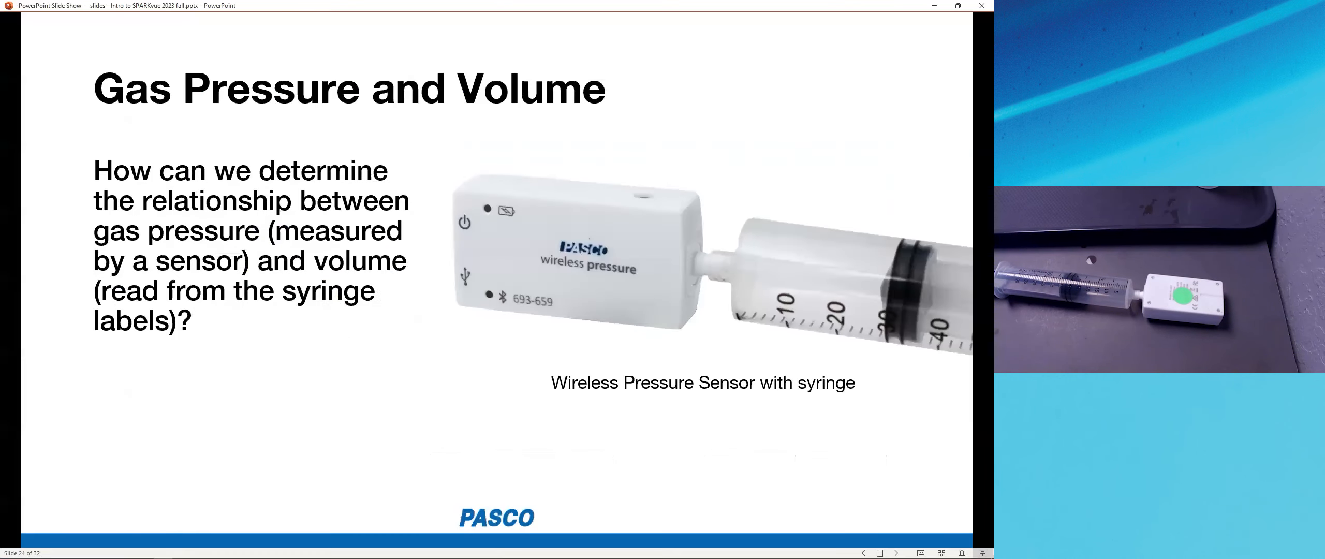
key("Right")
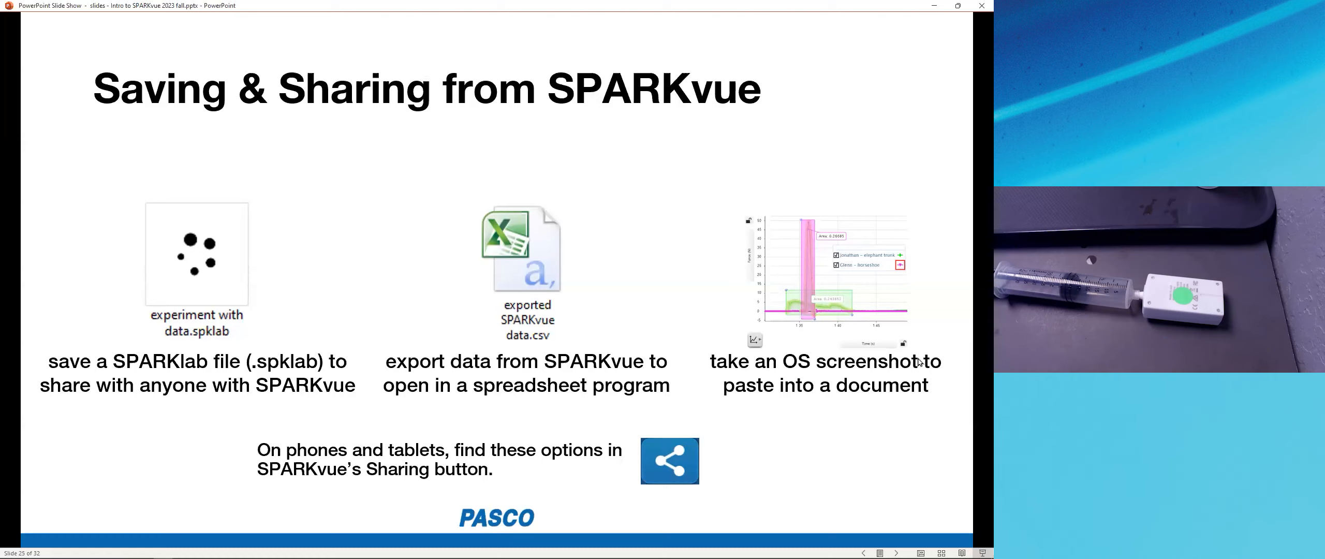
left_click(871, 410)
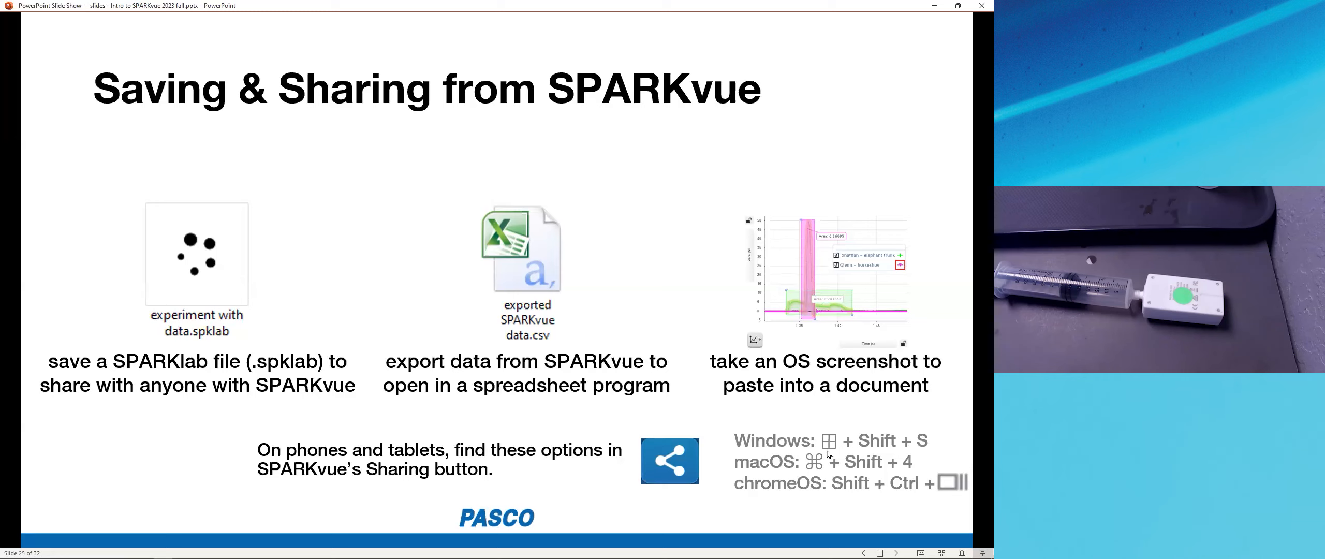
Step: Switch back to SPARKvue and capture a screenshot of the whole pressure-versus-volume graph with its Inverse Fit
key("alt+Tab")
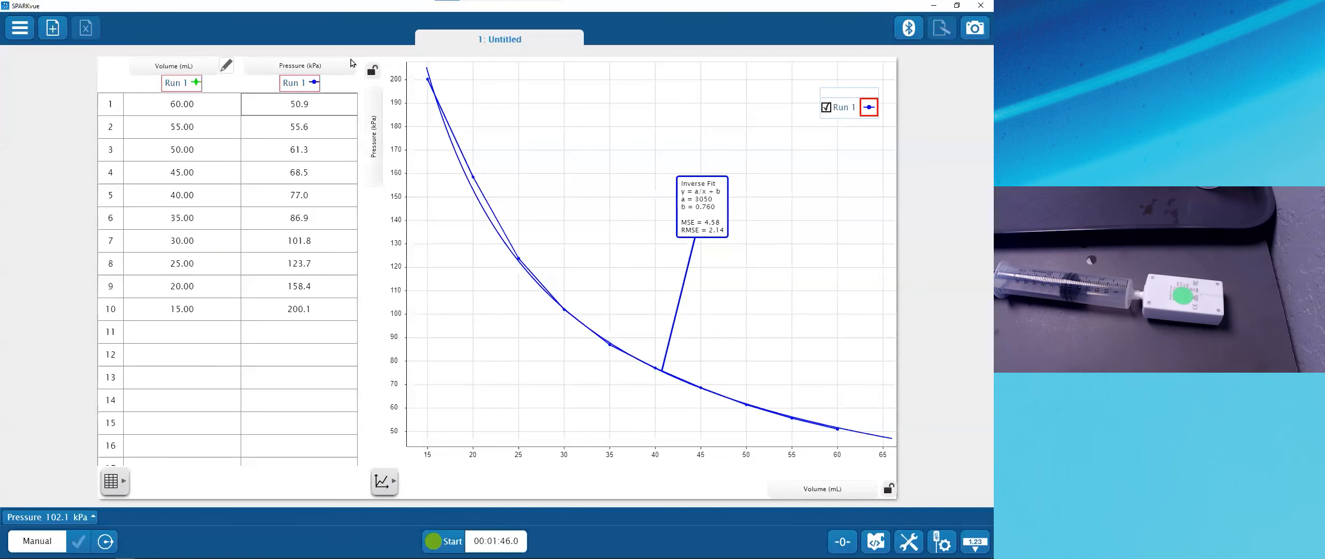
key("super+shift+s")
left_click_drag(362, 56, 900, 506)
Step: Switch to Royal Society letter.docx in Word and paste the graph screenshot on the empty line above "Sincerely,"
key("alt+Tab")
key("alt+Tab")
key("alt+Tab")
key("alt+Tab")
key("alt+Tab")
key("alt+Tab")
key("alt+Tab")
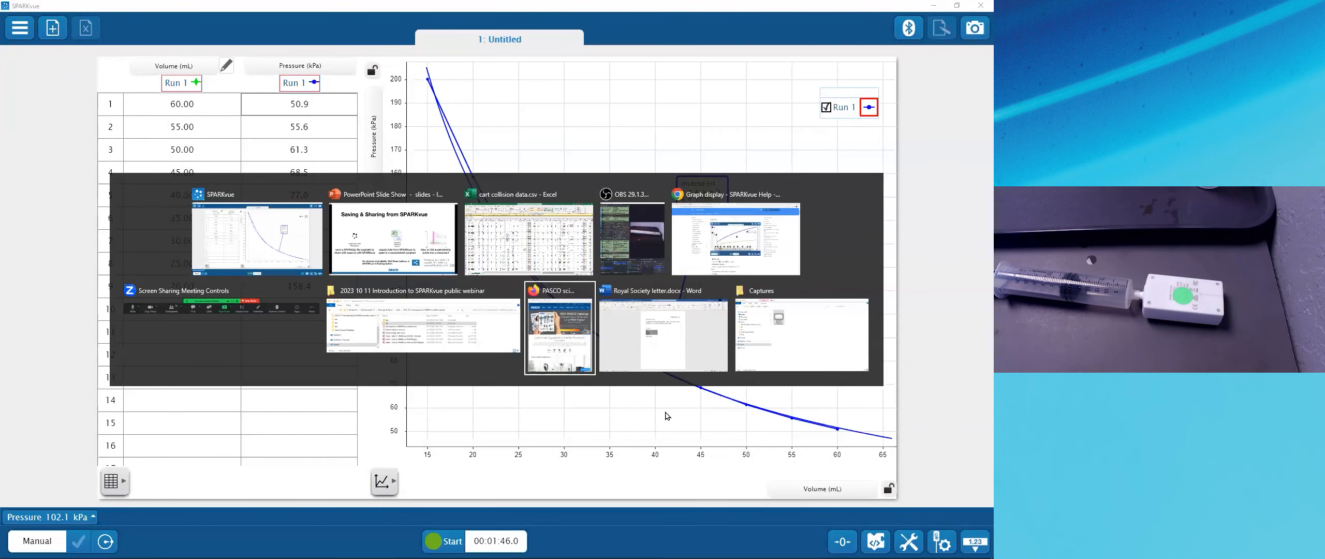
key("alt+Tab")
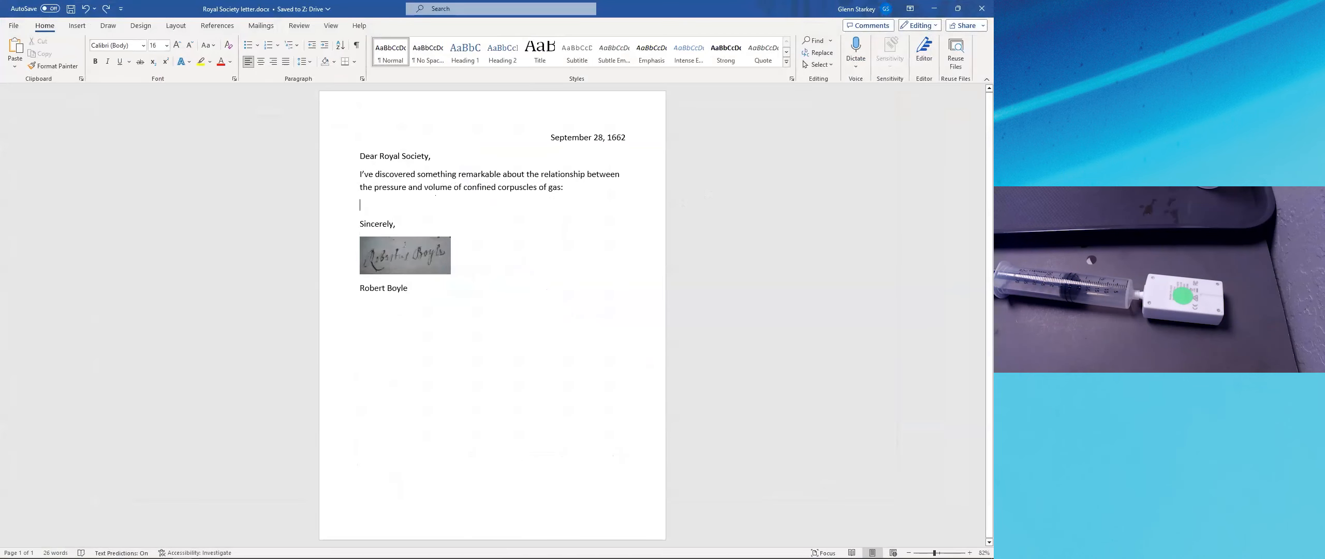
key("ctrl+v")
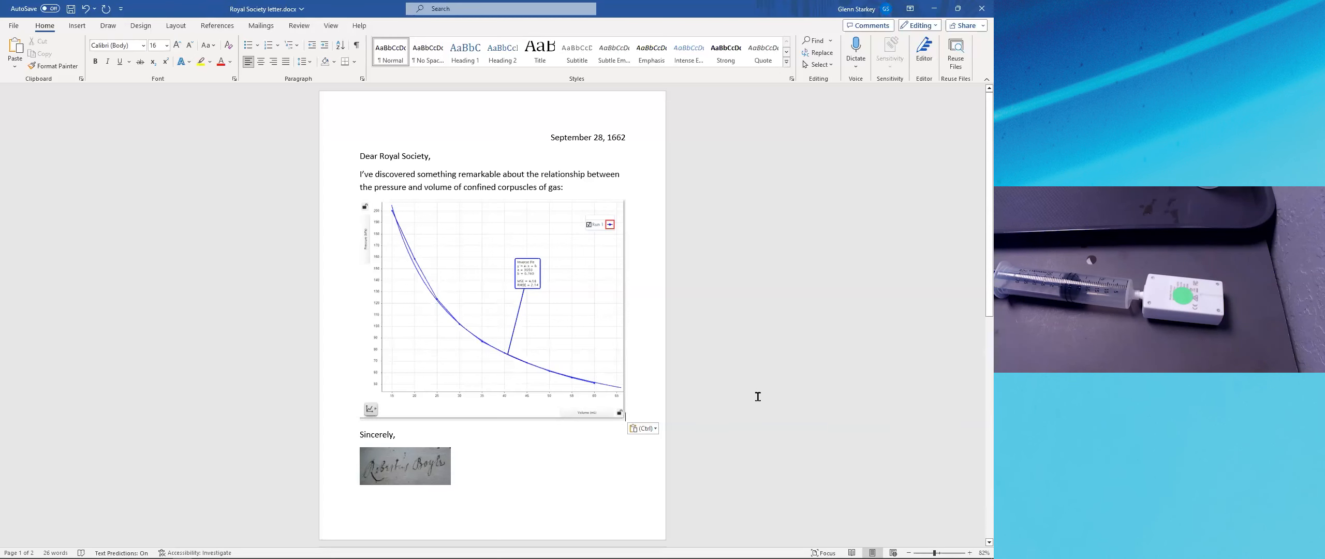
Step: Return to the Saving & Sharing from SPARKvue slide in the PowerPoint slide show
key("alt+Tab")
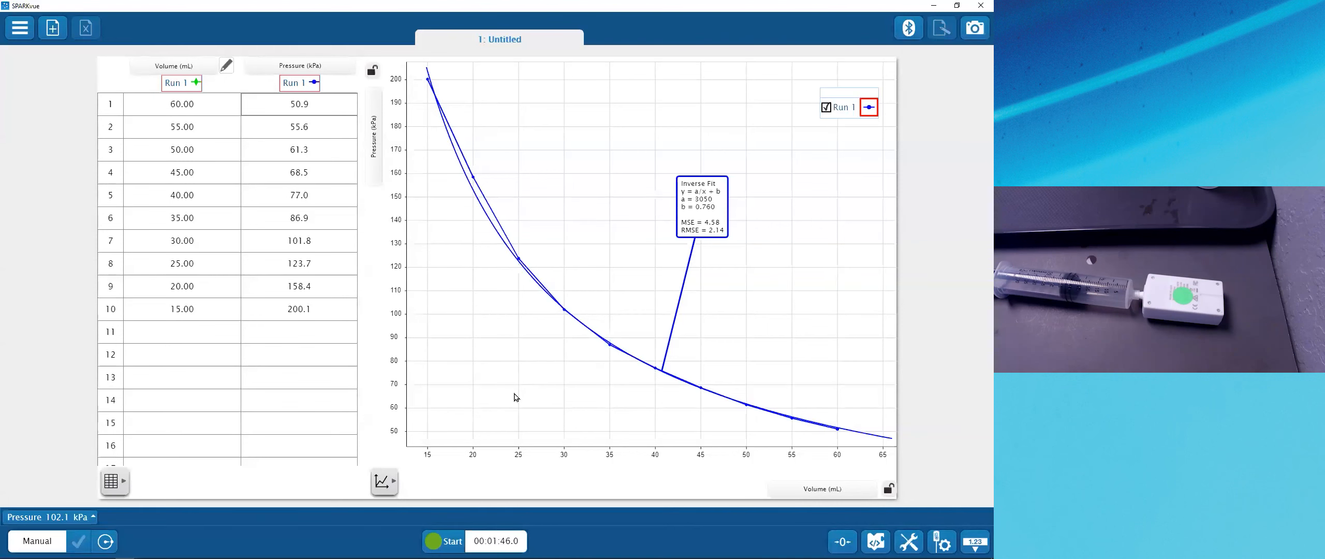
key("alt+Tab")
key("alt+Tab")
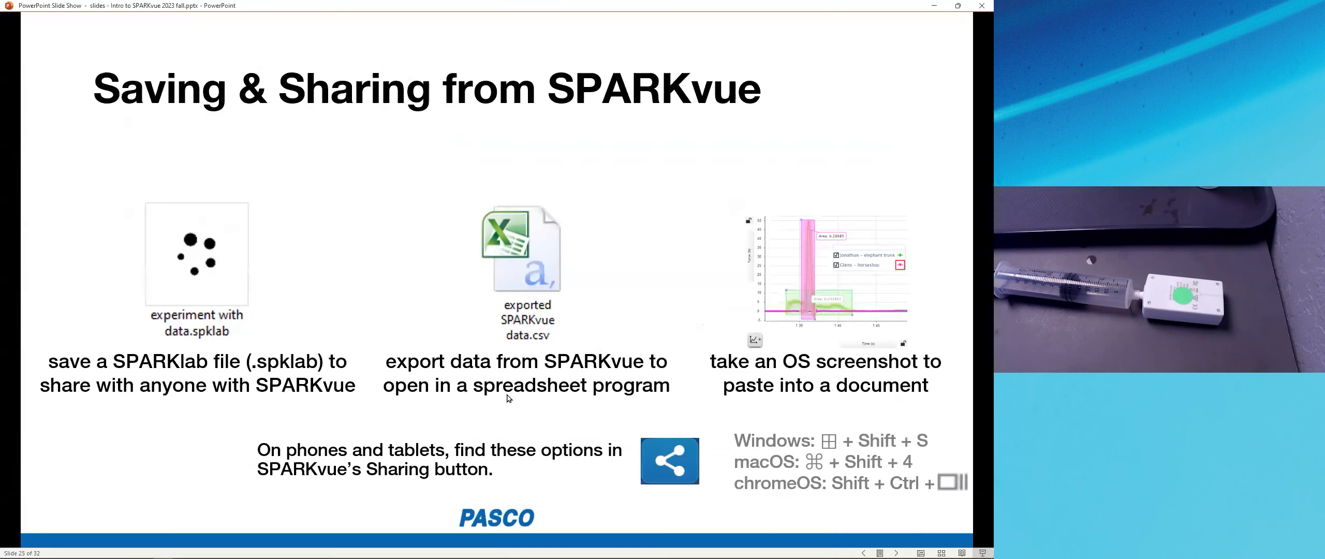